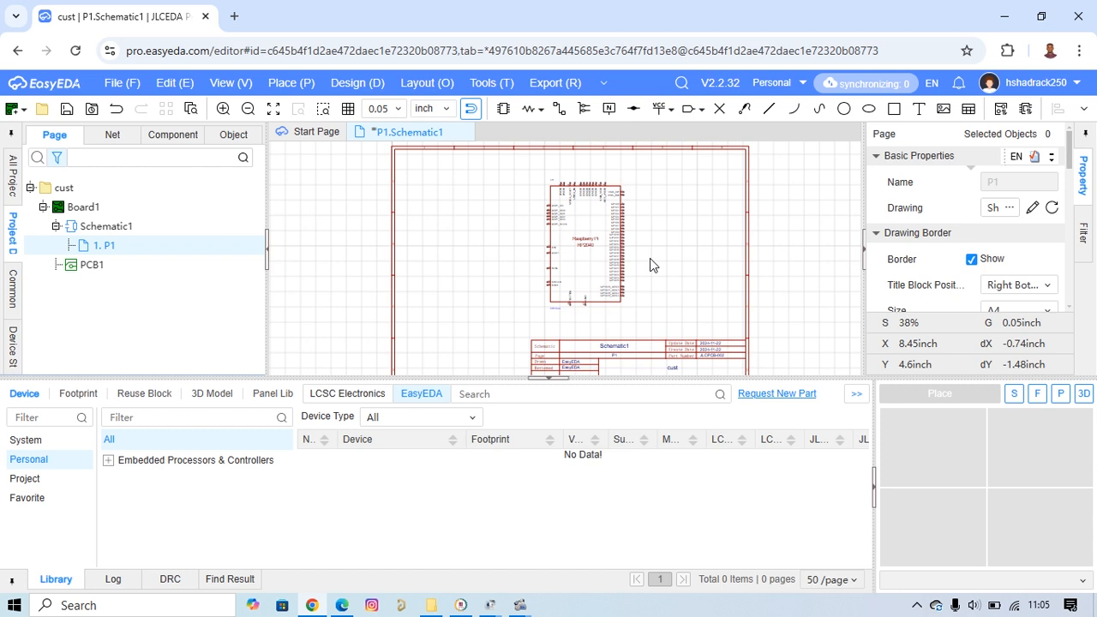
Examine the pins around the RP2040 symbol on the schematic sheet, including the QSPI, GPIO, XIN and RUN pins.
scroll(584, 263, "up", 3)
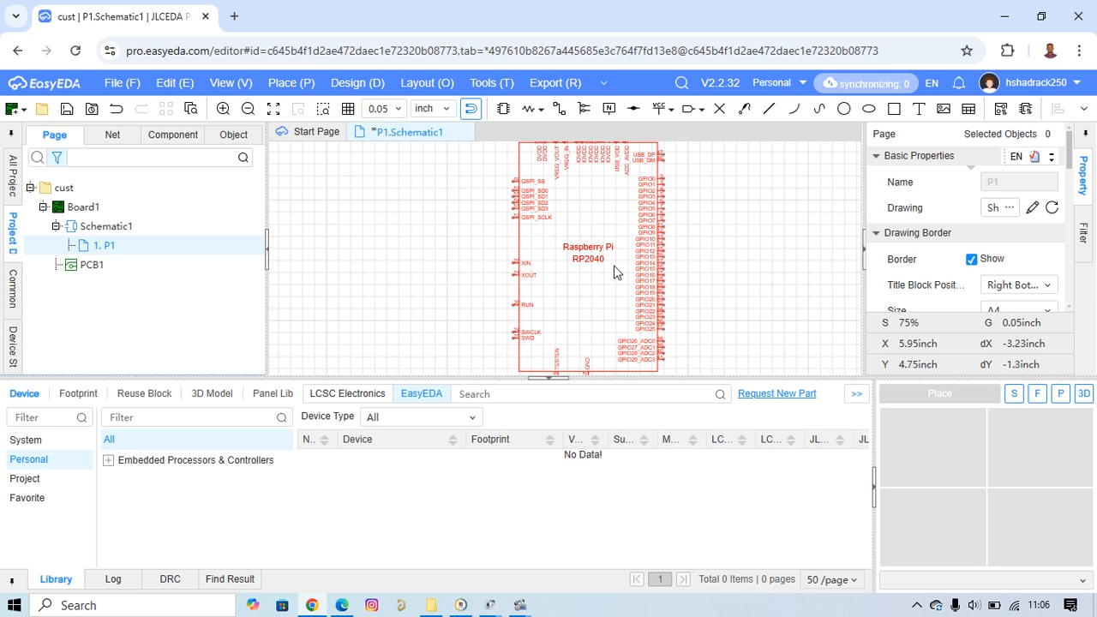
scroll(667, 205, "down", 1)
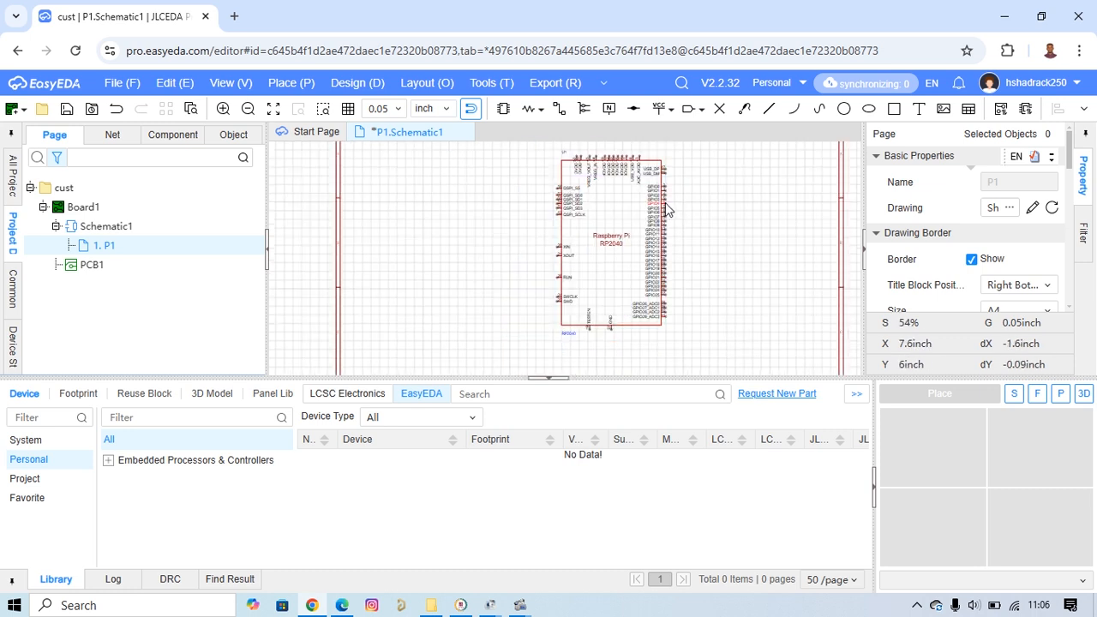
scroll(665, 206, "up", 1)
scroll(665, 208, "up", 1)
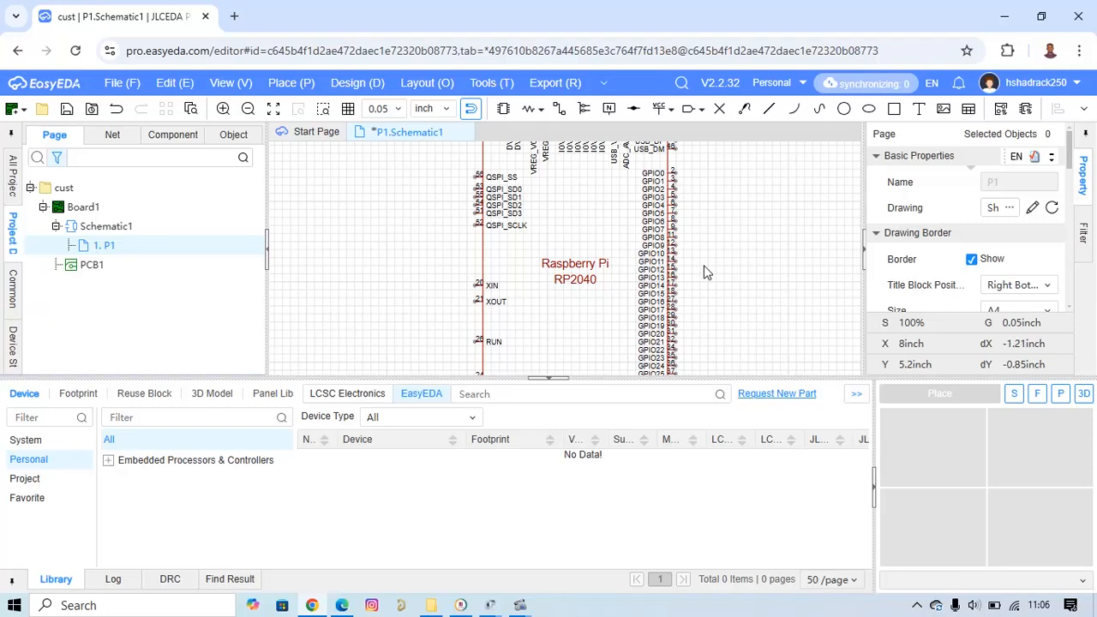
scroll(710, 266, "down", 1)
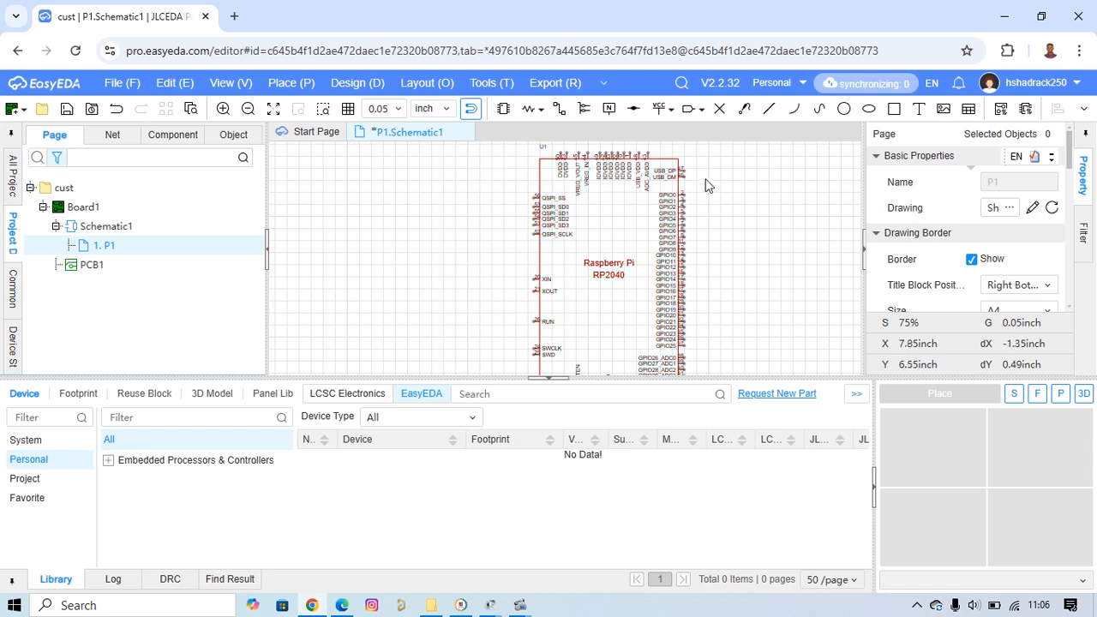
scroll(705, 179, "up", 3)
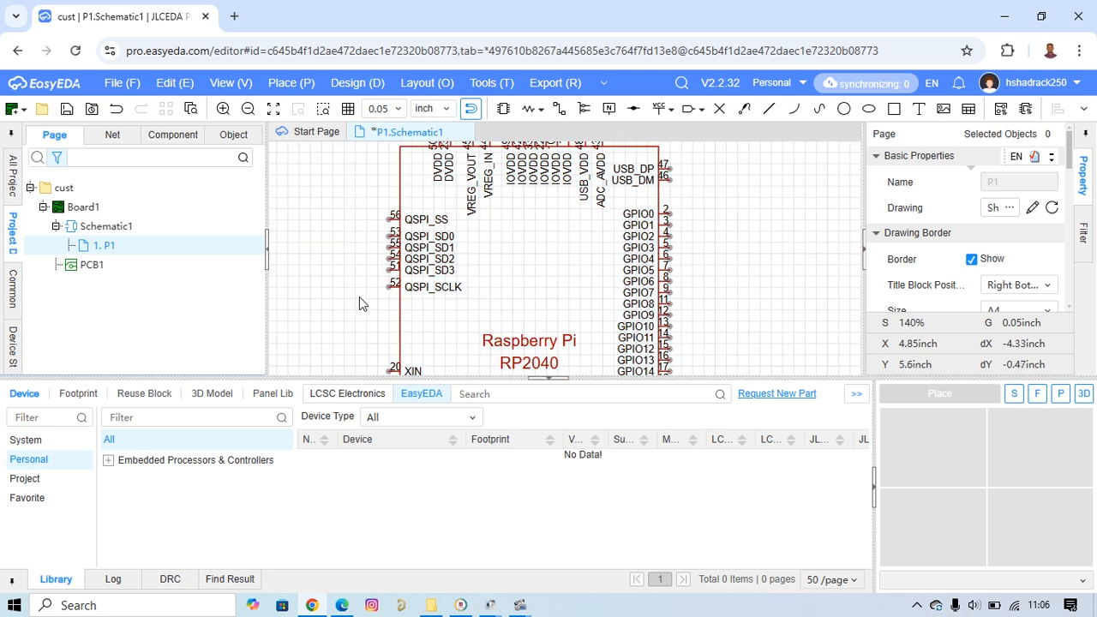
scroll(348, 274, "down", 3)
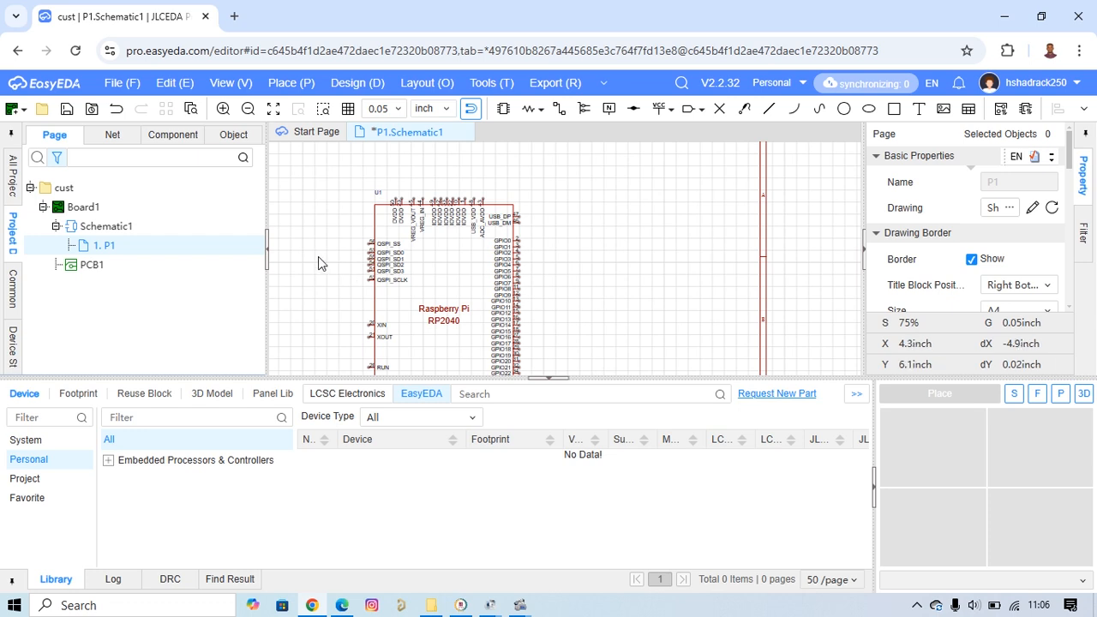
right_click_drag(318, 256, 421, 255)
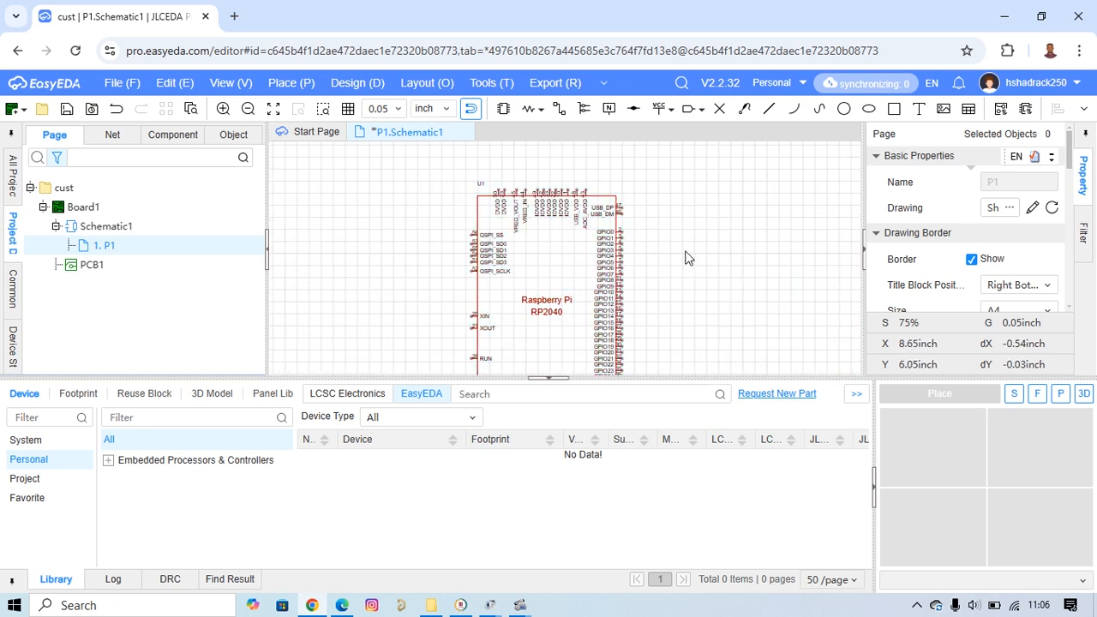
right_click_drag(630, 253, 616, 174)
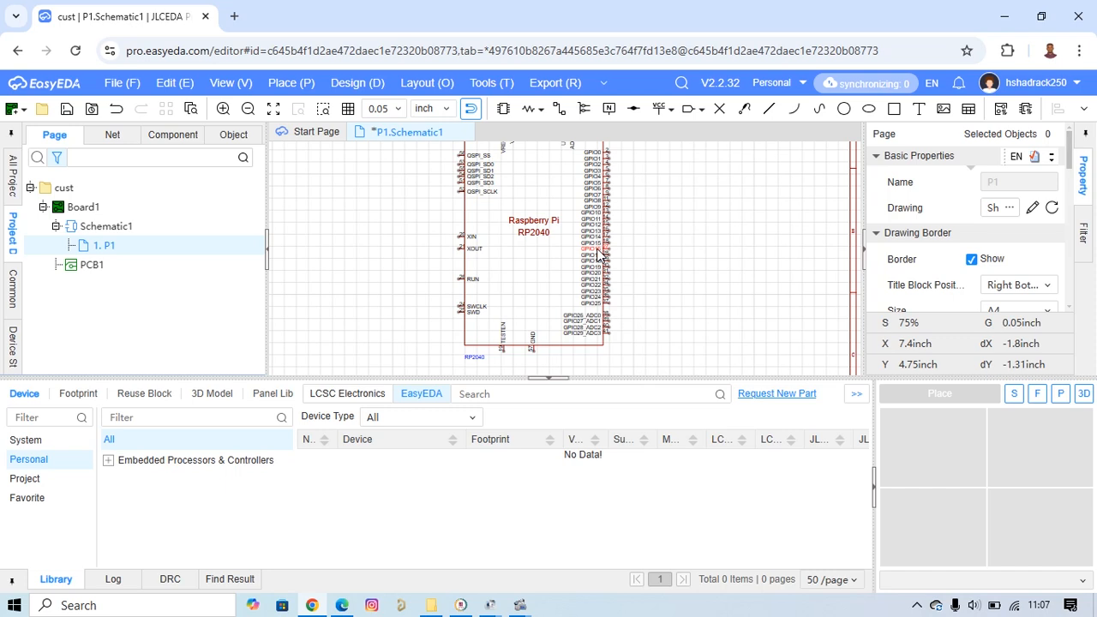
scroll(604, 255, "down", 3)
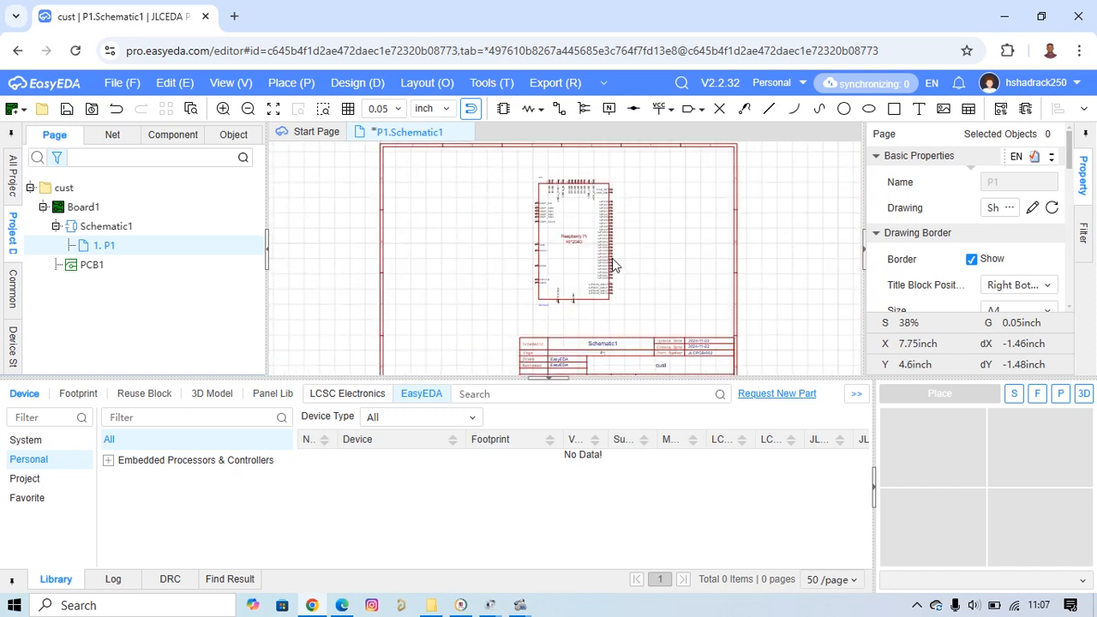
scroll(622, 252, "up", 2)
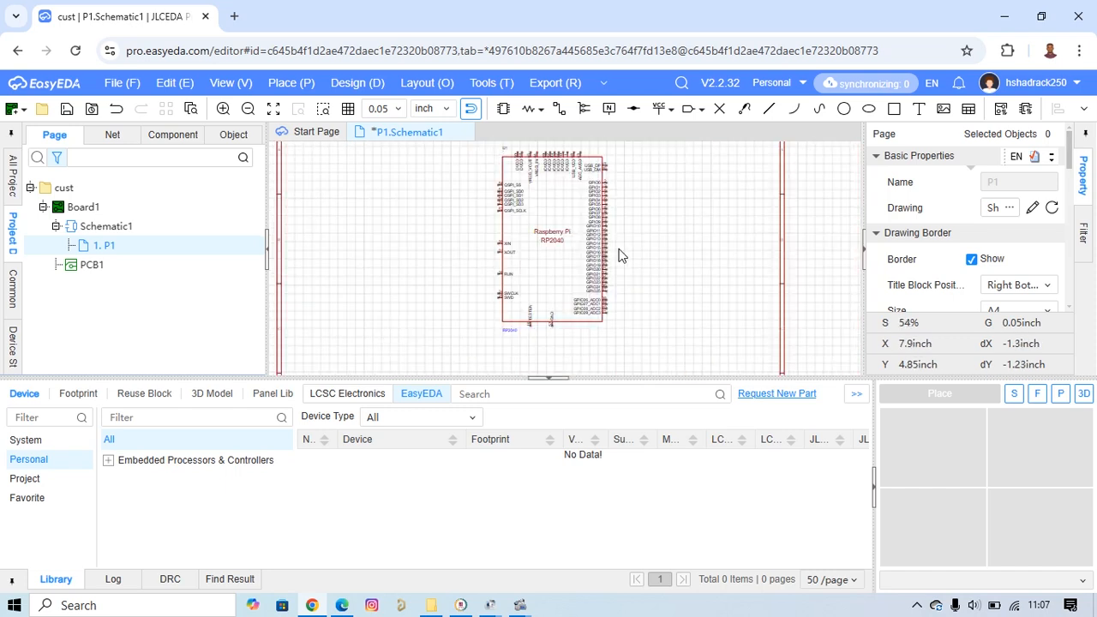
Draw a trial wire from the GPIO18 pin across the RP2040 symbol, ending beside it just above the XIN pin.
left_click(559, 109)
scroll(613, 276, "up", 4)
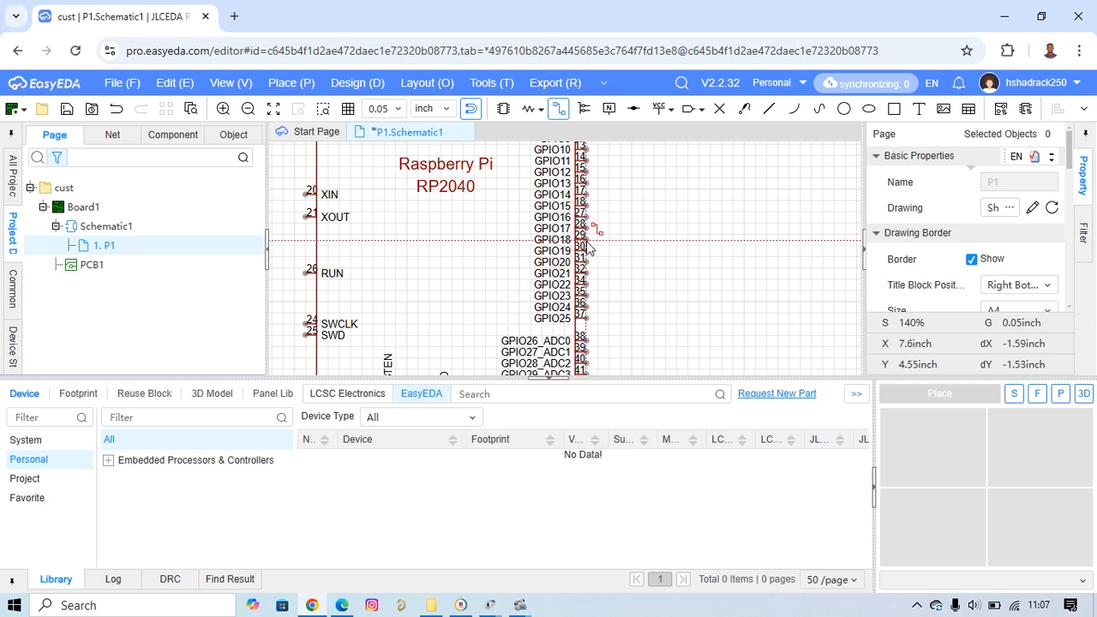
left_click(588, 241)
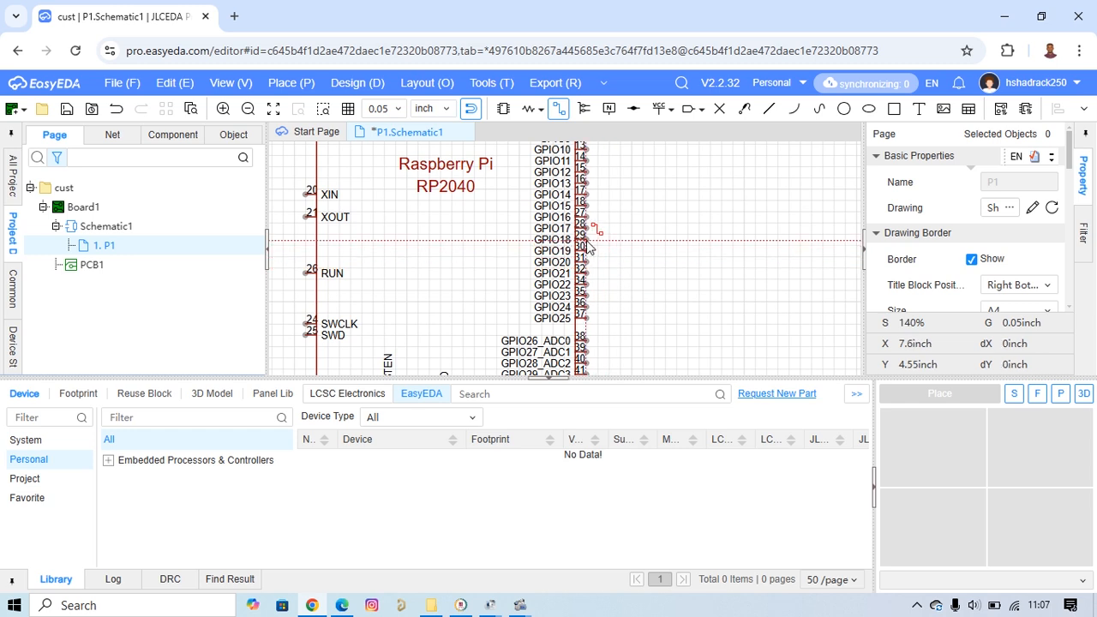
left_click(649, 233)
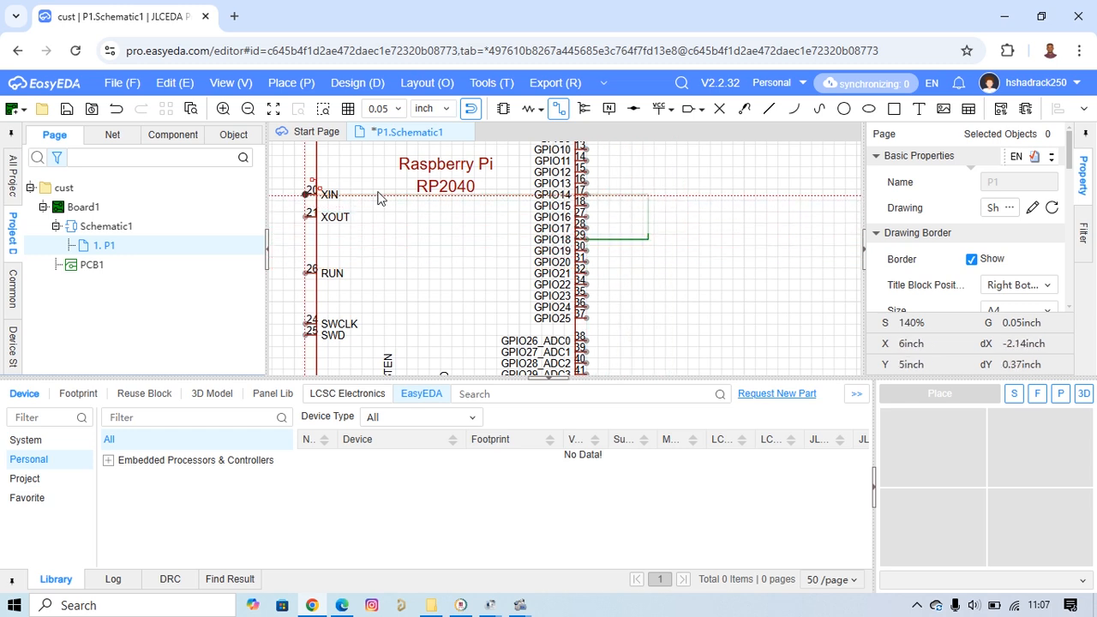
left_click(283, 178)
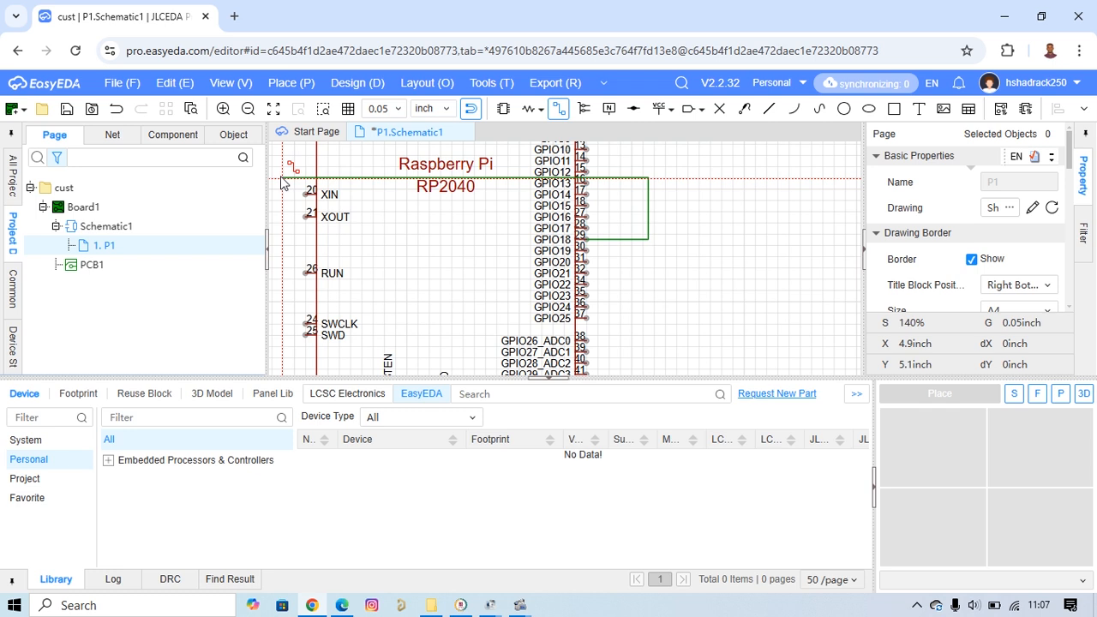
right_click(282, 177)
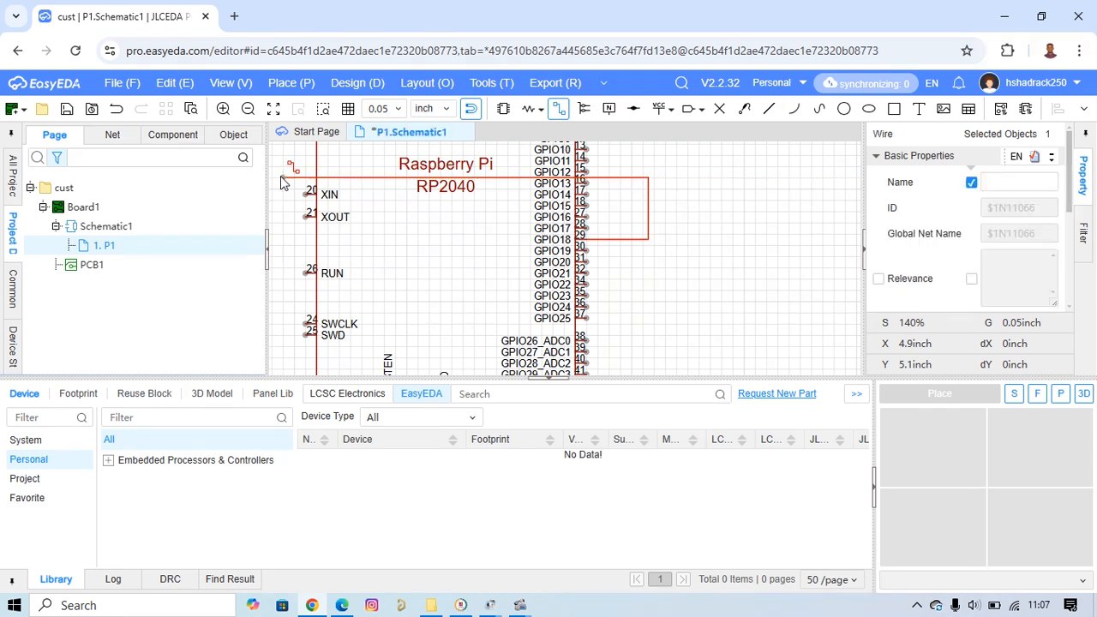
right_click(665, 275)
scroll(668, 263, "down", 2)
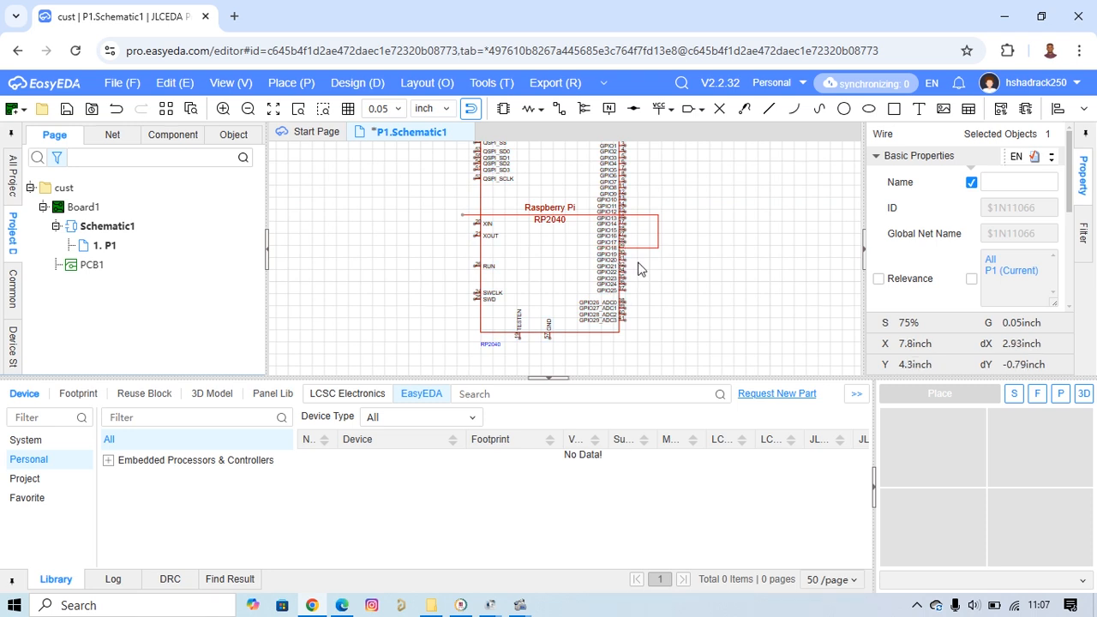
Draw a second trial wire from the RUN pin down past SWD, along the symbol's lower edge and up beside the GPIO pins.
scroll(637, 269, "up", 1)
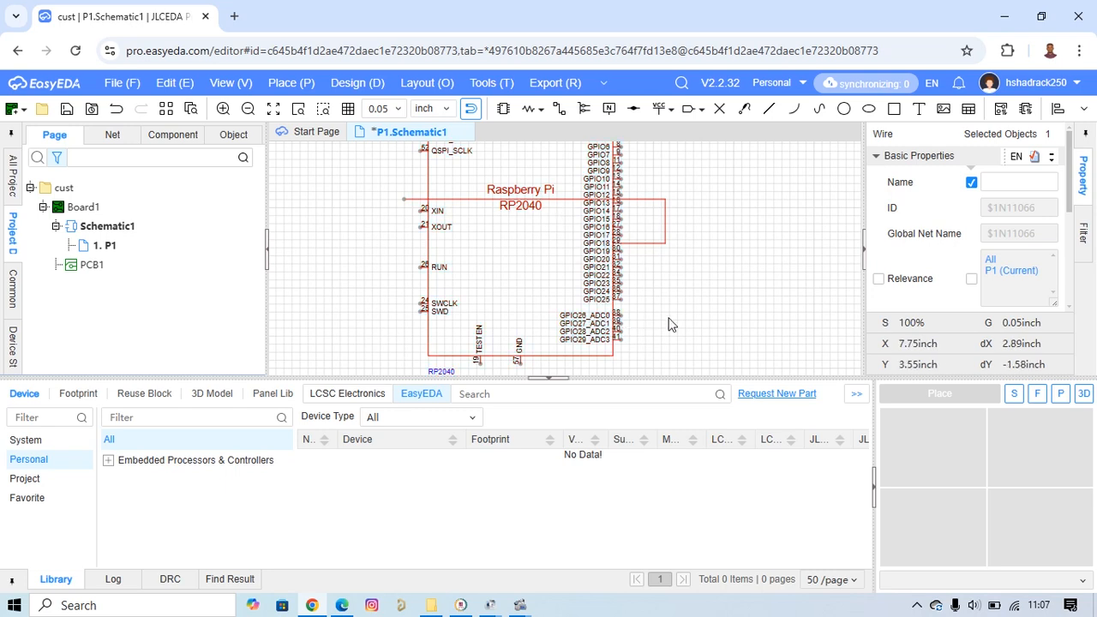
left_click(555, 112)
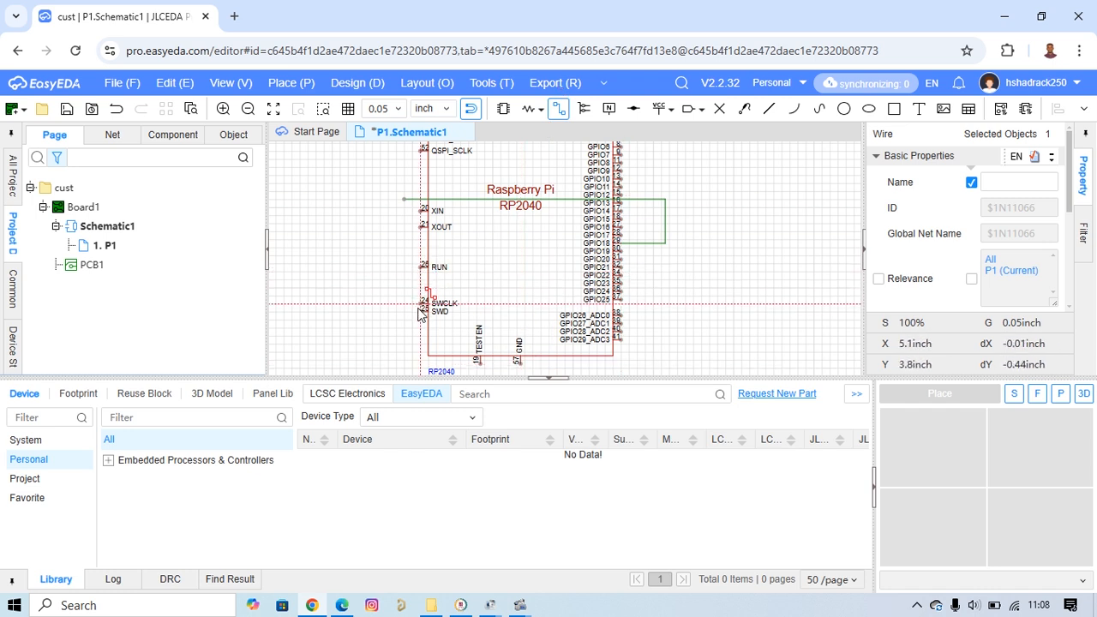
left_click(661, 352)
left_click(661, 243)
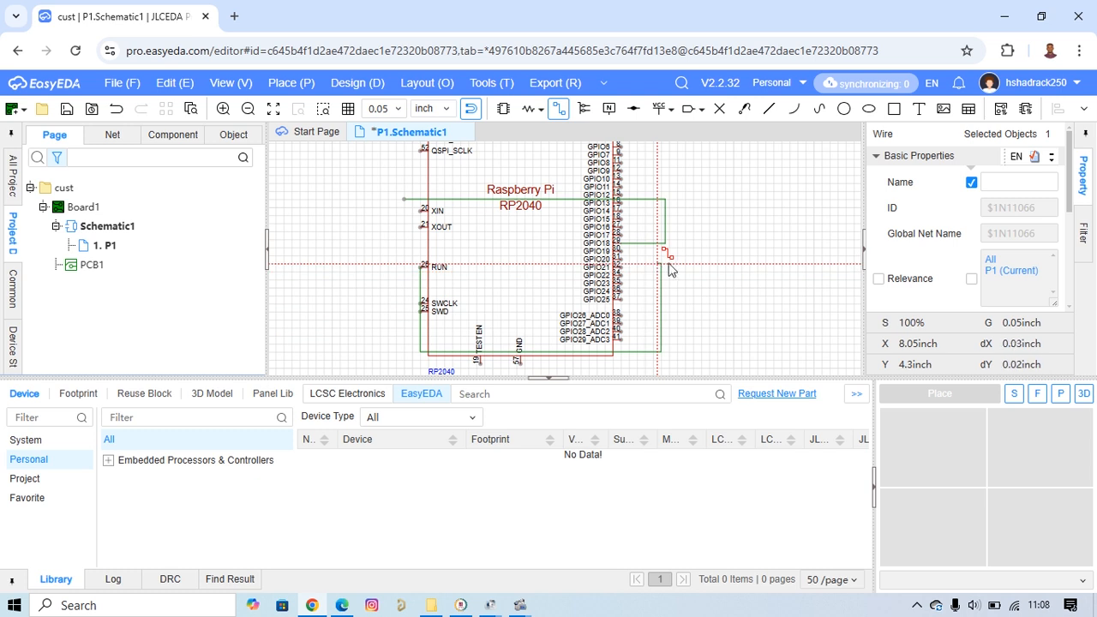
left_click(658, 263)
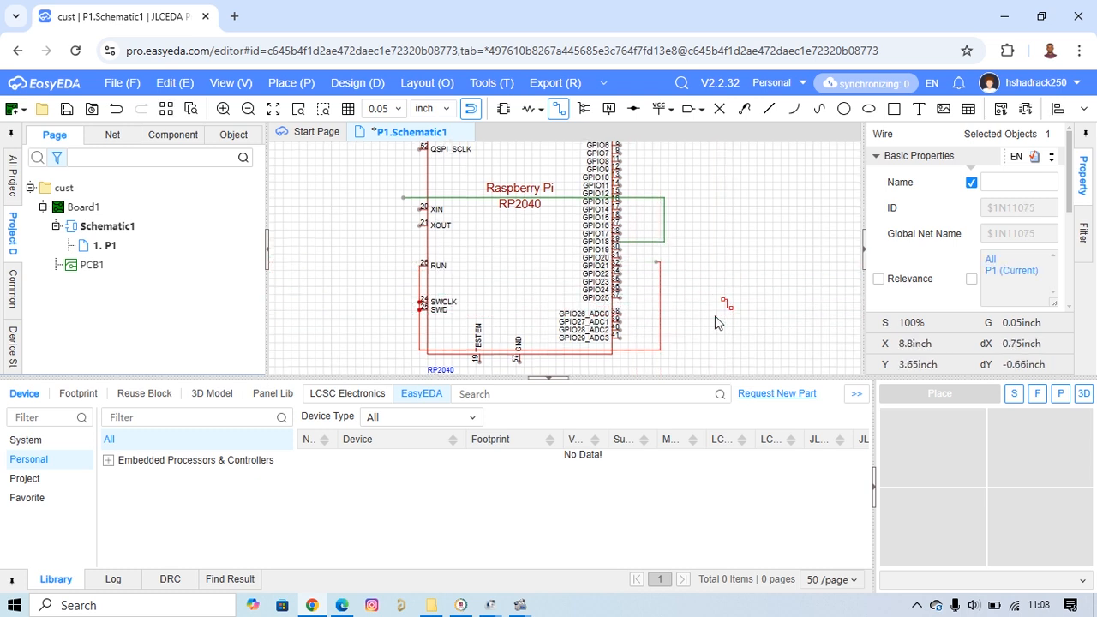
key("Escape")
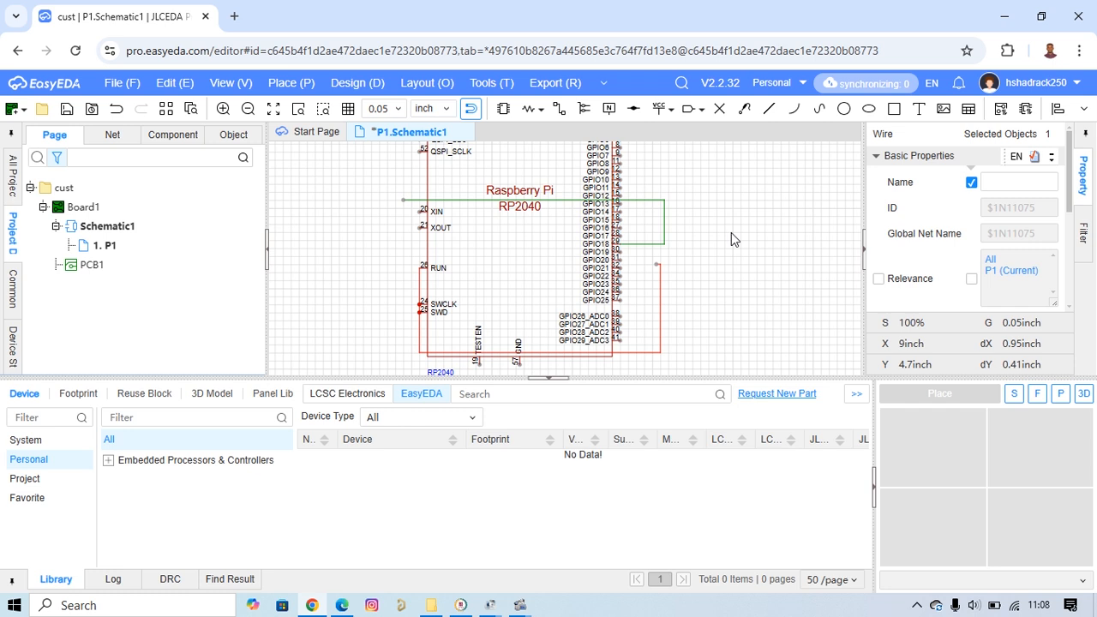
Delete both trial wires around the RP2040 symbol, including the remaining segments at the RUN, SWCLK and SWD pins.
left_click(676, 232)
left_click_drag(686, 184, 644, 265)
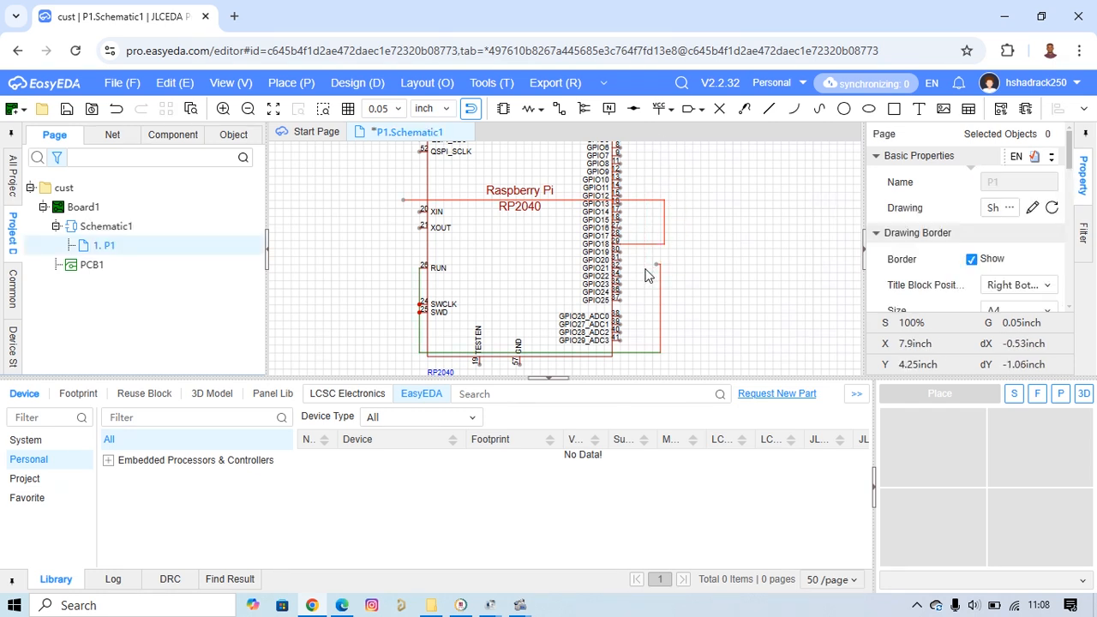
key("Delete")
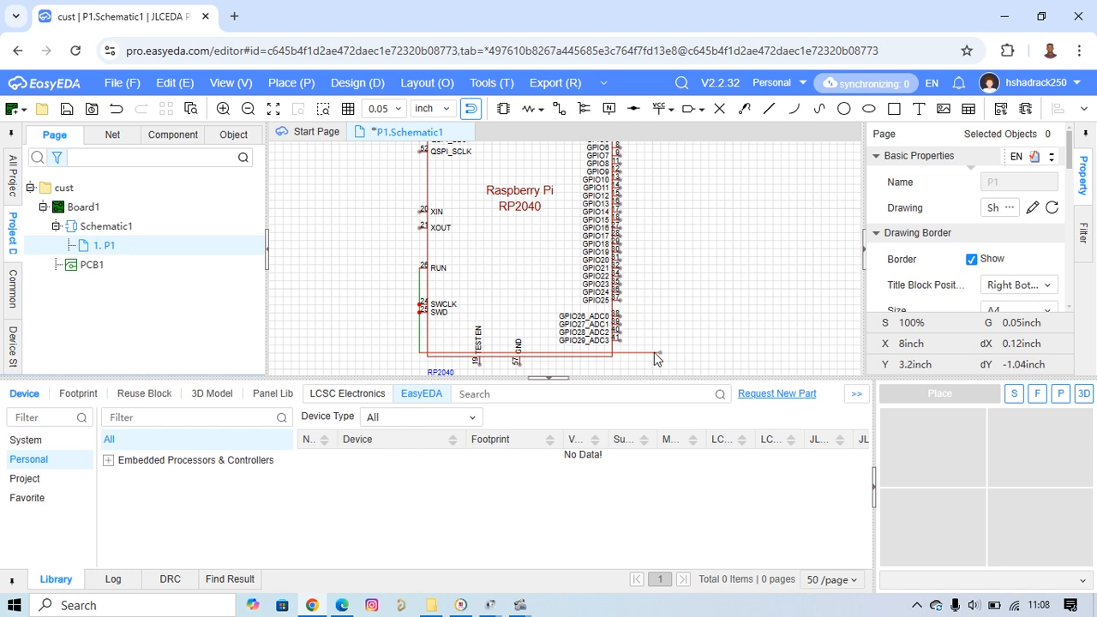
left_click(654, 352)
key("Delete")
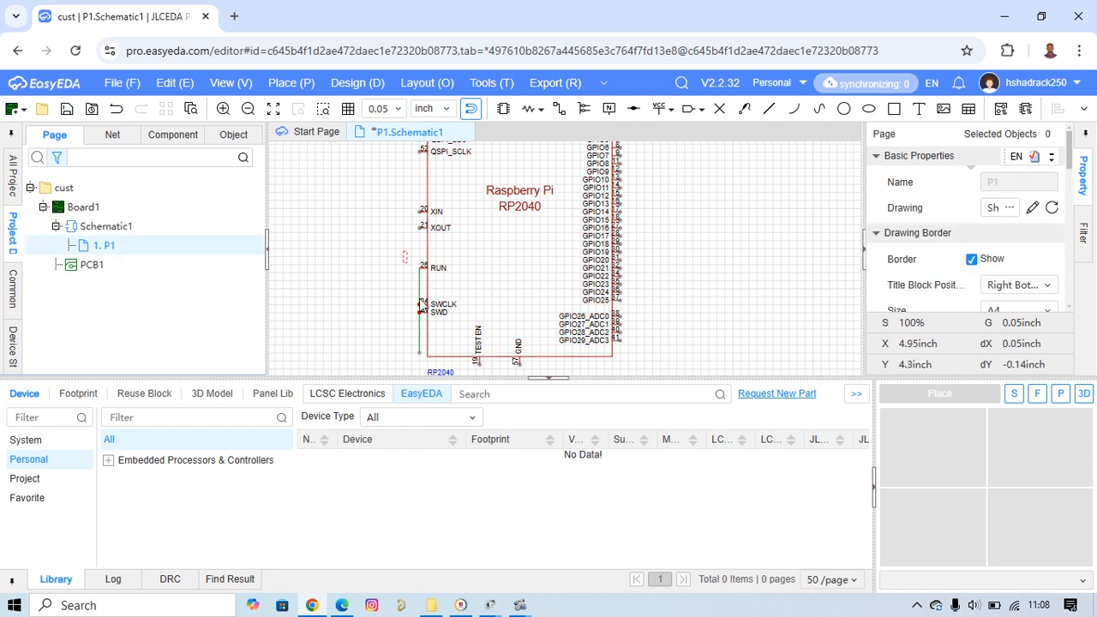
left_click_drag(404, 252, 429, 364)
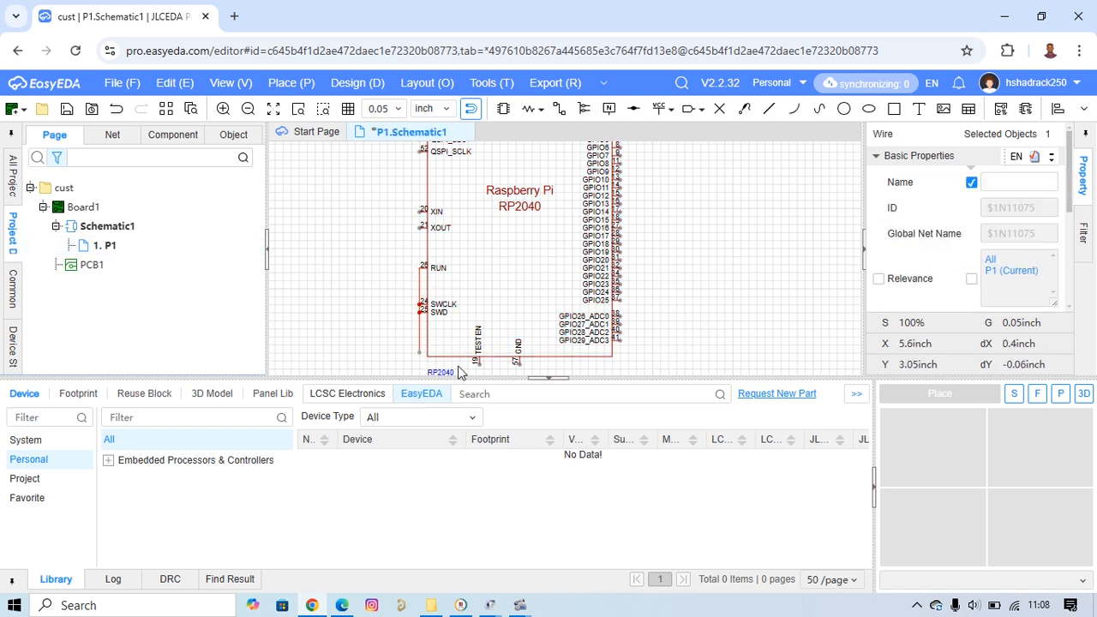
key("Delete")
scroll(710, 258, "down", 1)
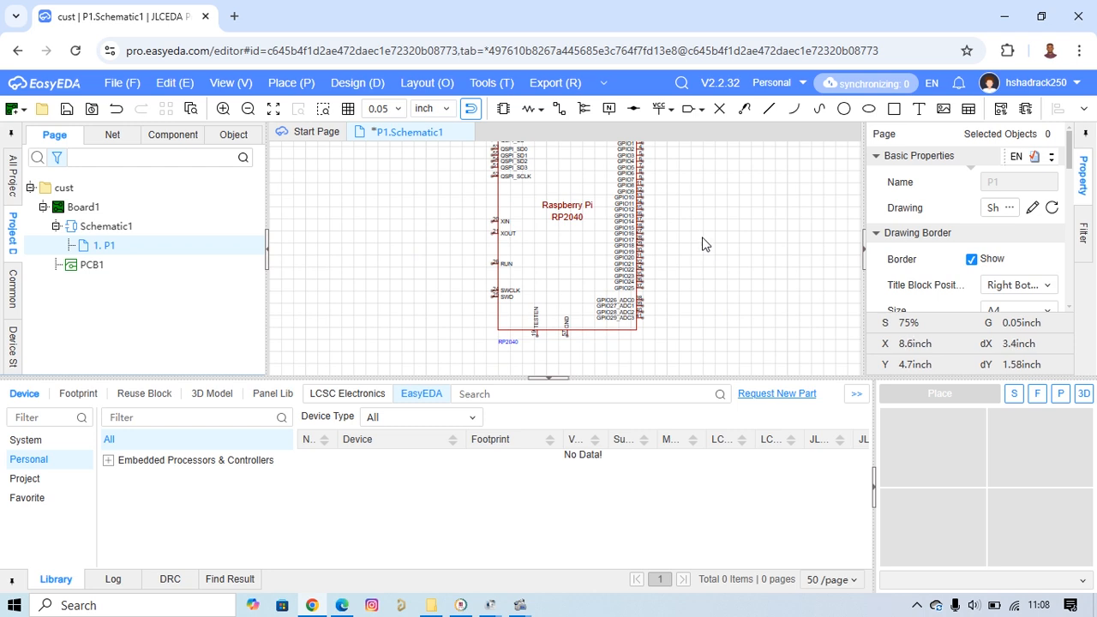
Save the project's RP2040_C2040 device to the personal library as RP2040_C2040_new and show the personal device list.
left_click(25, 480)
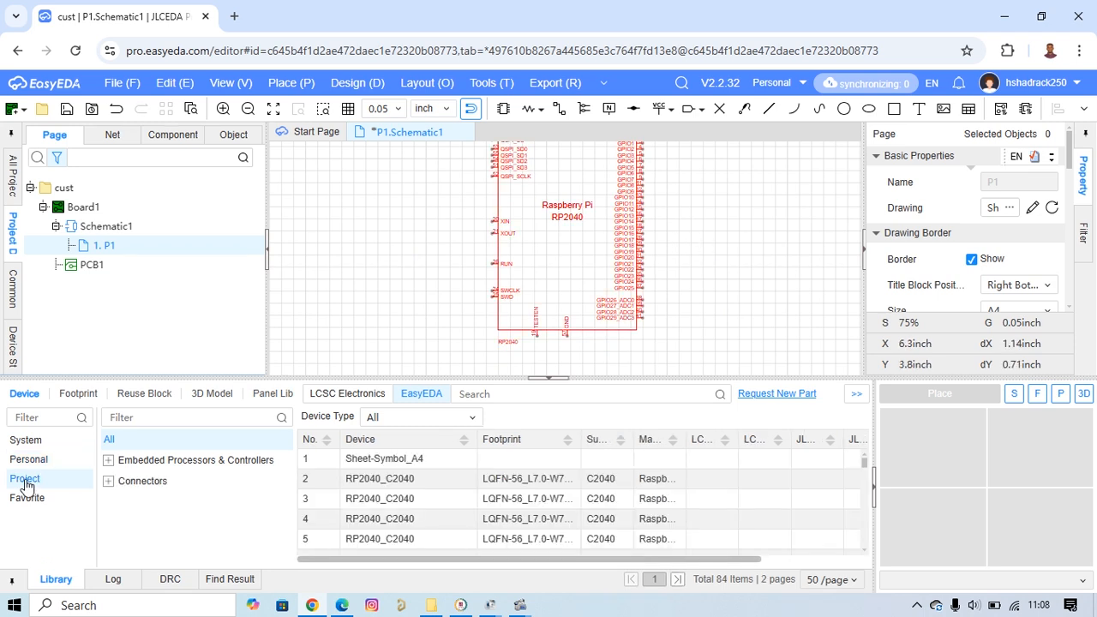
left_click(377, 486)
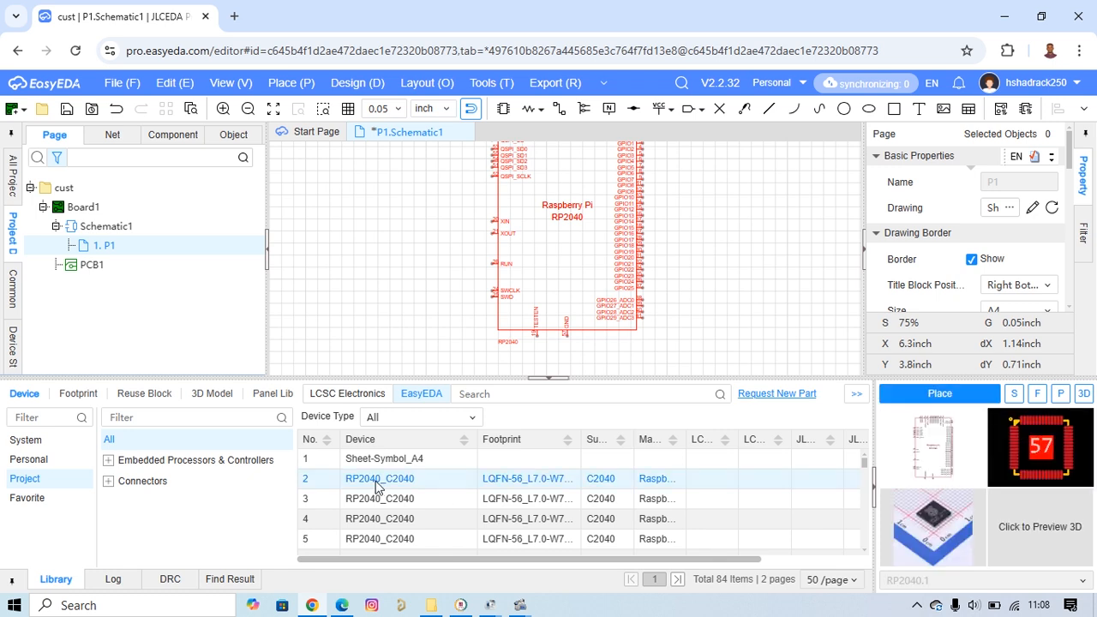
scroll(514, 351, "up", 4)
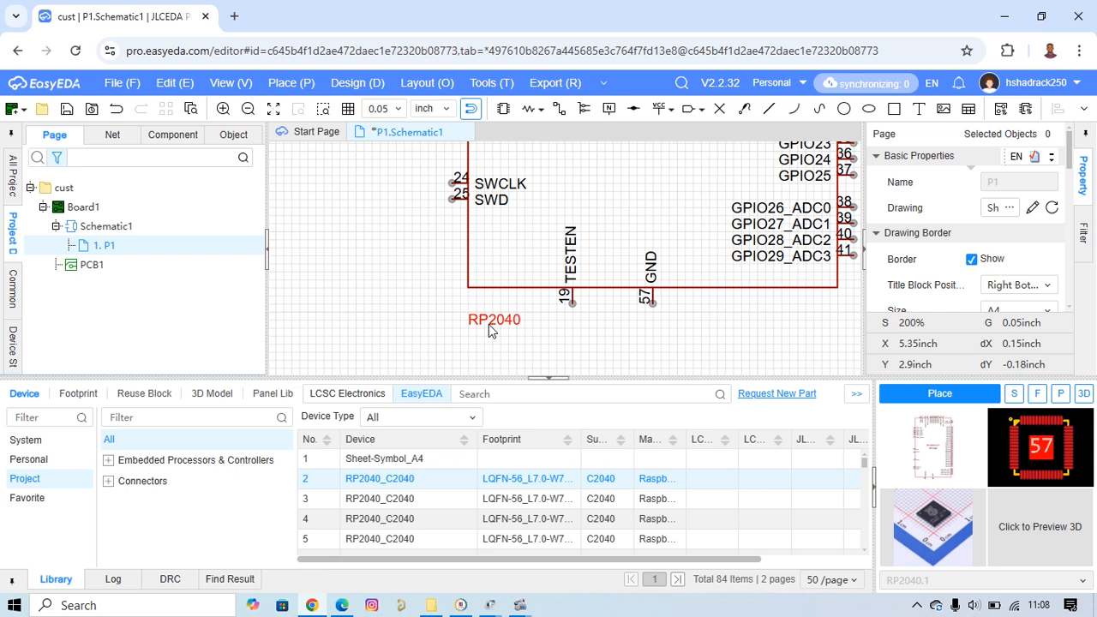
right_click(403, 484)
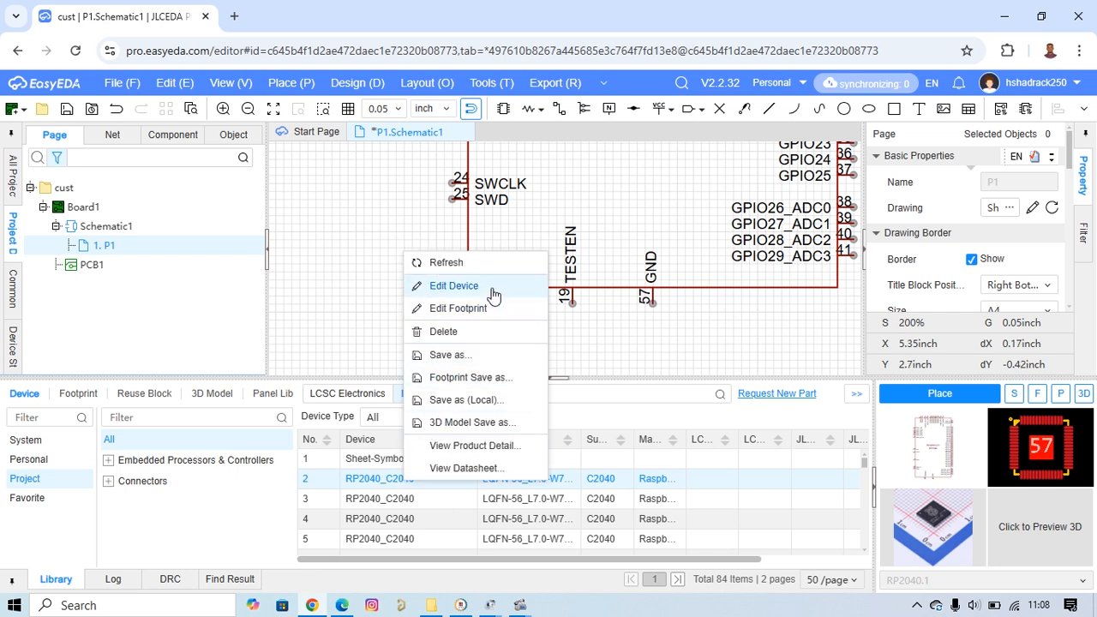
left_click(462, 358)
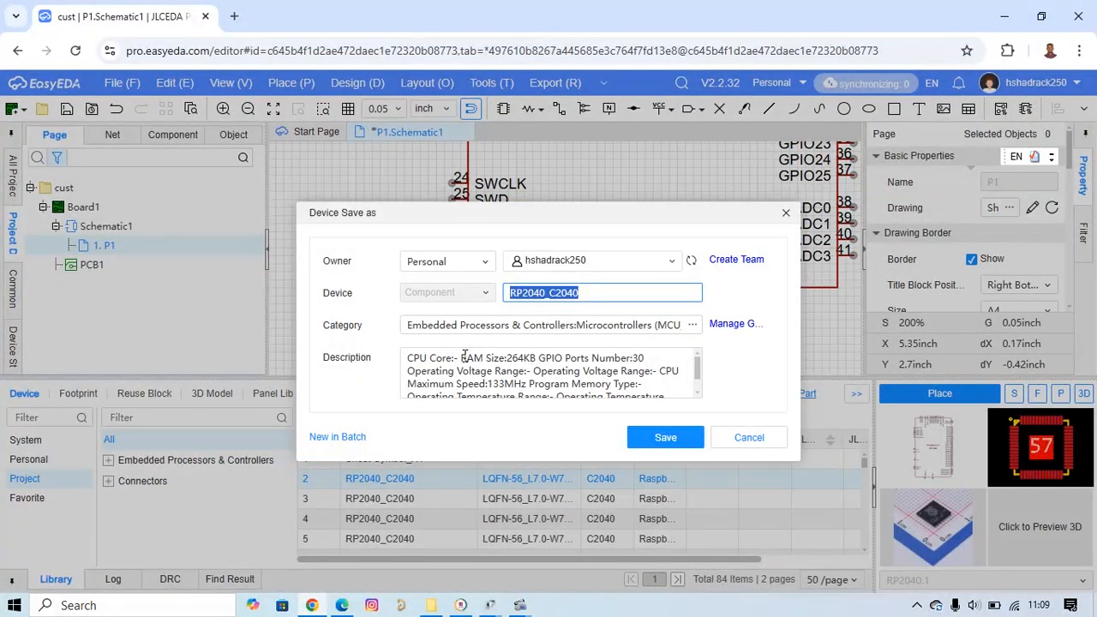
left_click(601, 289)
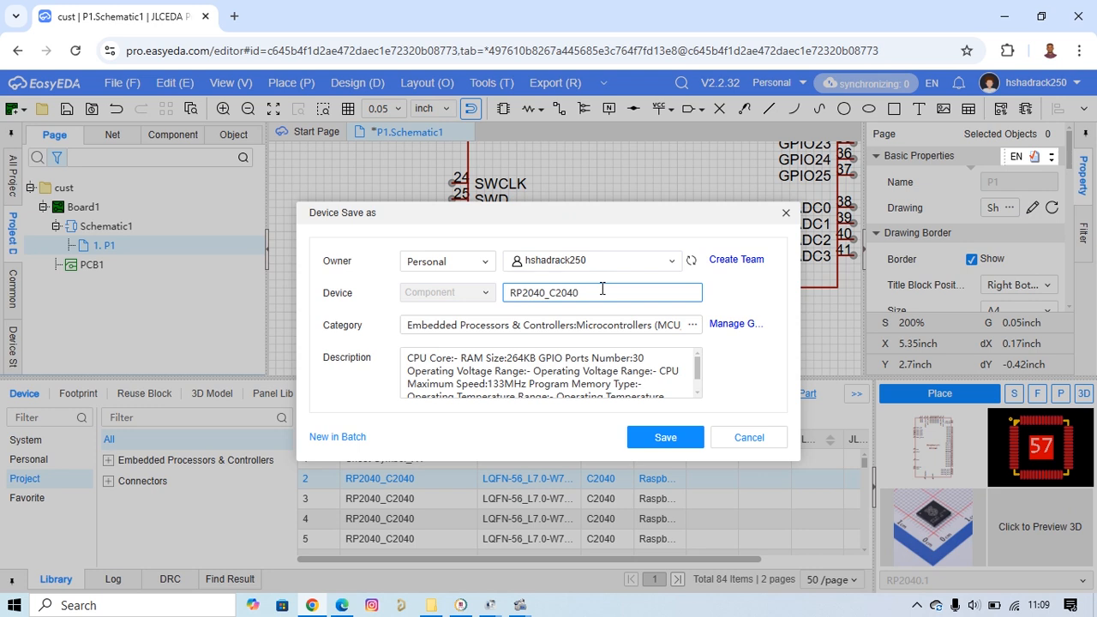
type("_")
key("BackSpace")
type("new")
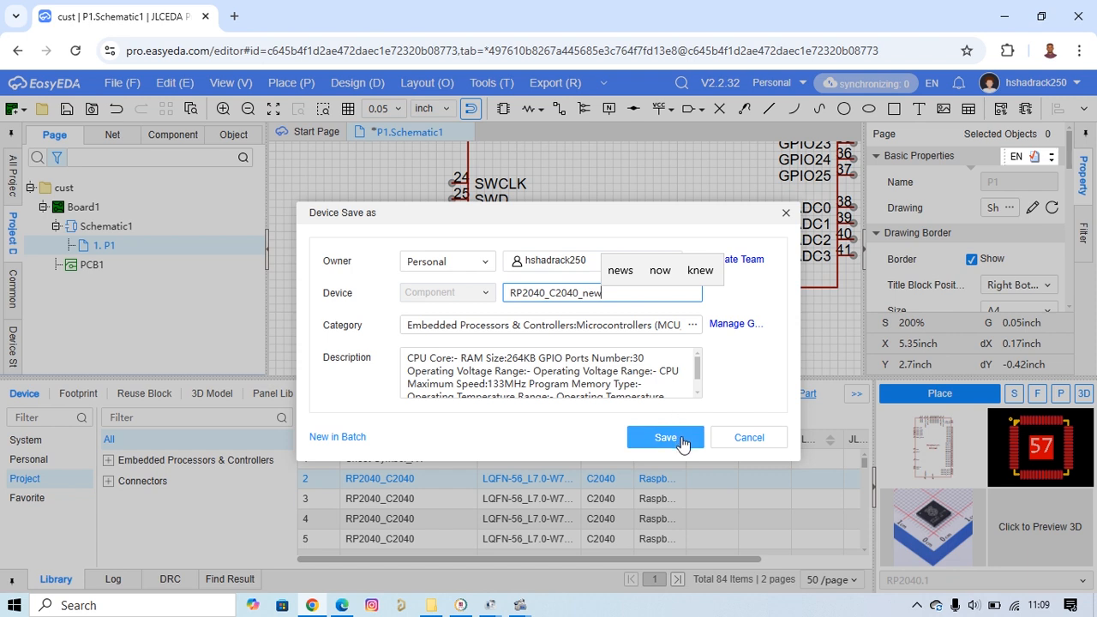
left_click(682, 436)
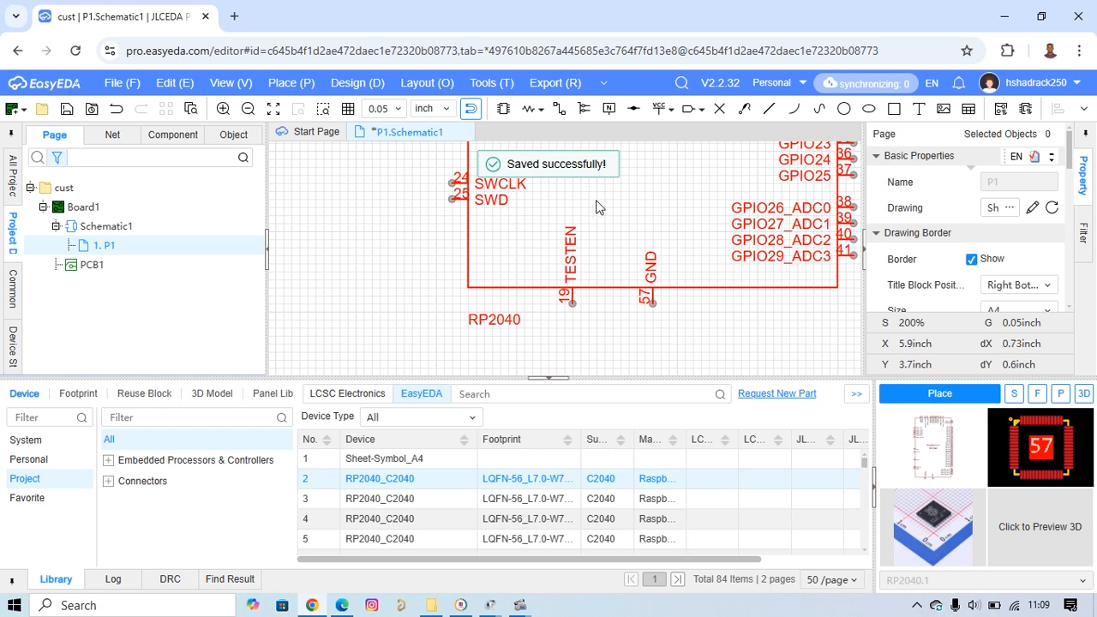
left_click(31, 462)
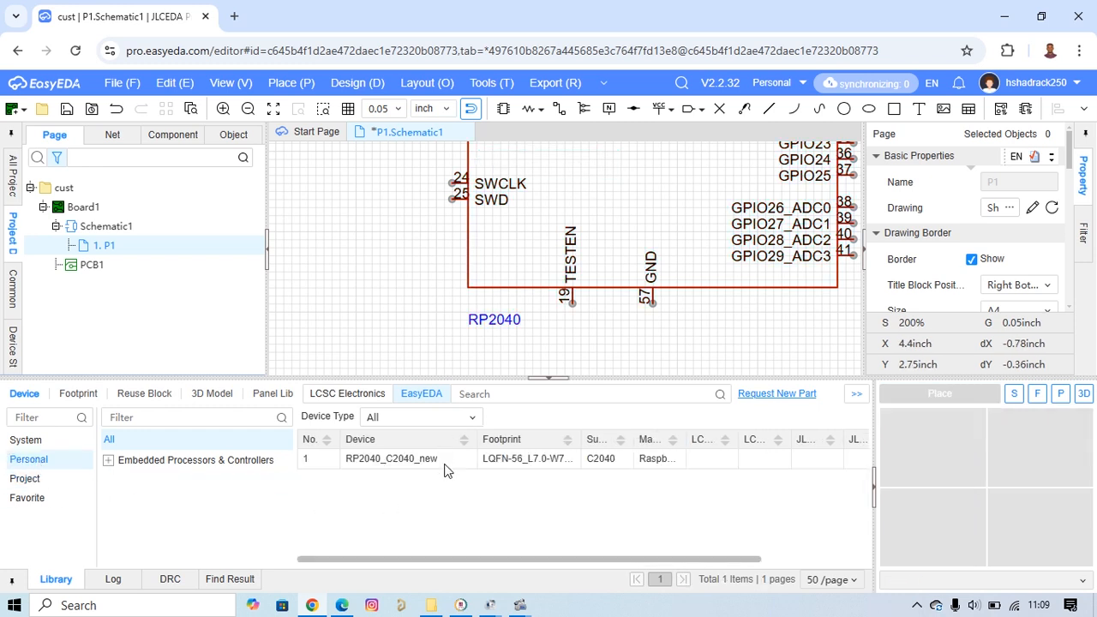
Open the RP2040_C2040_new device from the personal library for editing and enlarge the symbol drawing area.
right_click(444, 462)
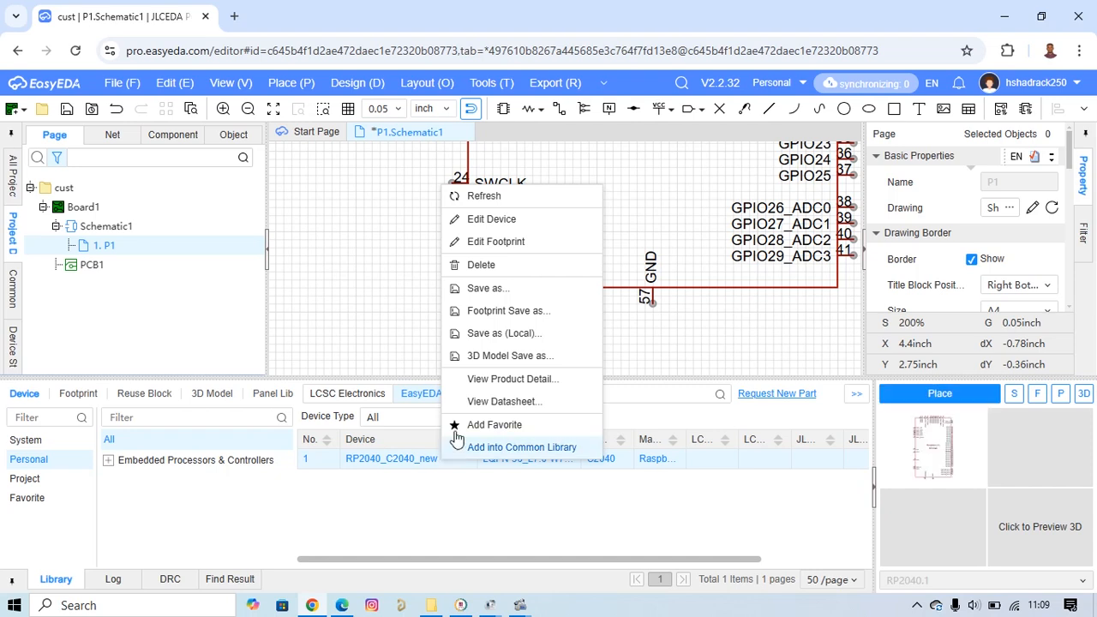
left_click(520, 230)
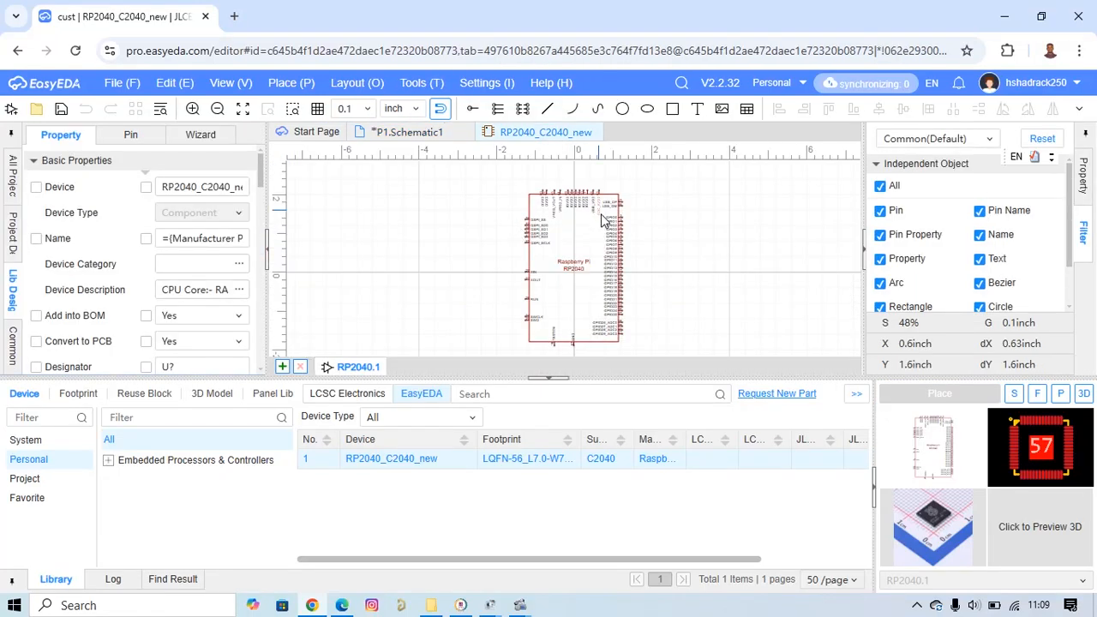
scroll(651, 333, "up", 3)
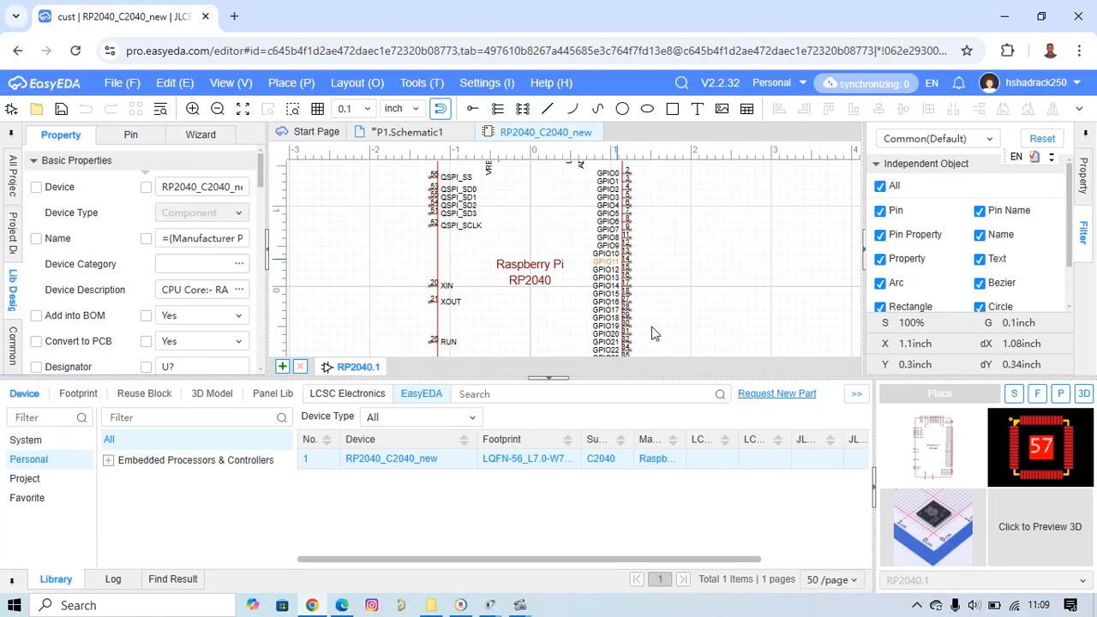
left_click_drag(628, 401, 632, 504)
scroll(649, 262, "up", 5)
right_click_drag(649, 262, 772, 396)
scroll(784, 407, "down", 4)
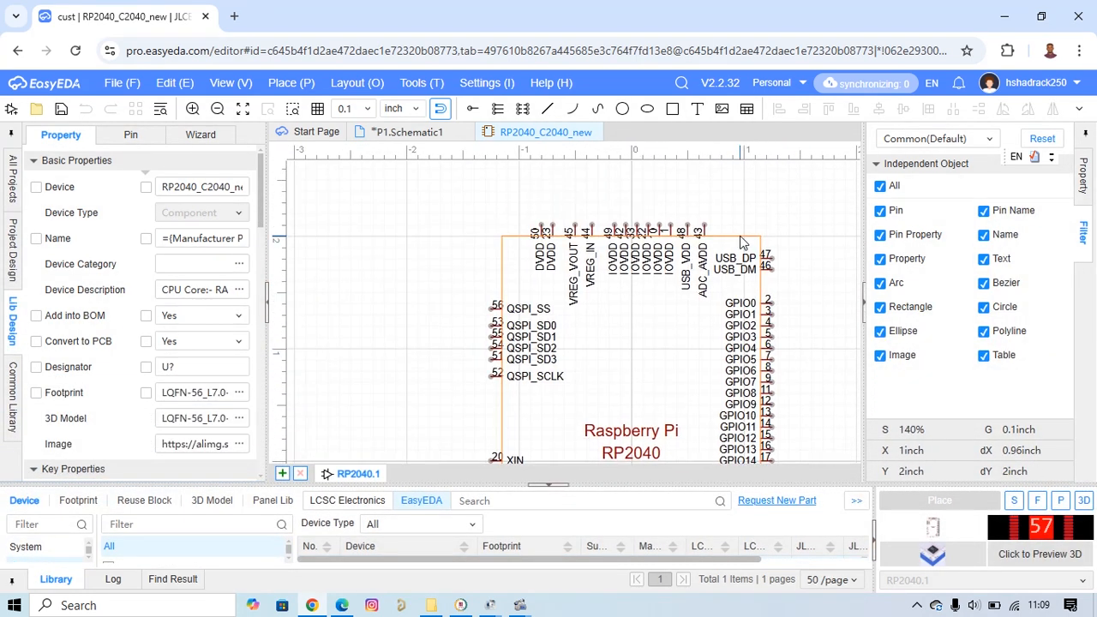
Resize the symbol's body rectangle to about 3.4 inch wide and 3.3 inch high by moving its upper-left and lower-right corners.
left_click(743, 240)
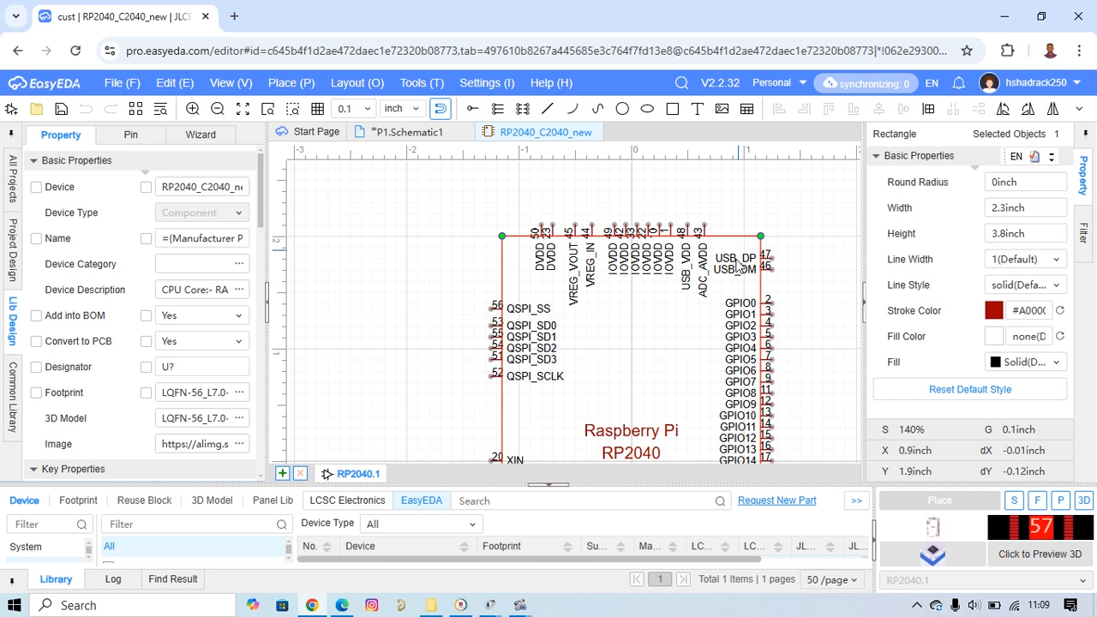
scroll(576, 375, "down", 2)
scroll(576, 374, "down", 2)
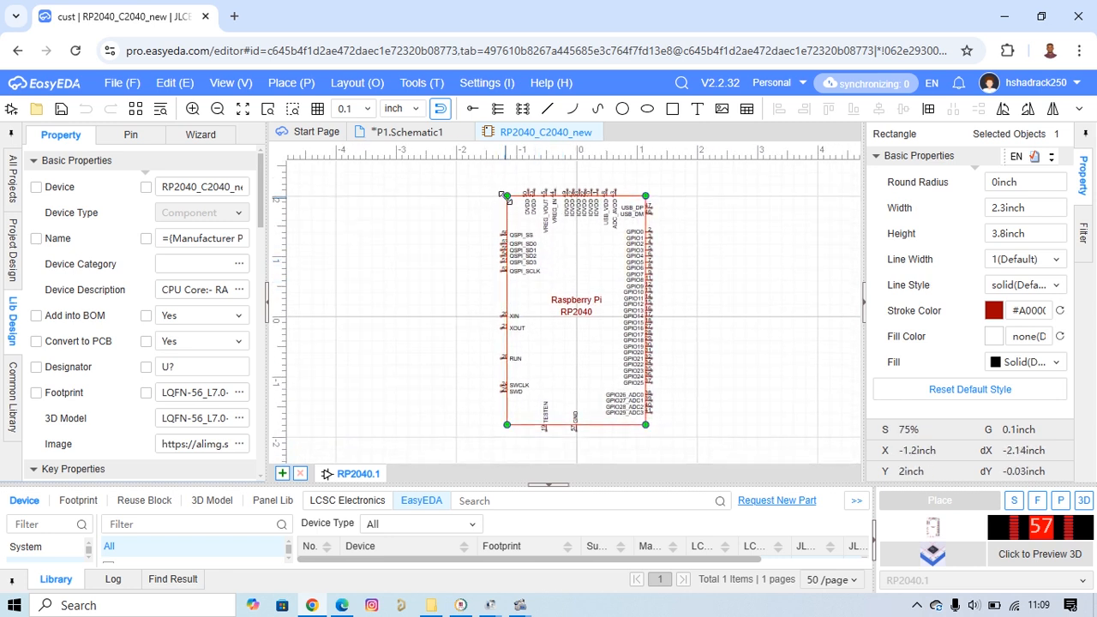
left_click_drag(506, 197, 462, 221)
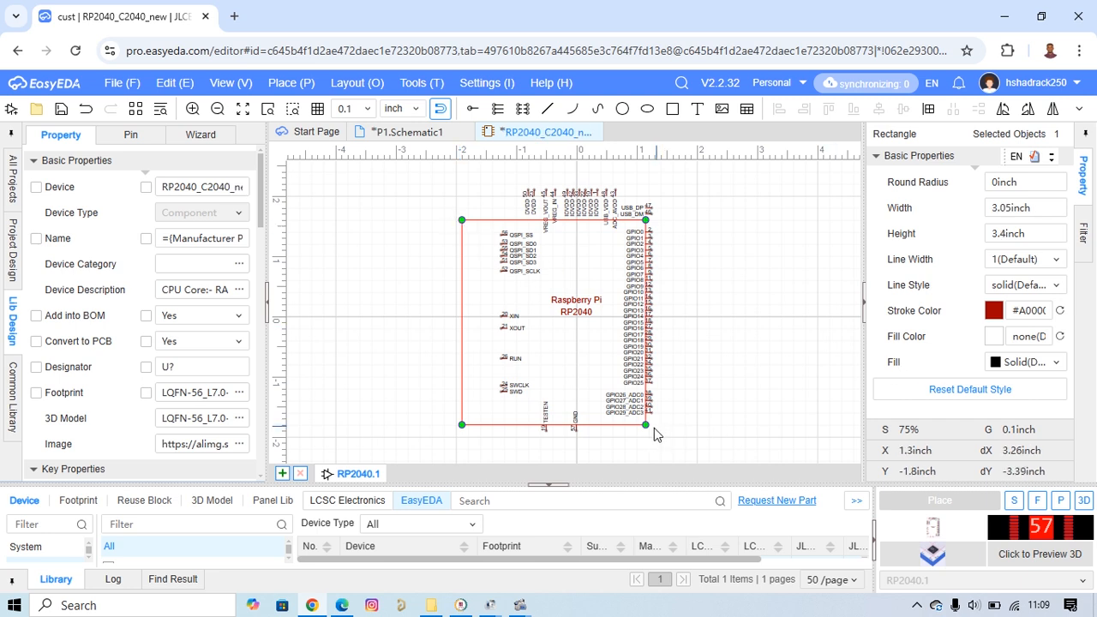
left_click_drag(646, 424, 668, 418)
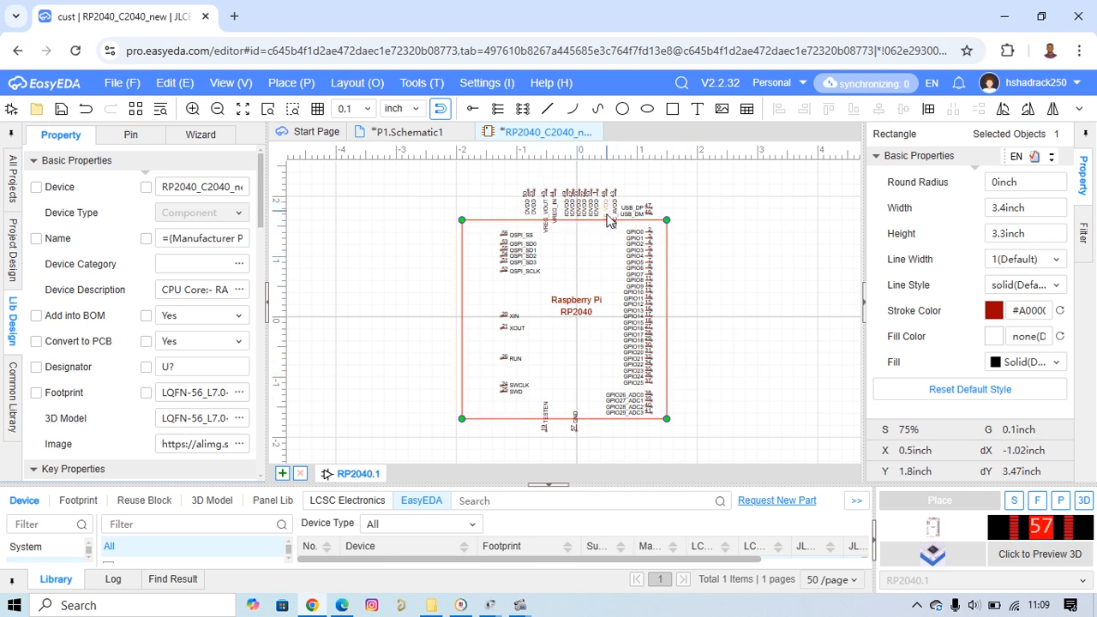
Move the six IOVDD pins from above the body to its left edge, just above XIN's level, rotated so their names face inward.
scroll(603, 218, "up", 1)
scroll(600, 222, "up", 1)
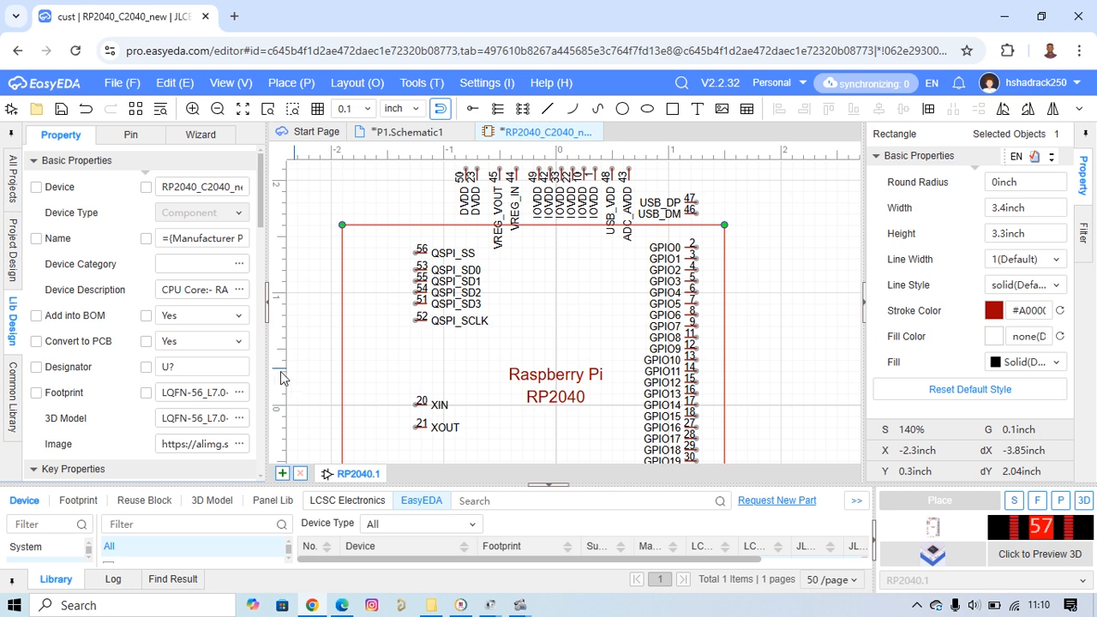
scroll(568, 333, "up", 2)
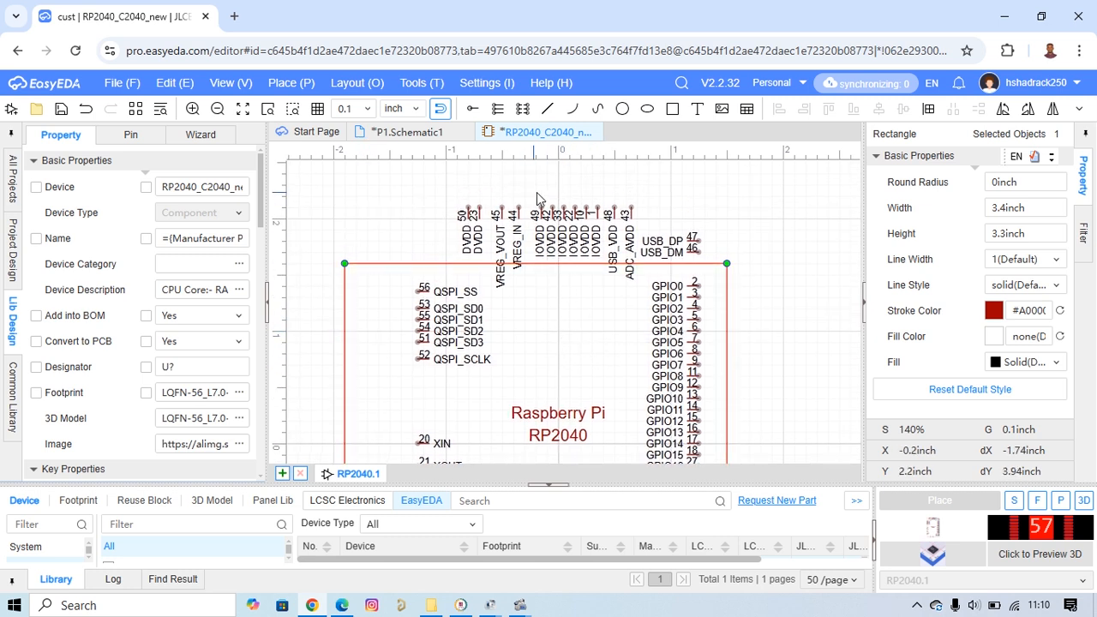
left_click_drag(536, 193, 606, 266)
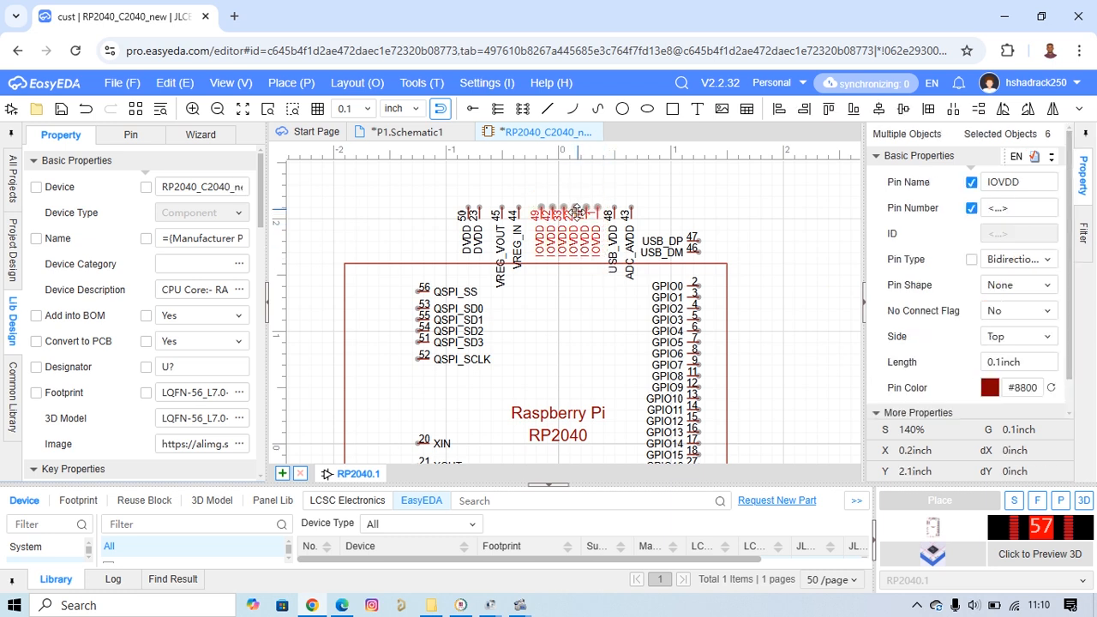
left_click_drag(576, 211, 397, 368)
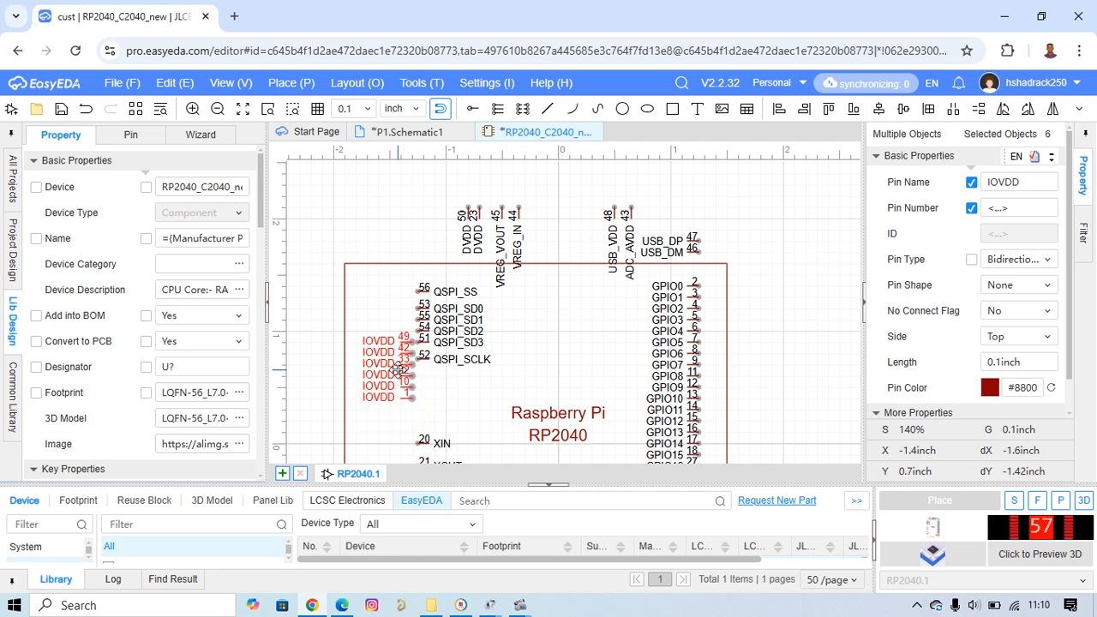
key("space")
left_click_drag(393, 370, 343, 368)
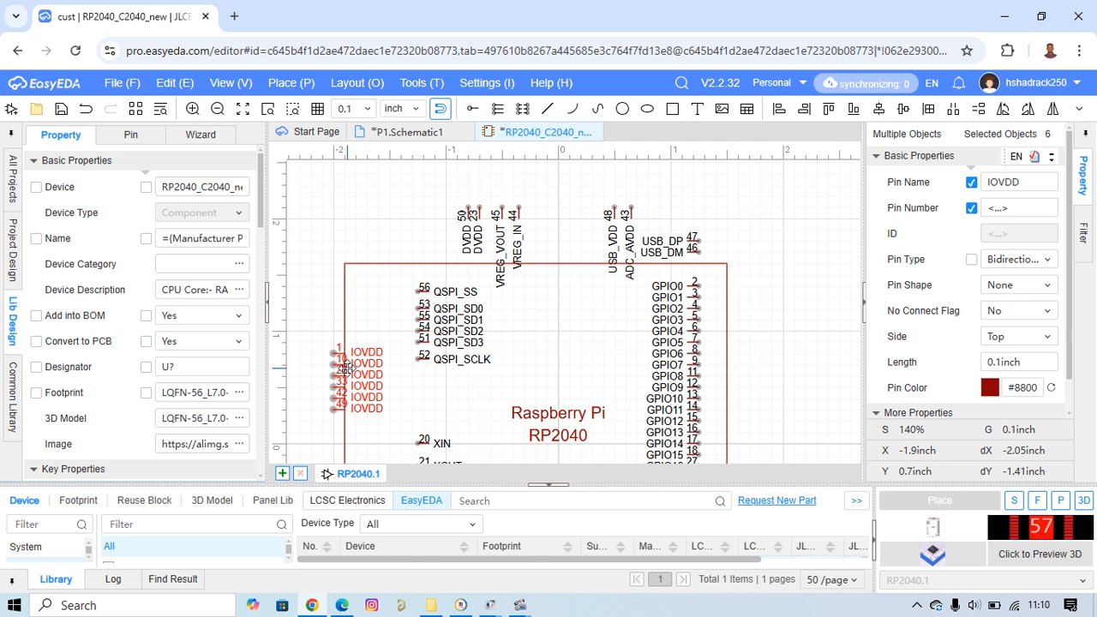
left_click_drag(343, 358, 339, 397)
left_click(334, 283)
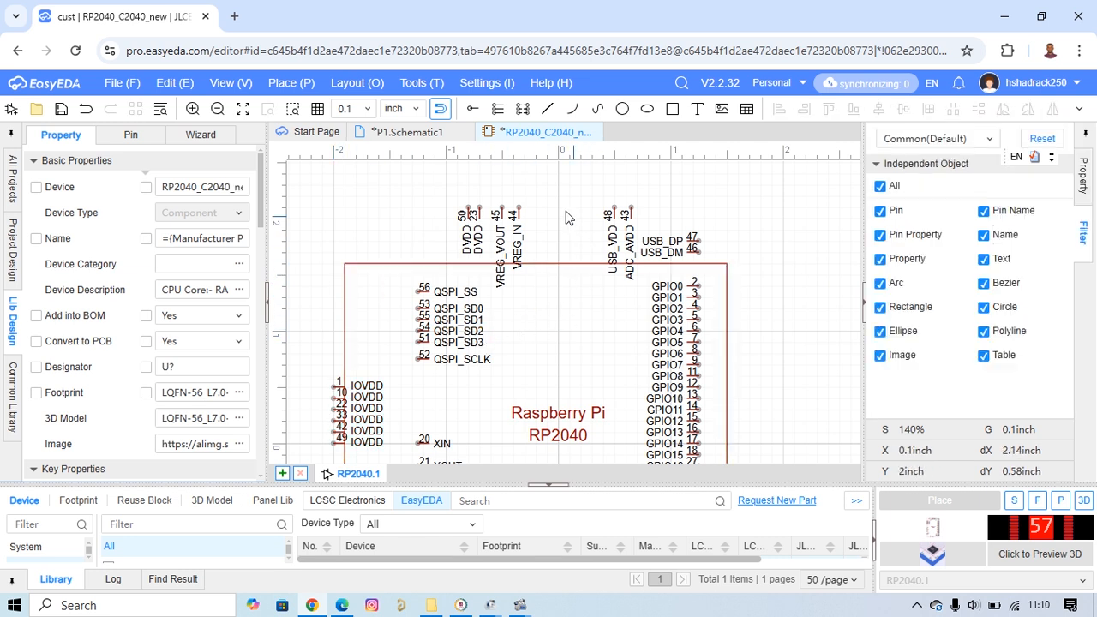
Move the USB_DP and USB_DM pins to the body's left edge below the IOVDD pins, rotated so their names face inward.
scroll(624, 289, "down", 3)
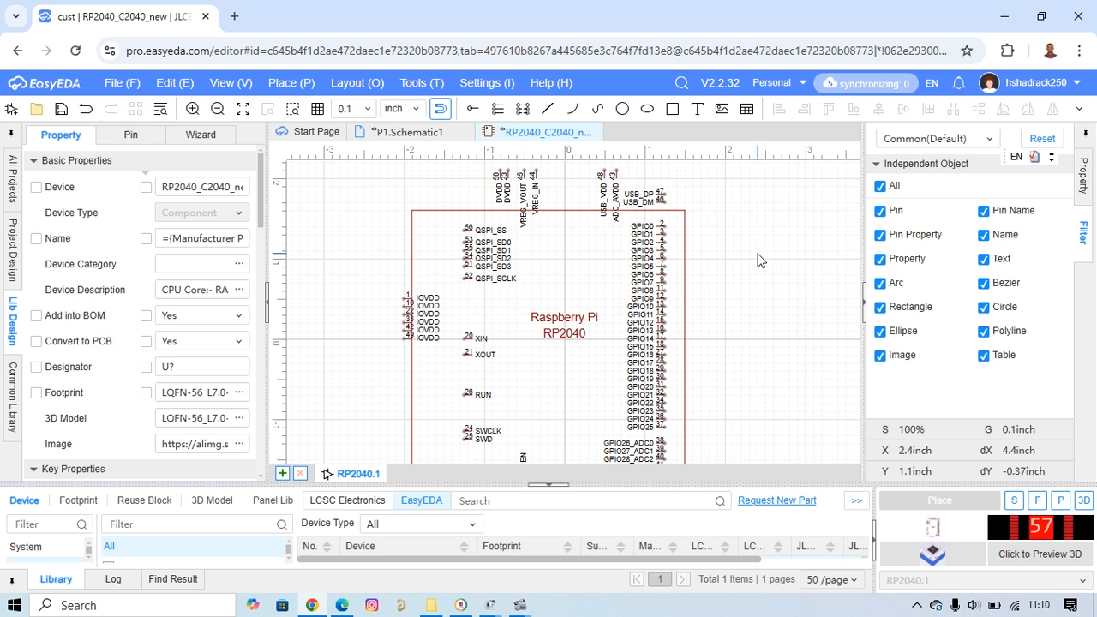
left_click_drag(687, 181, 627, 210)
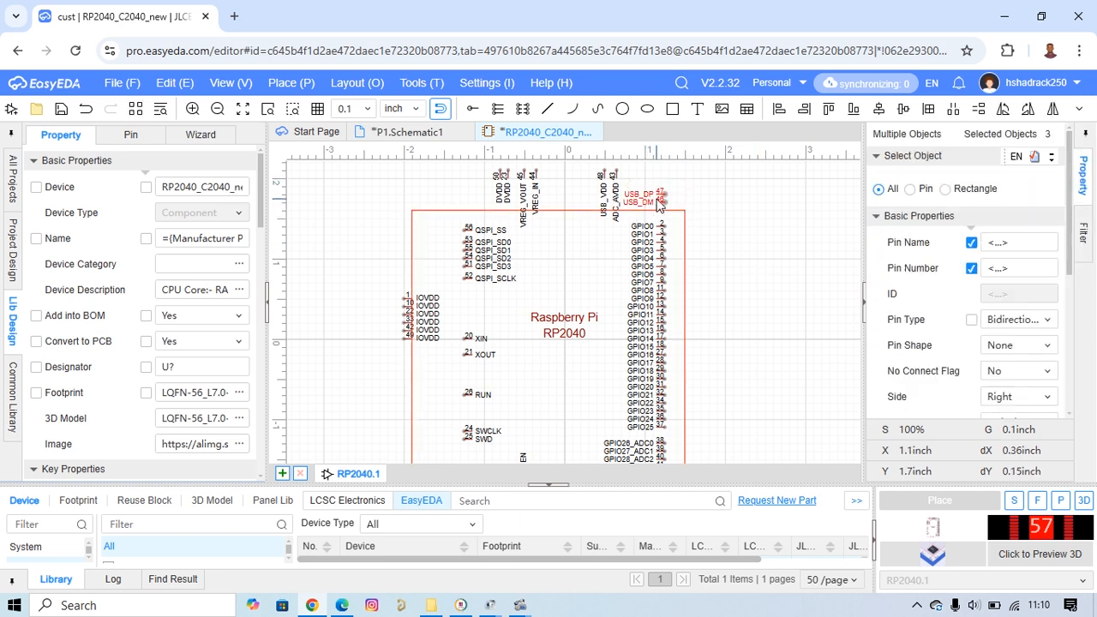
left_click_drag(661, 196, 477, 326)
key("Escape")
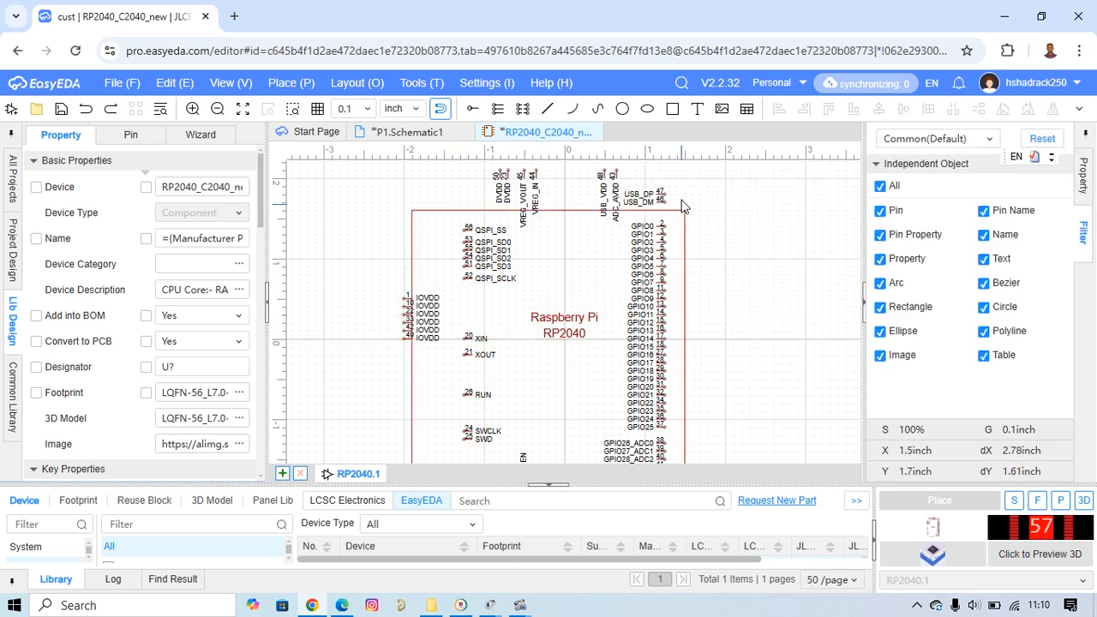
left_click_drag(657, 206, 400, 366)
key("space")
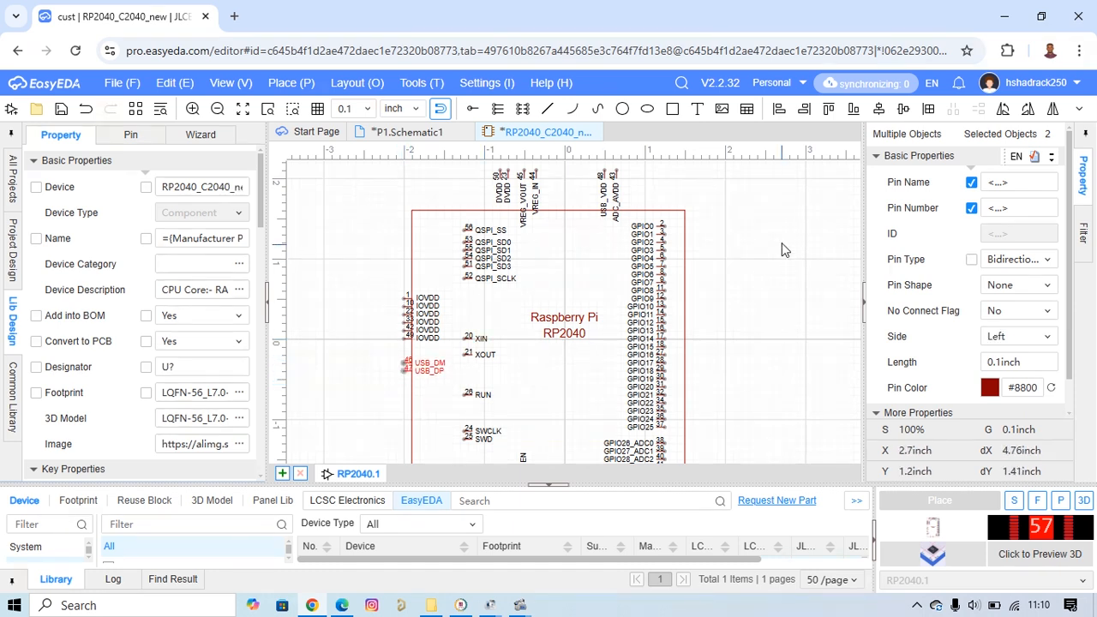
Shift the DVDD and VREG pins onto the body's top edge, and rotate the six QSPI pins and place them on that edge to their left.
scroll(766, 247, "down", 1)
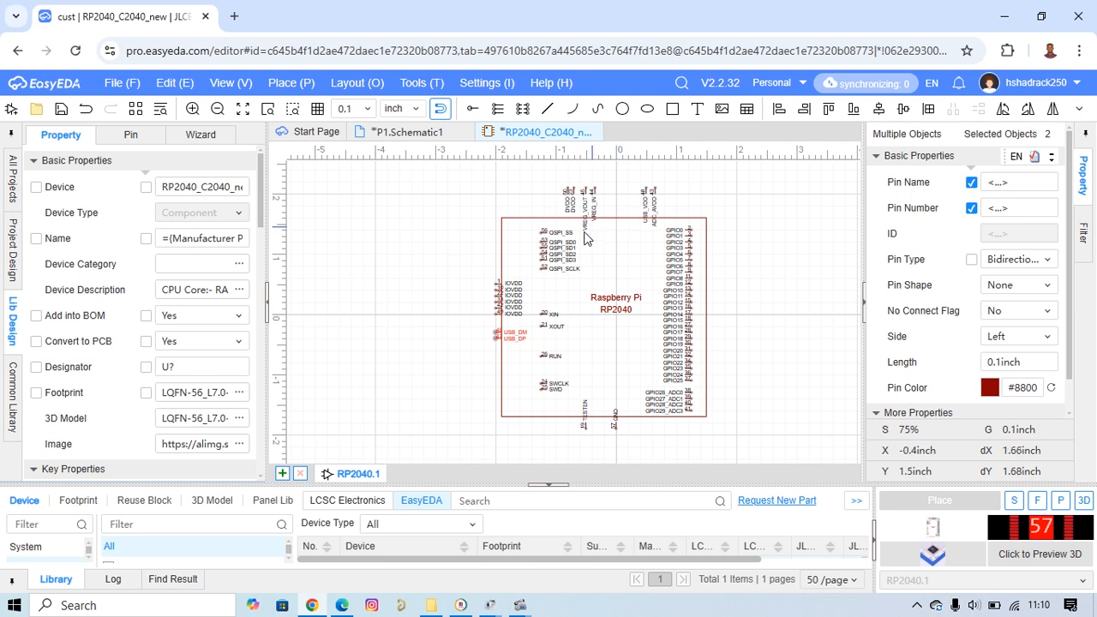
left_click_drag(612, 181, 606, 212)
left_click_drag(557, 288, 537, 229)
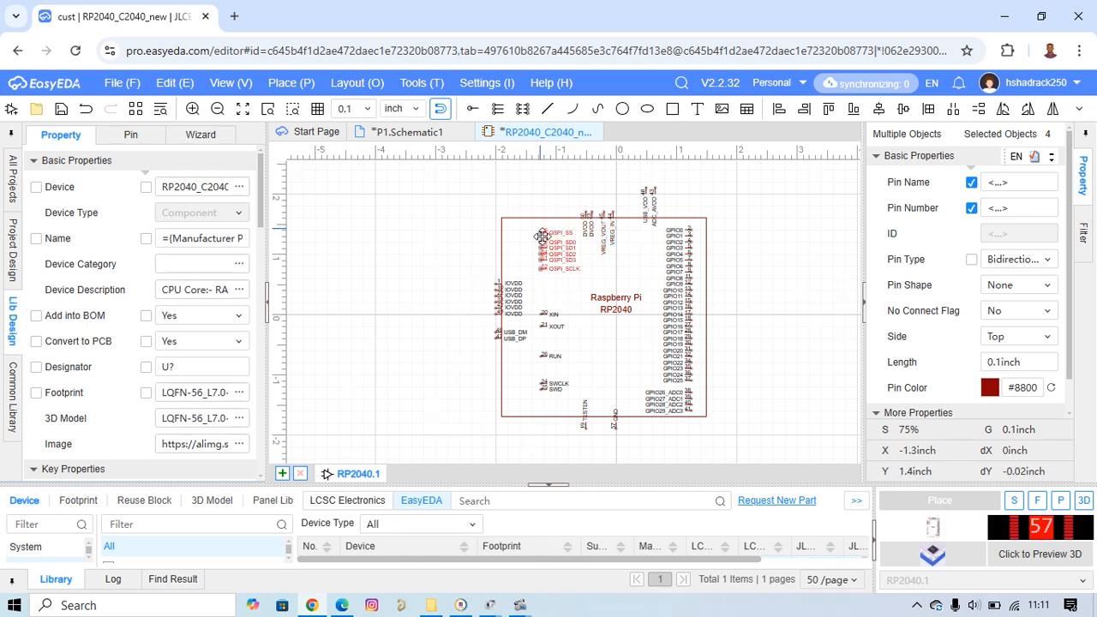
key("space")
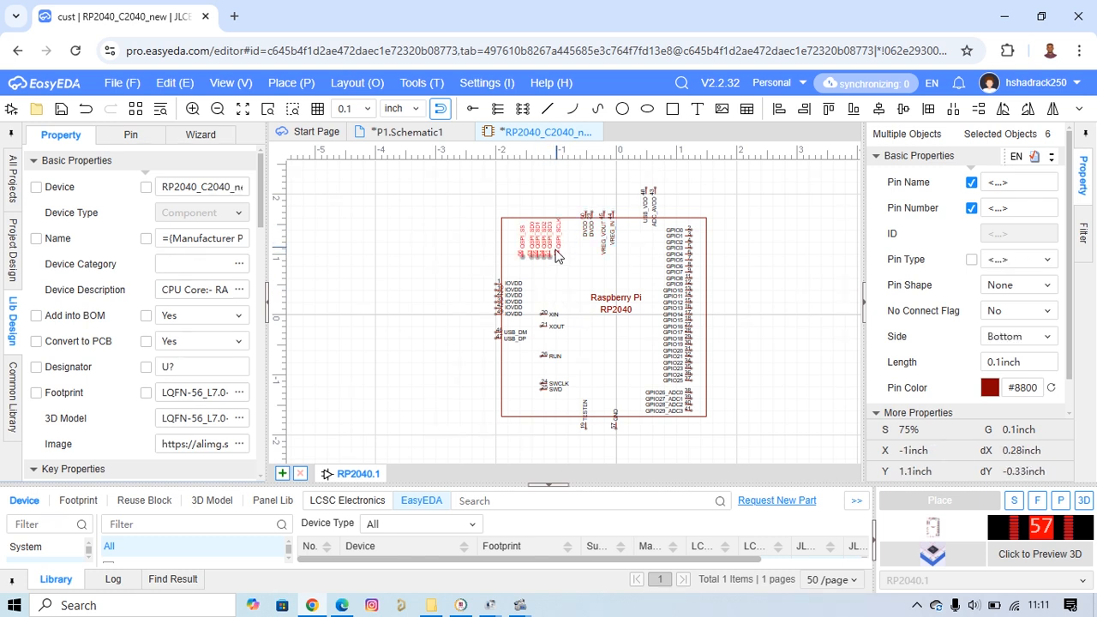
scroll(555, 255, "up", 1)
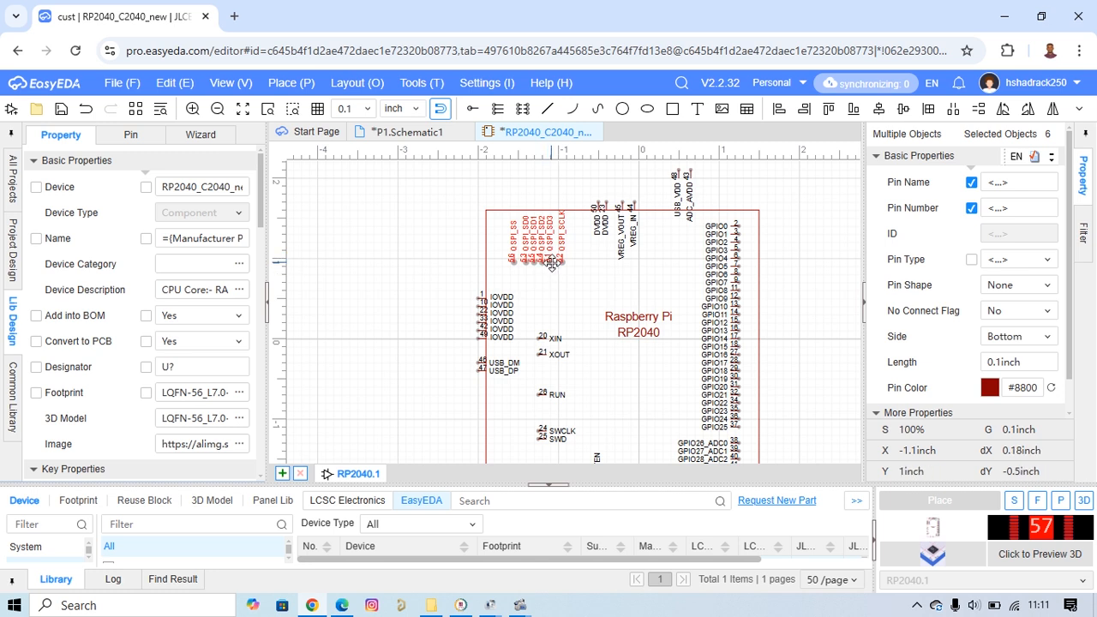
left_click_drag(552, 263, 541, 221)
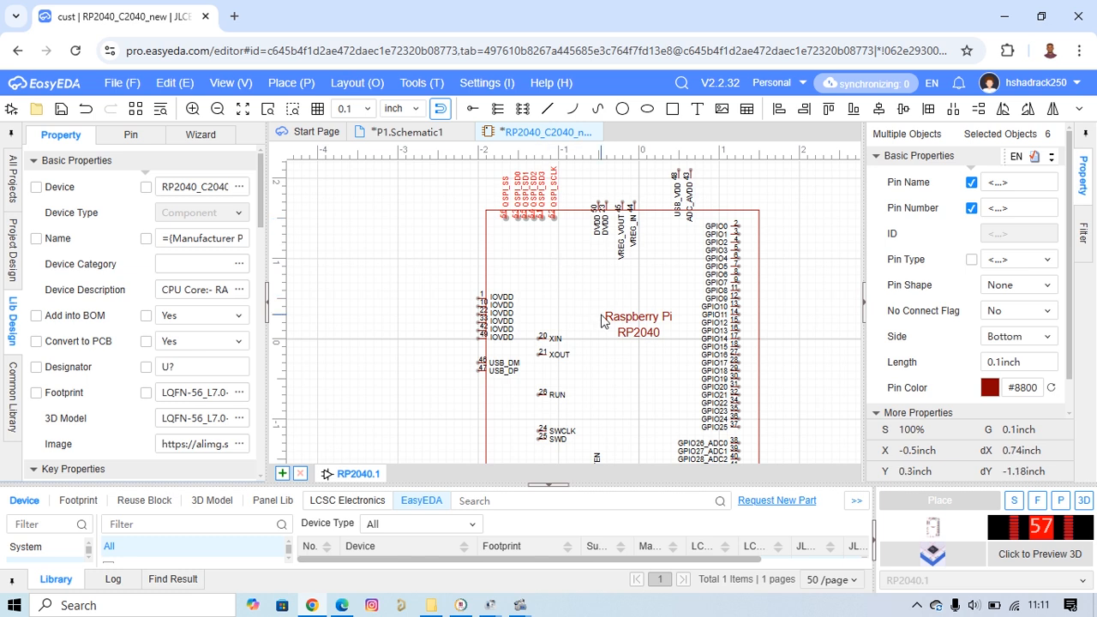
Move the USB_VDD and ADC_AVDD pins down onto the body's top edge.
right_click_drag(813, 309, 749, 344)
left_click_drag(609, 186, 630, 203)
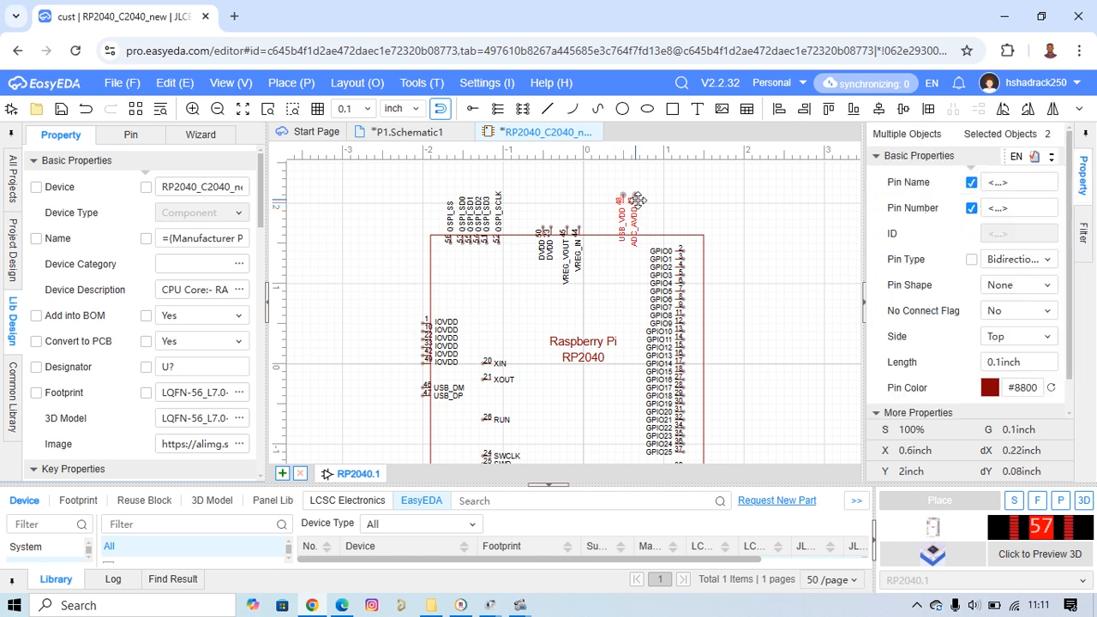
left_click_drag(637, 199, 636, 238)
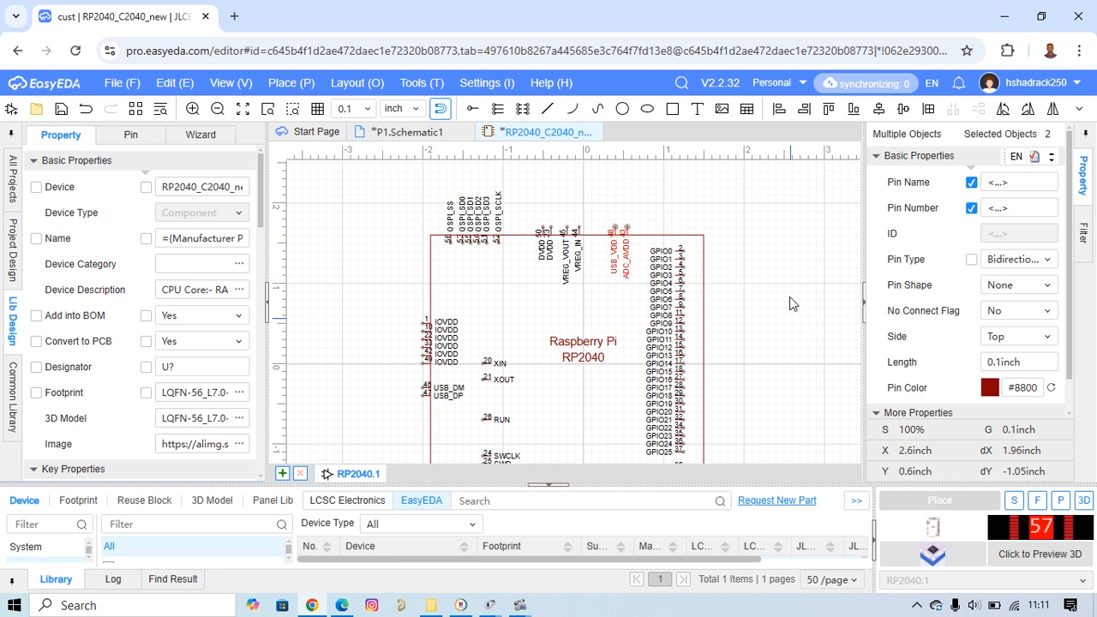
Move the GPIO0 to GPIO24 pins outward onto the body's right edge.
right_click_drag(792, 308, 770, 243)
left_click_drag(671, 171, 657, 387)
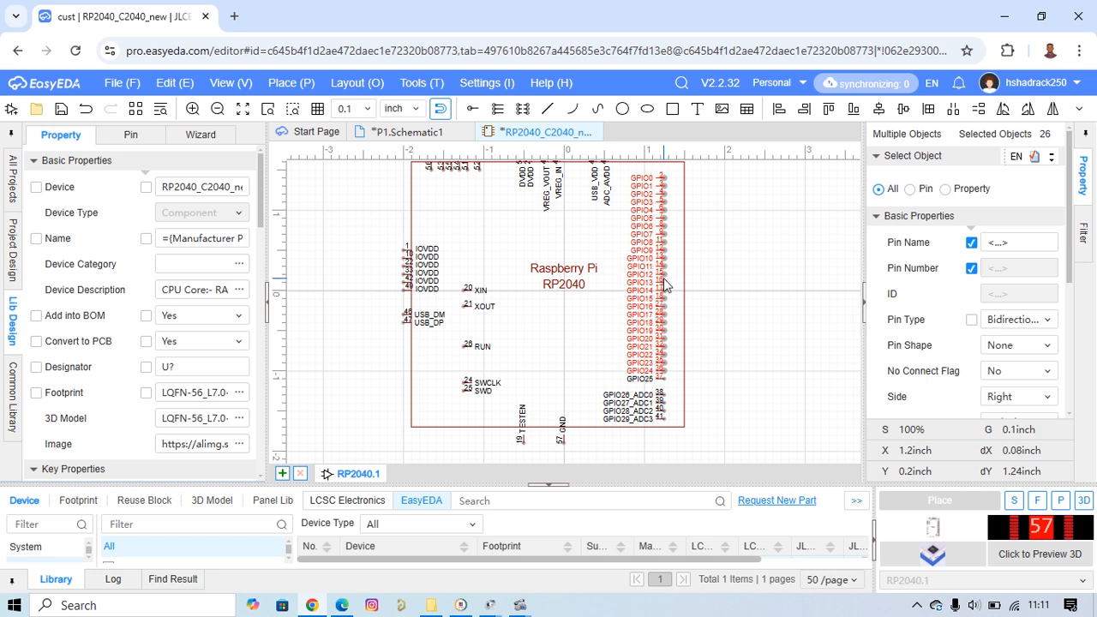
left_click_drag(659, 275, 687, 276)
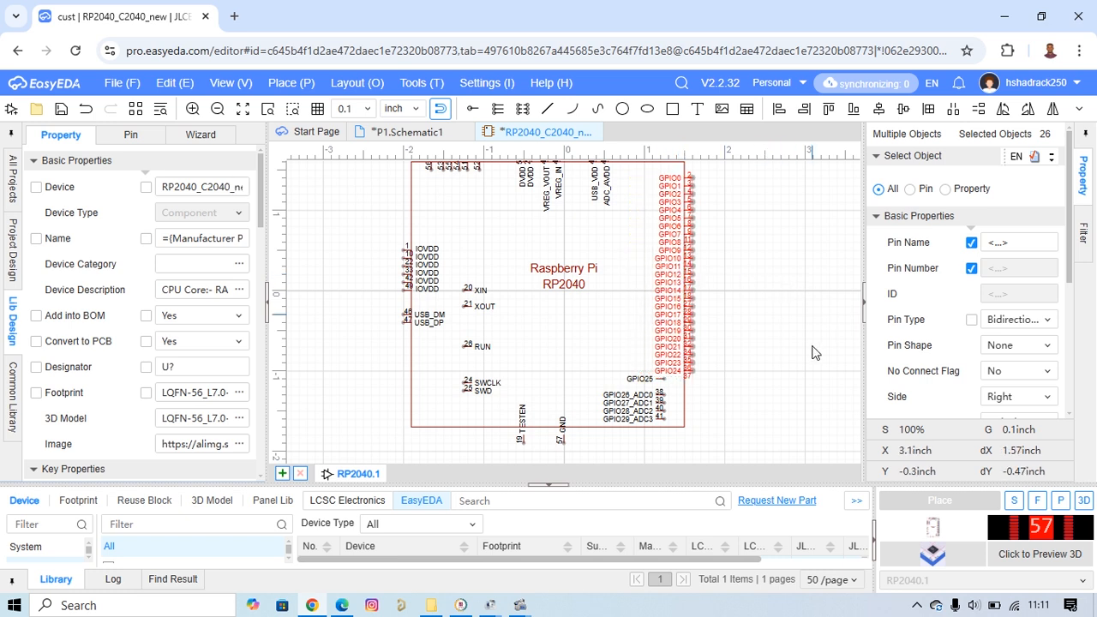
Move the GPIO25 pin onto the body's right edge below GPIO24 and reposition its pin number 37 directly above the pin.
scroll(780, 324, "down", 1)
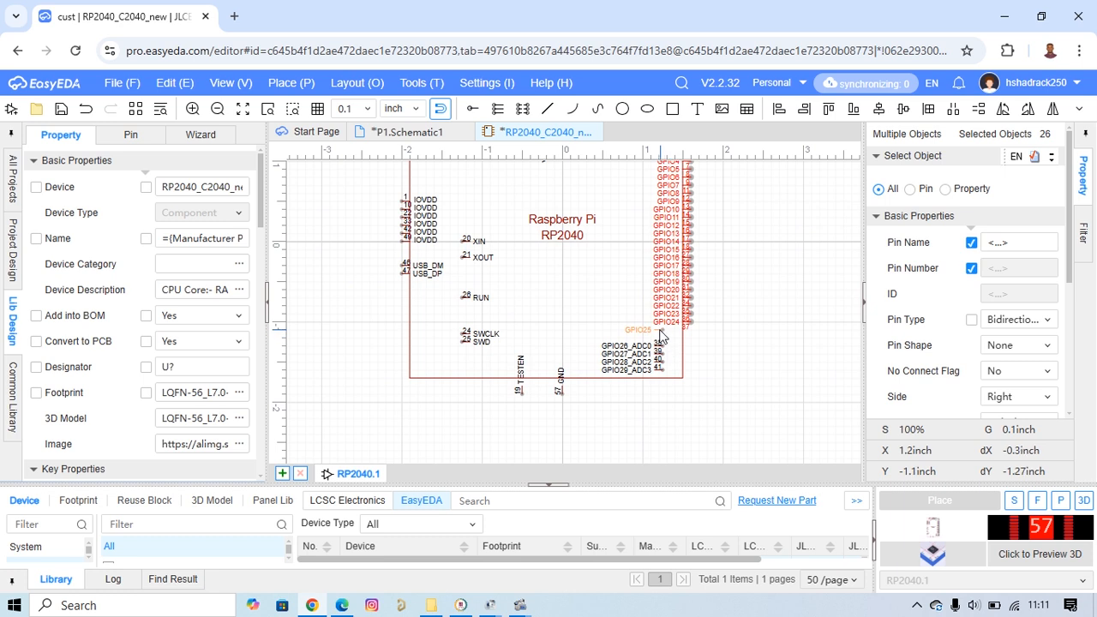
left_click_drag(662, 332, 676, 332)
scroll(733, 358, "up", 2)
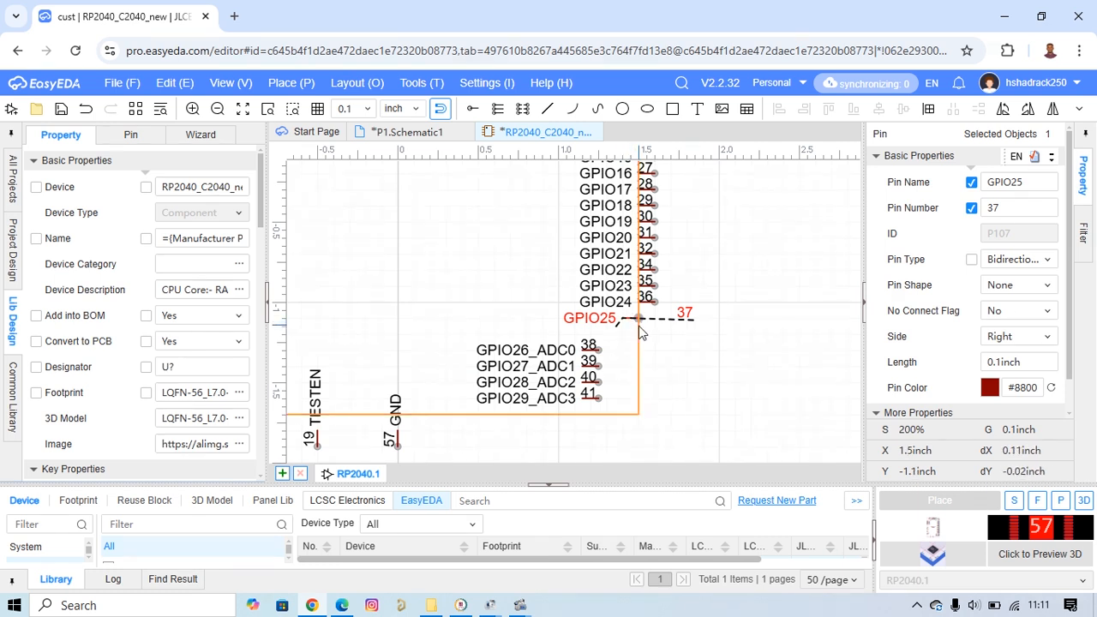
scroll(626, 320, "up", 2)
left_click_drag(626, 322, 641, 318)
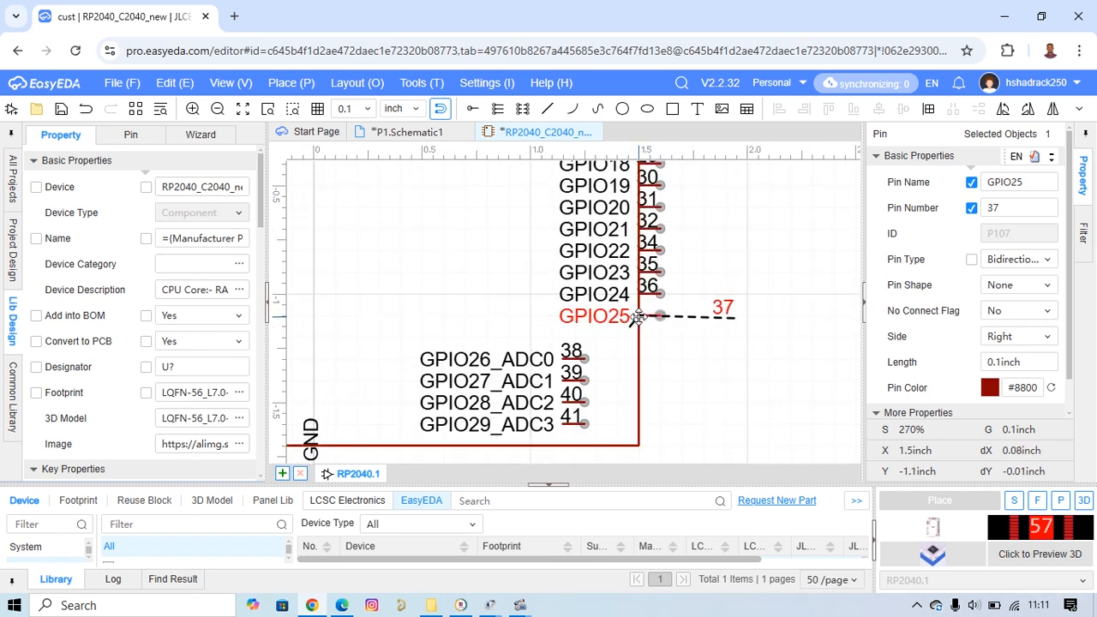
left_click(733, 307)
left_click(748, 299)
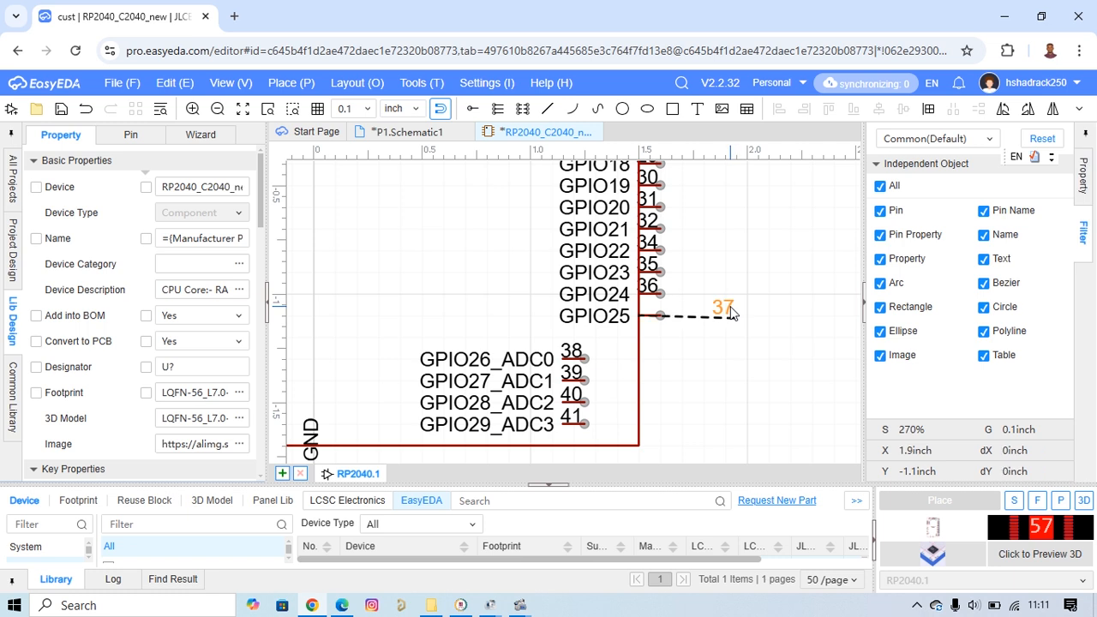
left_click_drag(730, 308, 663, 313)
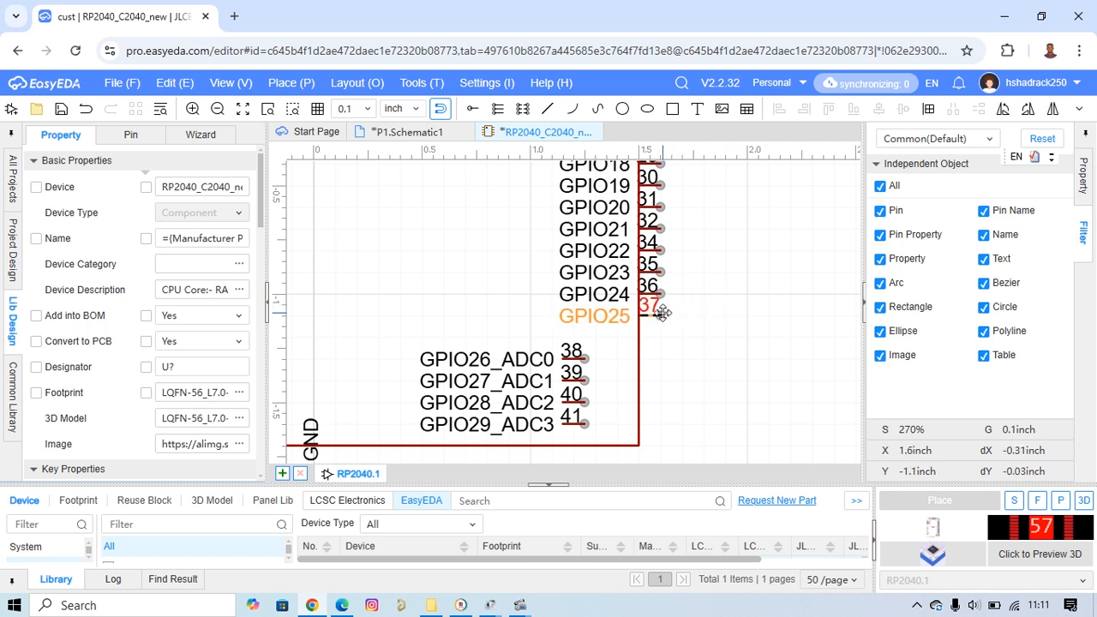
left_click(728, 321)
Rotate the GPIO26_ADC0 to GPIO29_ADC3 pins to point downward and place them on the body's bottom edge.
right_click_drag(716, 331, 728, 290)
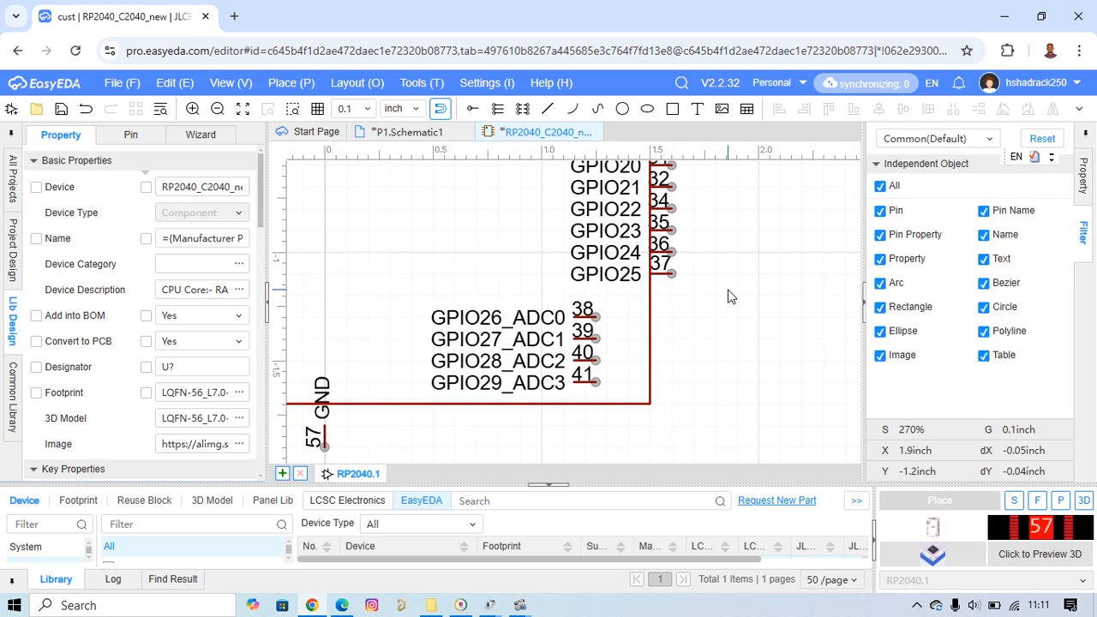
scroll(729, 292, "down", 3)
right_click_drag(602, 393, 651, 406)
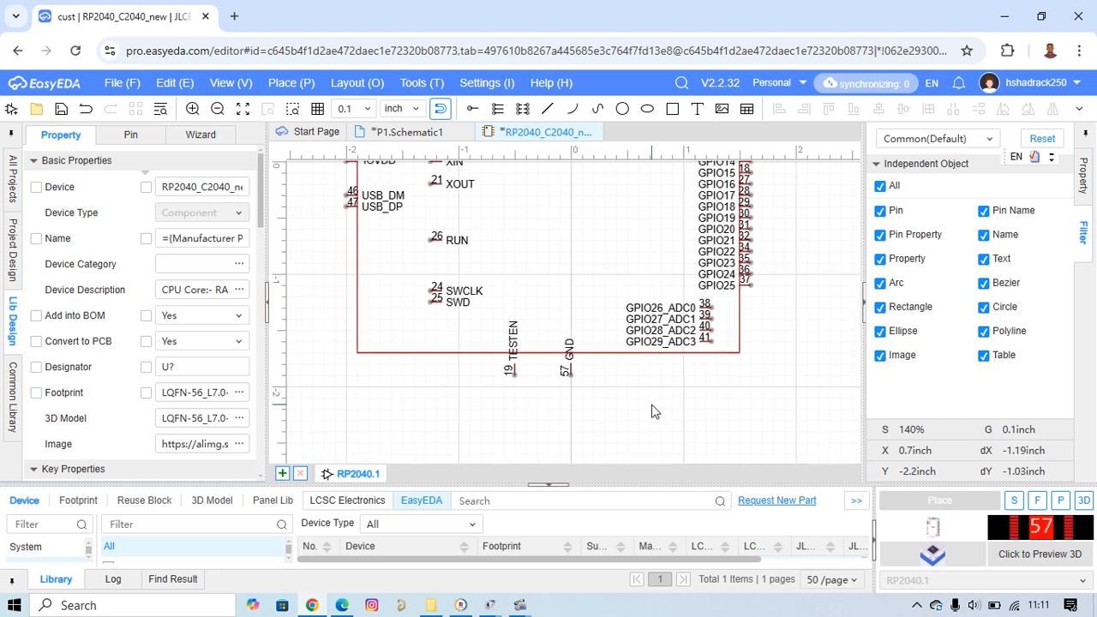
left_click_drag(616, 281, 690, 351)
left_click_drag(728, 303, 701, 347)
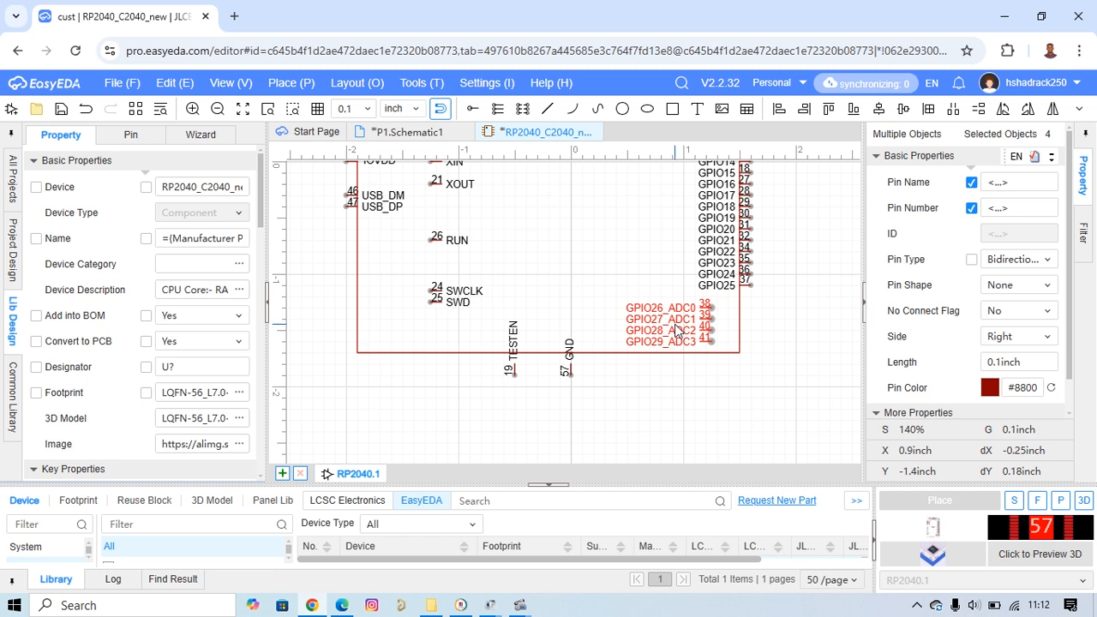
key("space")
key("space")
key("space")
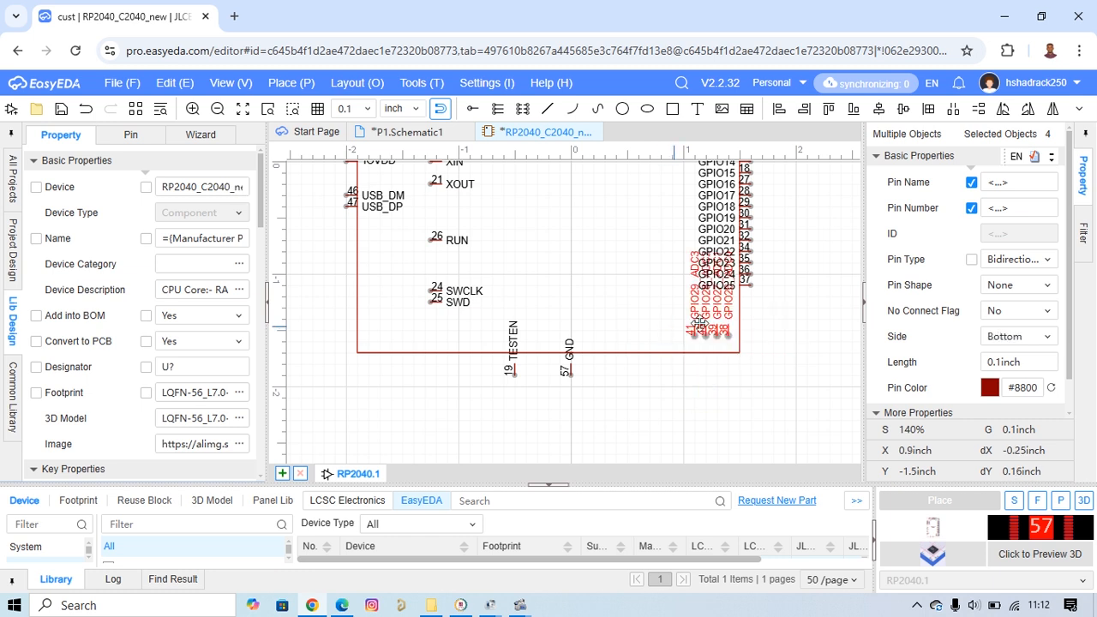
left_click_drag(720, 335, 645, 352)
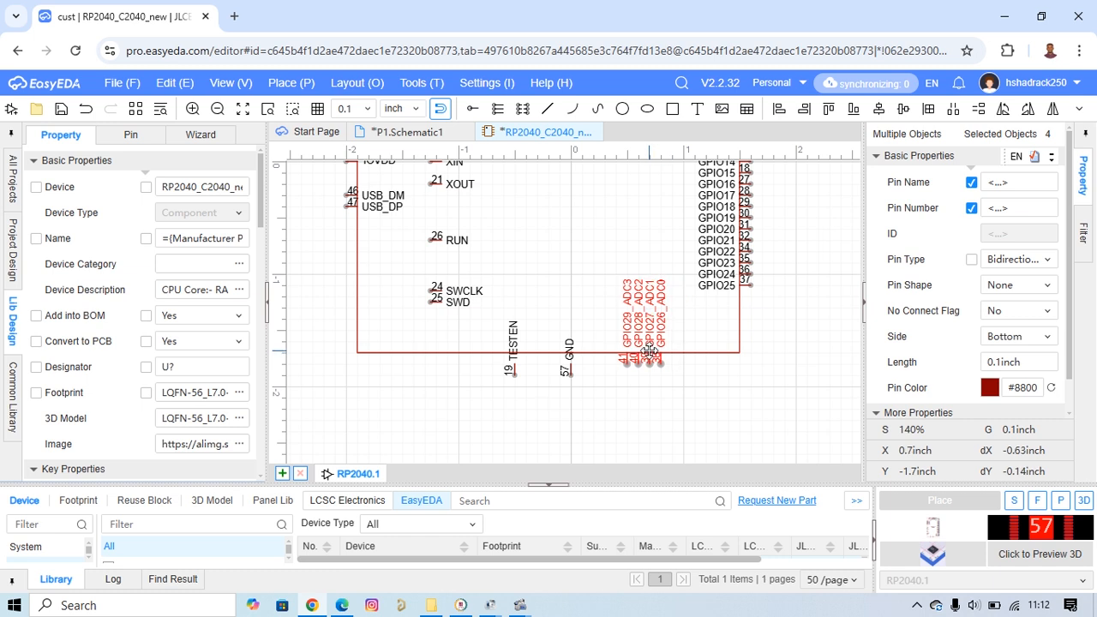
Shift the GND and TESTEN pins up onto the body's bottom edge, and rotate the SWCLK, SWD and RUN pins onto that edge to their left.
left_click_drag(573, 383, 579, 363)
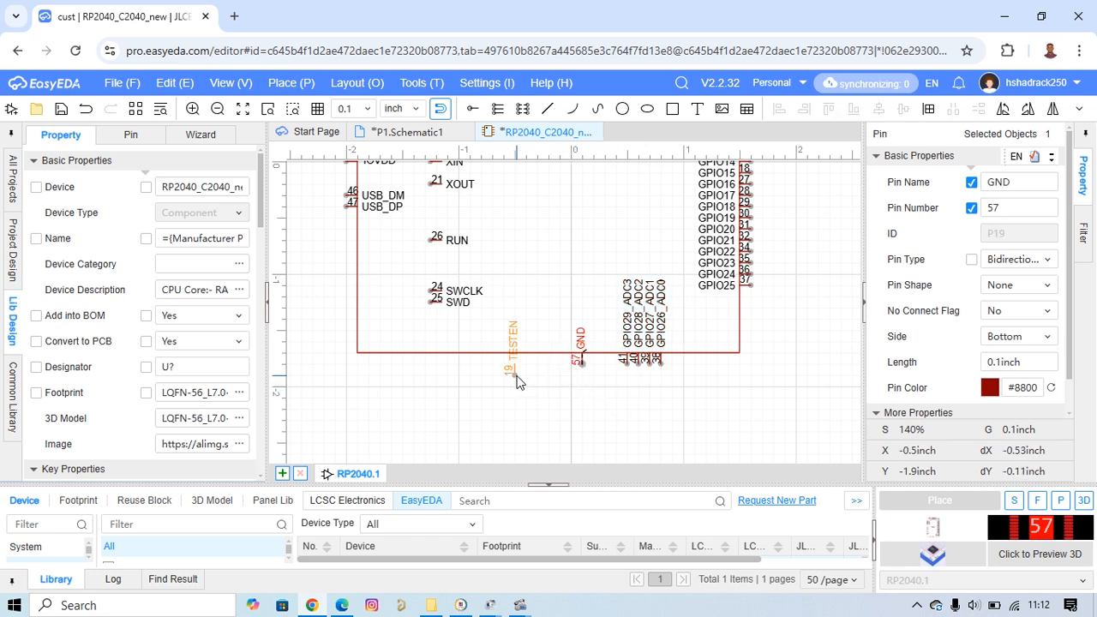
left_click_drag(512, 376, 559, 363)
left_click_drag(415, 275, 453, 331)
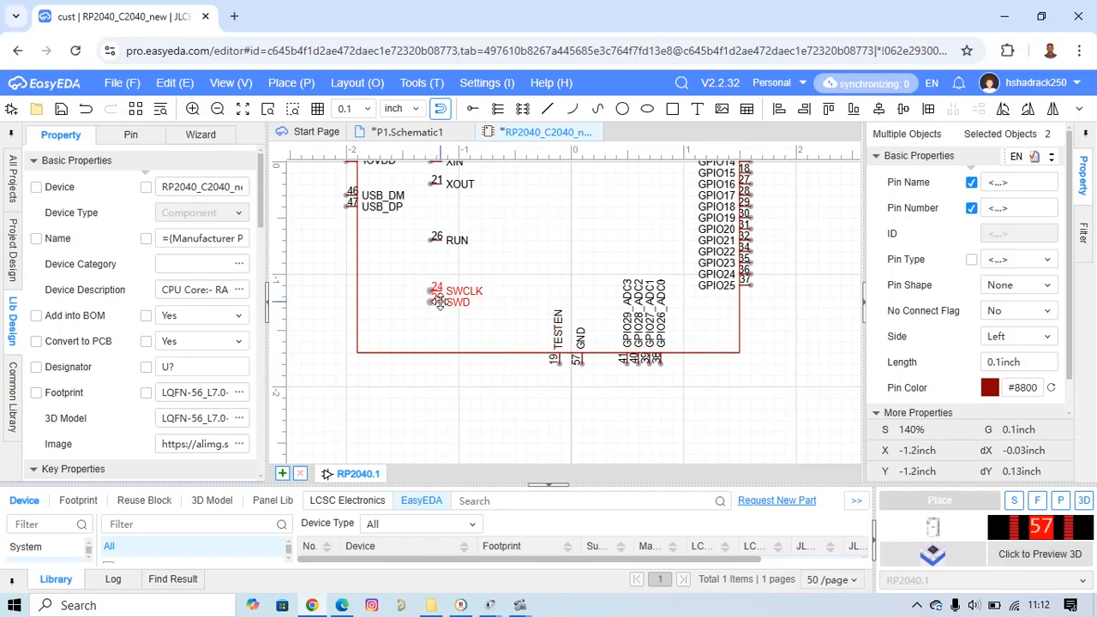
key("space")
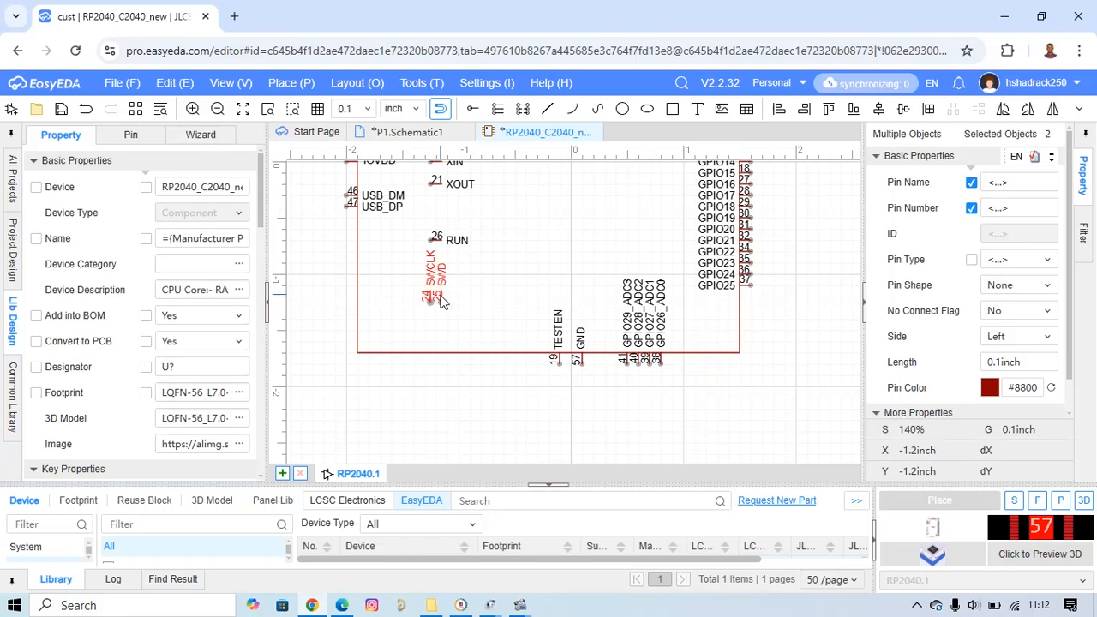
left_click_drag(441, 307, 434, 351)
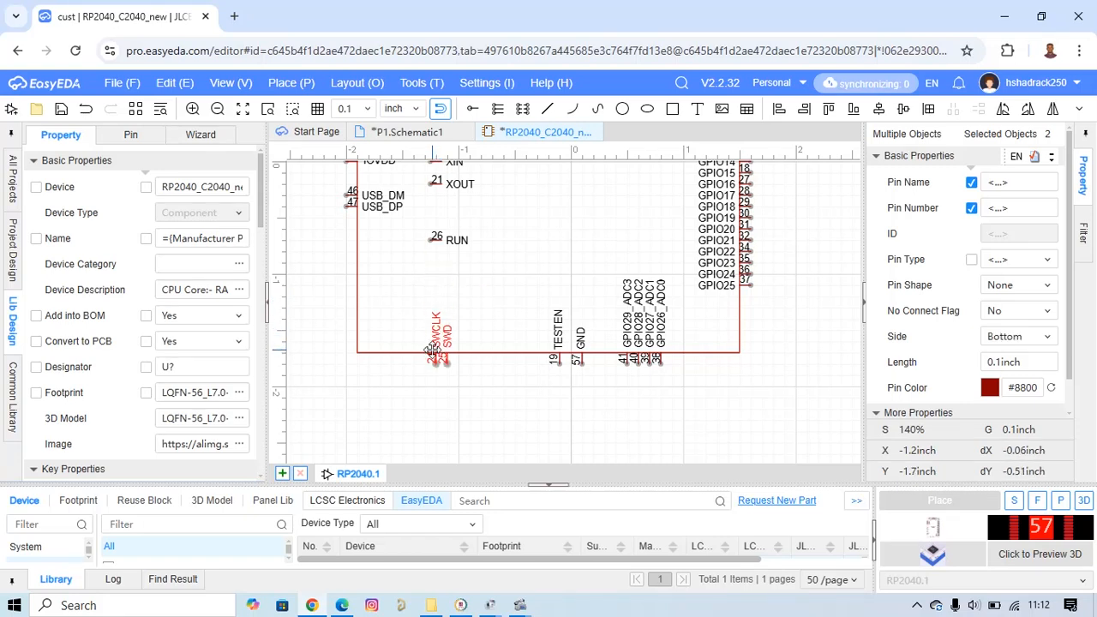
left_click_drag(432, 238, 480, 364)
key("space")
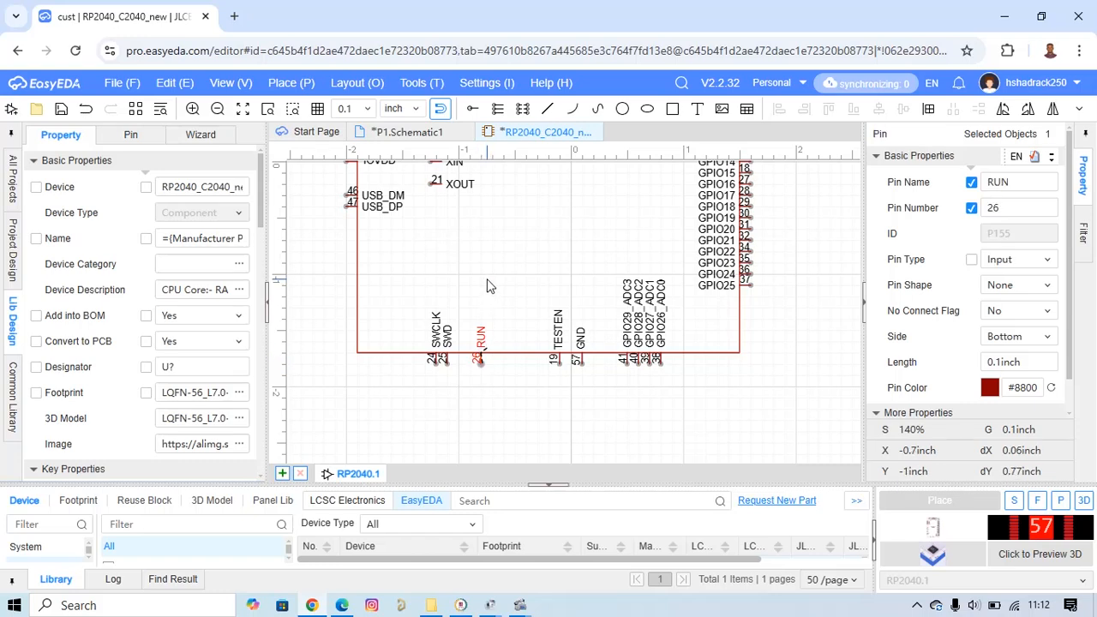
Move the XIN and XOUT pins onto the body's left edge below the USB_DM and USB_DP pins.
scroll(484, 287, "down", 3)
left_click_drag(459, 225, 464, 238)
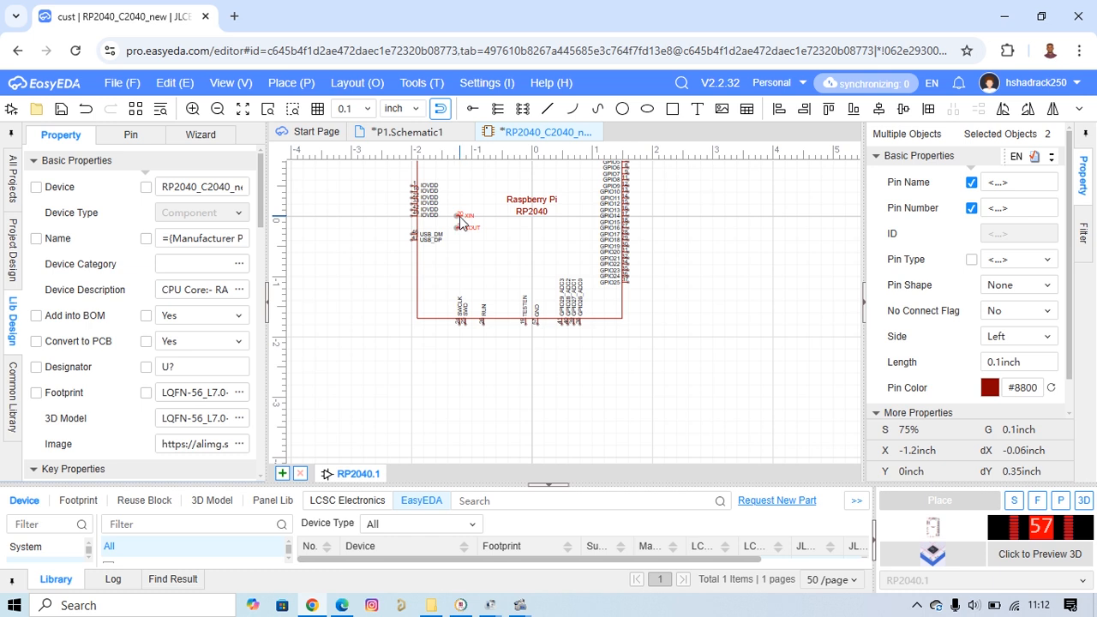
left_click_drag(461, 216, 413, 266)
scroll(410, 267, "up", 4)
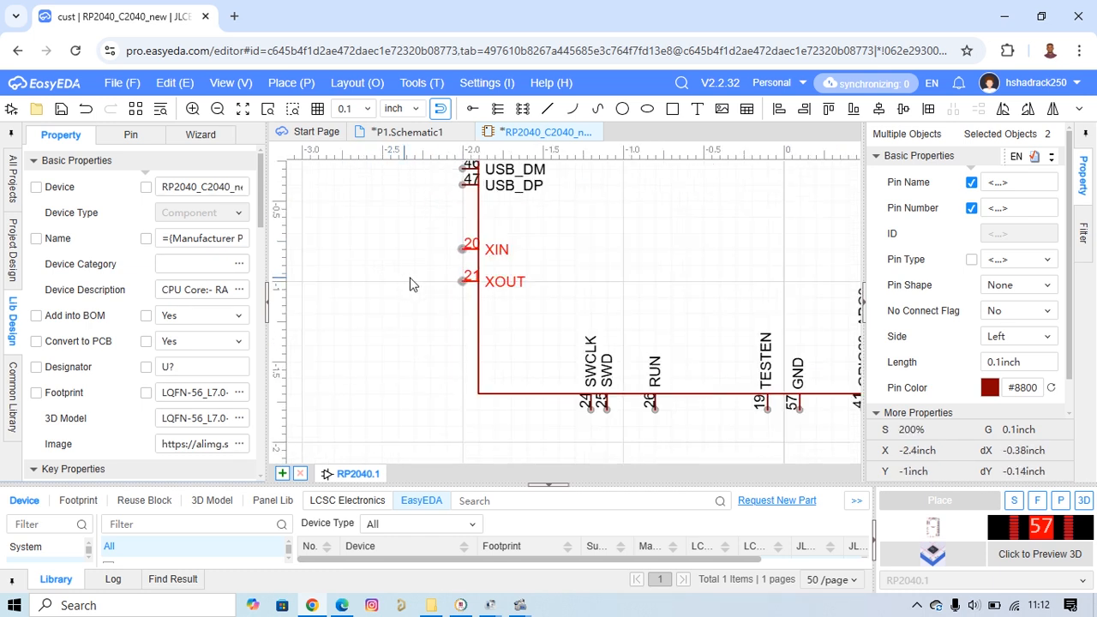
left_click(366, 312)
Rotate the six QSPI pins 180 degrees so their names face inward, and place them on the body's top edge.
scroll(382, 310, "down", 6)
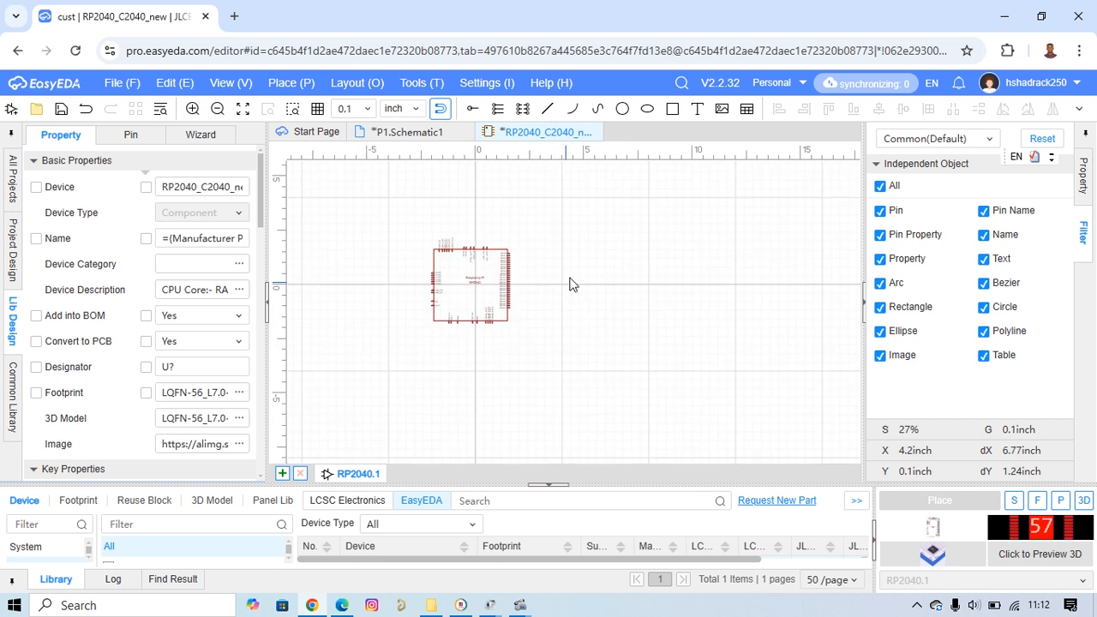
scroll(531, 257, "up", 1)
scroll(532, 257, "up", 2)
right_click_drag(419, 208, 626, 223)
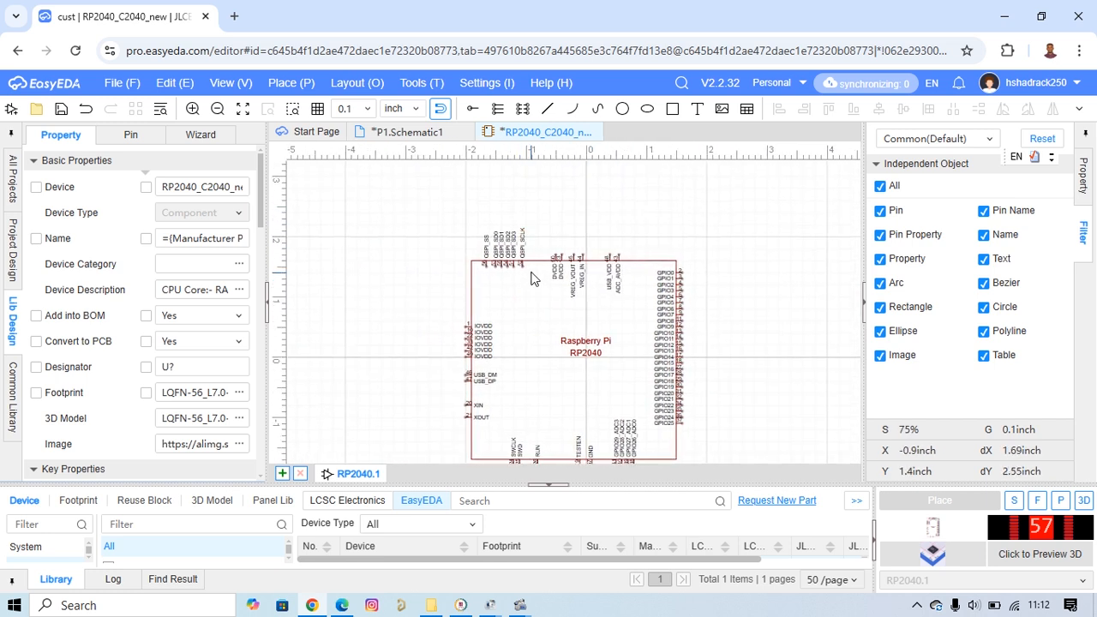
left_click_drag(531, 272, 481, 269)
scroll(531, 253, "up", 2)
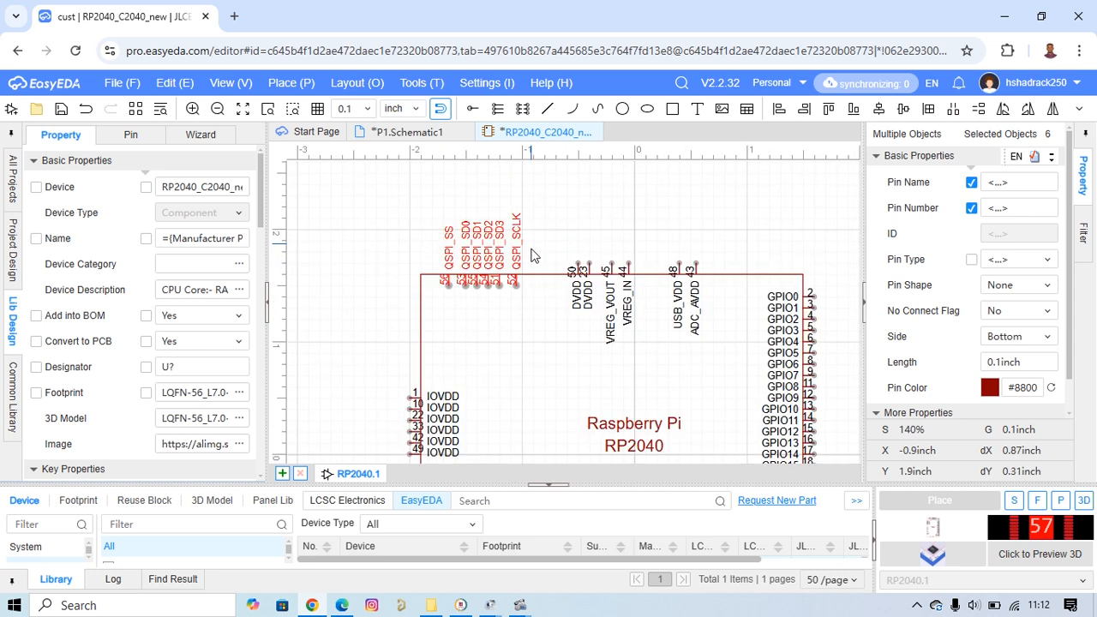
key("space")
key("space")
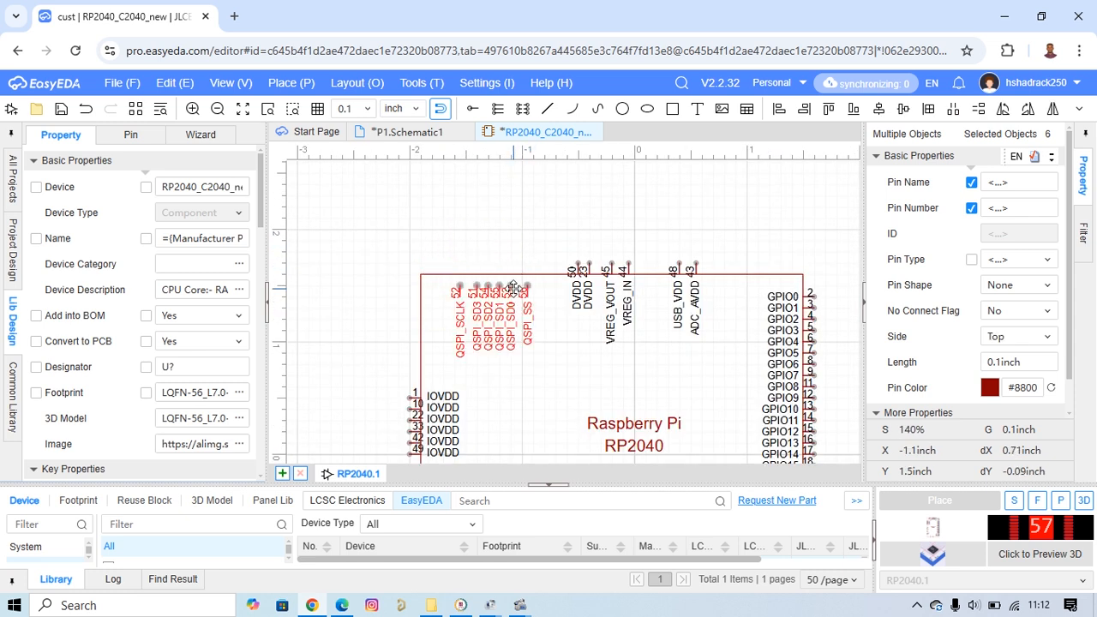
left_click_drag(513, 287, 511, 267)
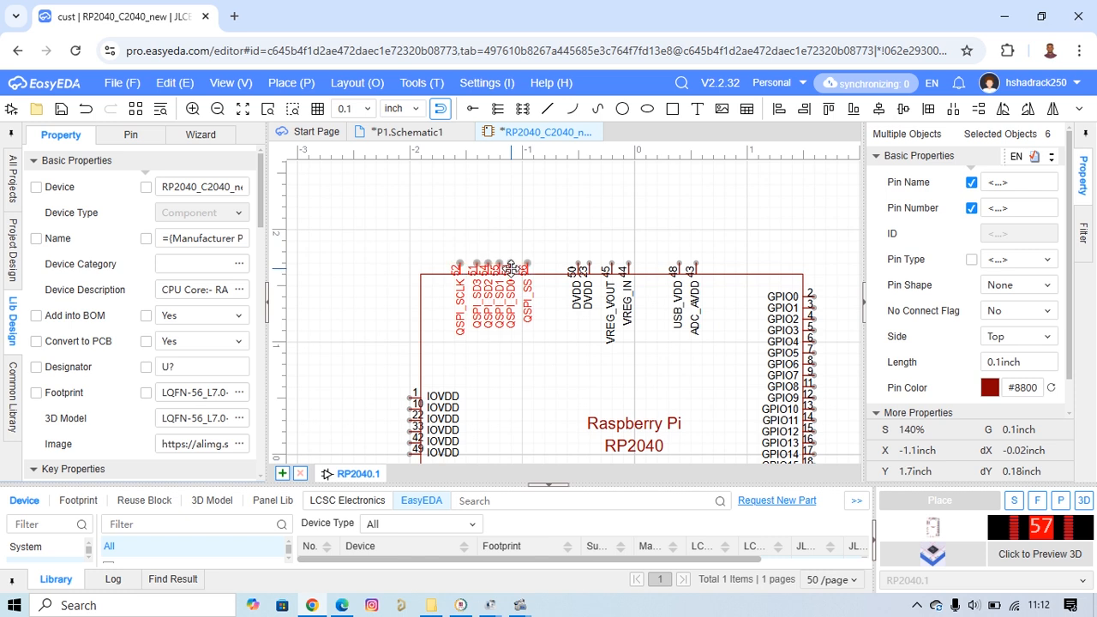
Check the overall pin layout and save the RP2040_C2040_new device.
left_click(585, 209)
scroll(684, 235, "down", 6)
scroll(774, 280, "up", 3)
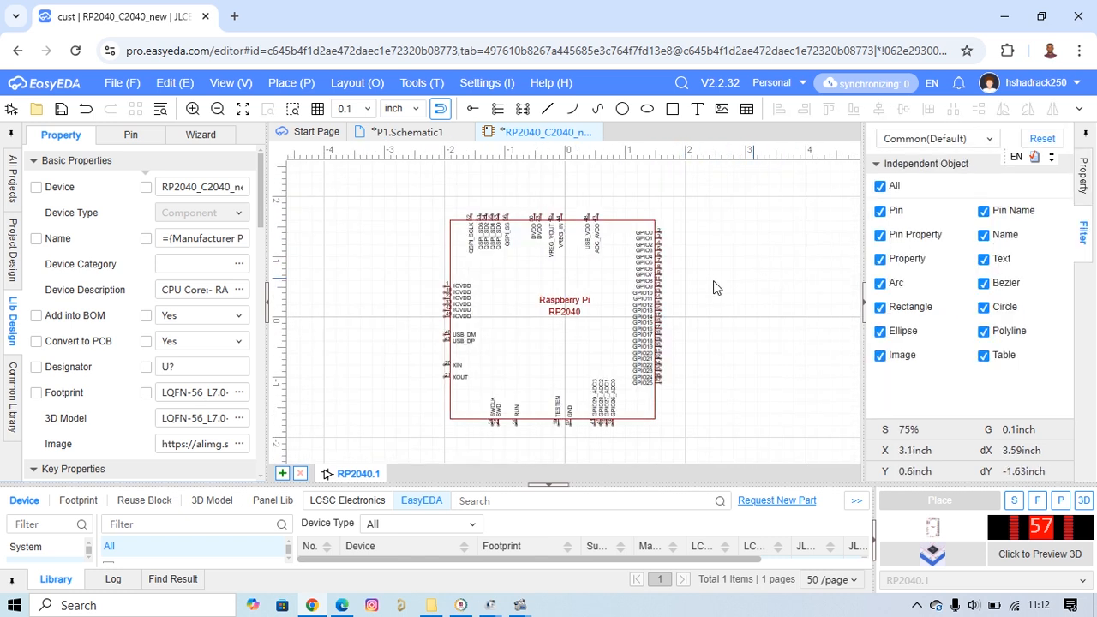
scroll(743, 291, "up", 3)
scroll(746, 289, "down", 3)
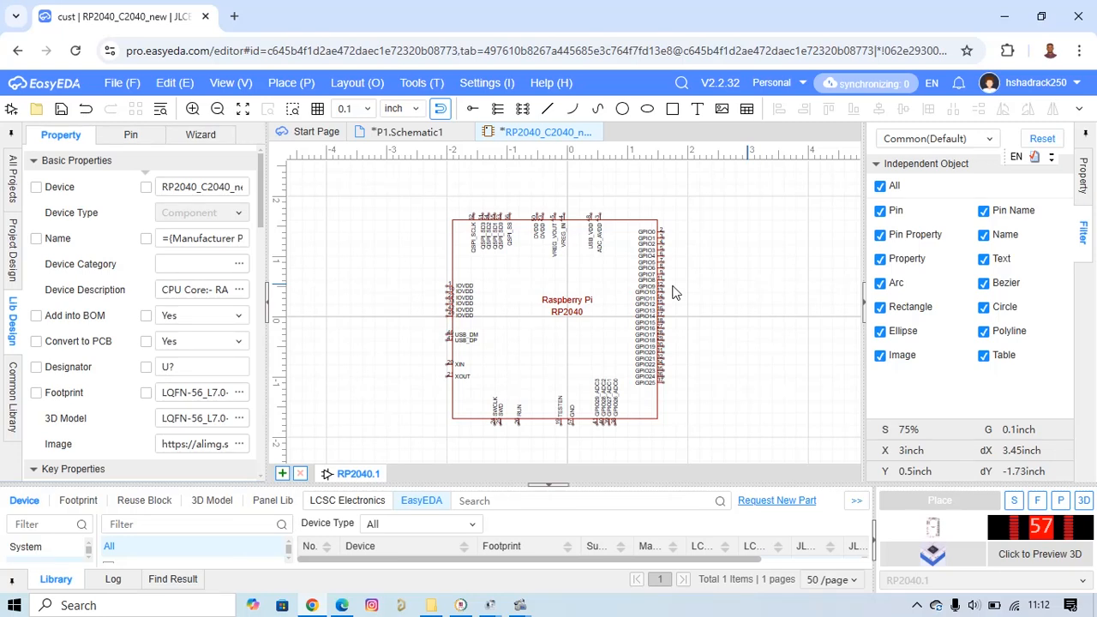
left_click(60, 109)
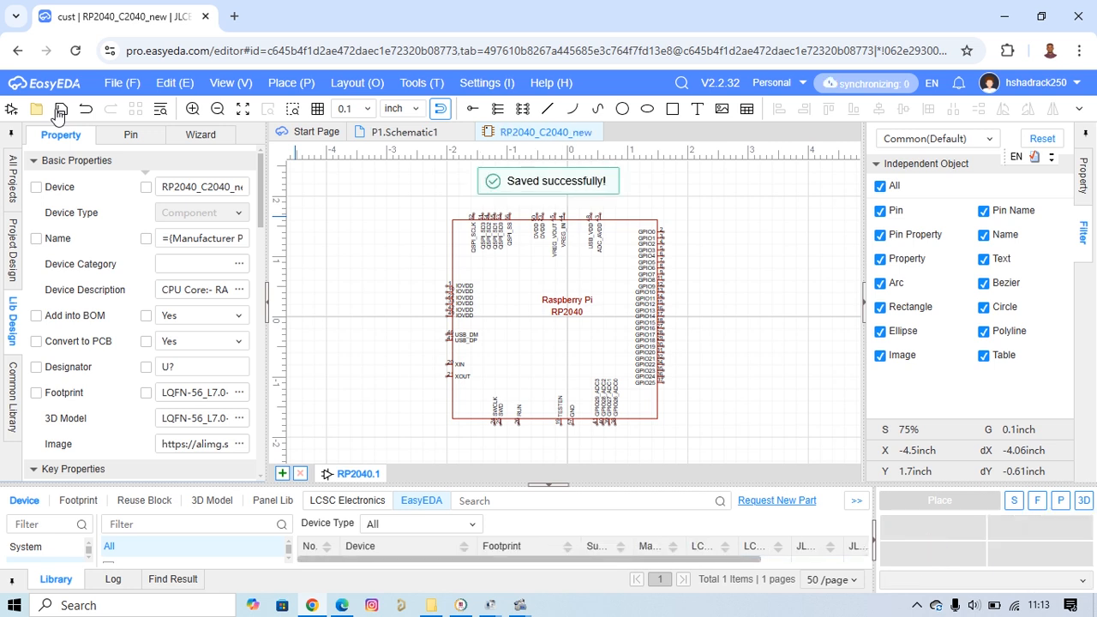
Switch to the P1 schematic page and delete the old RP2040 component.
left_click(405, 134)
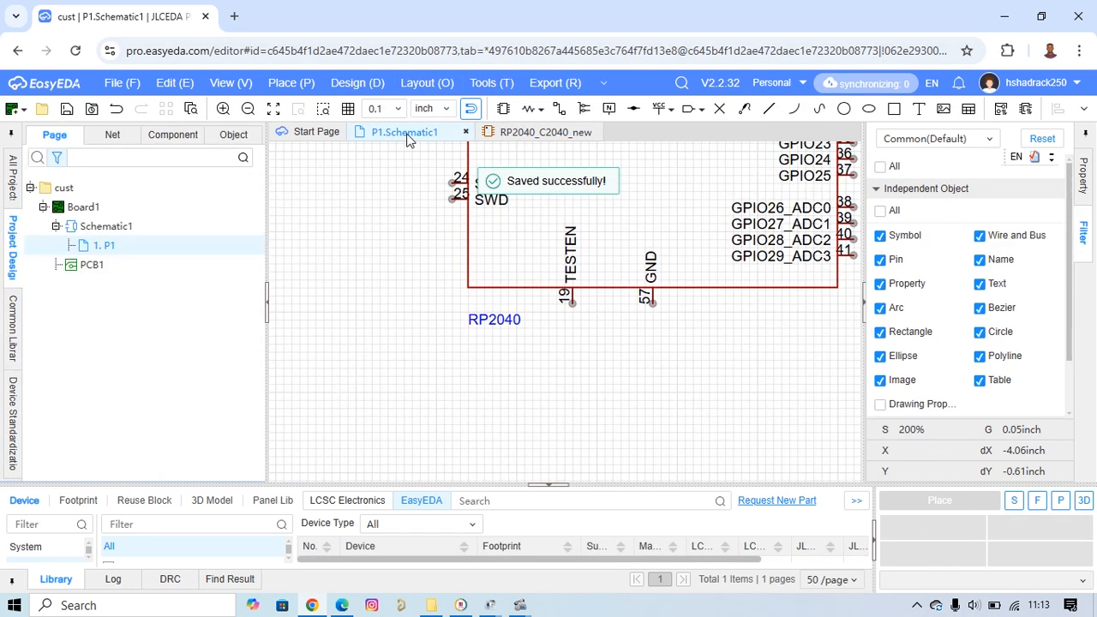
scroll(697, 343, "down", 6)
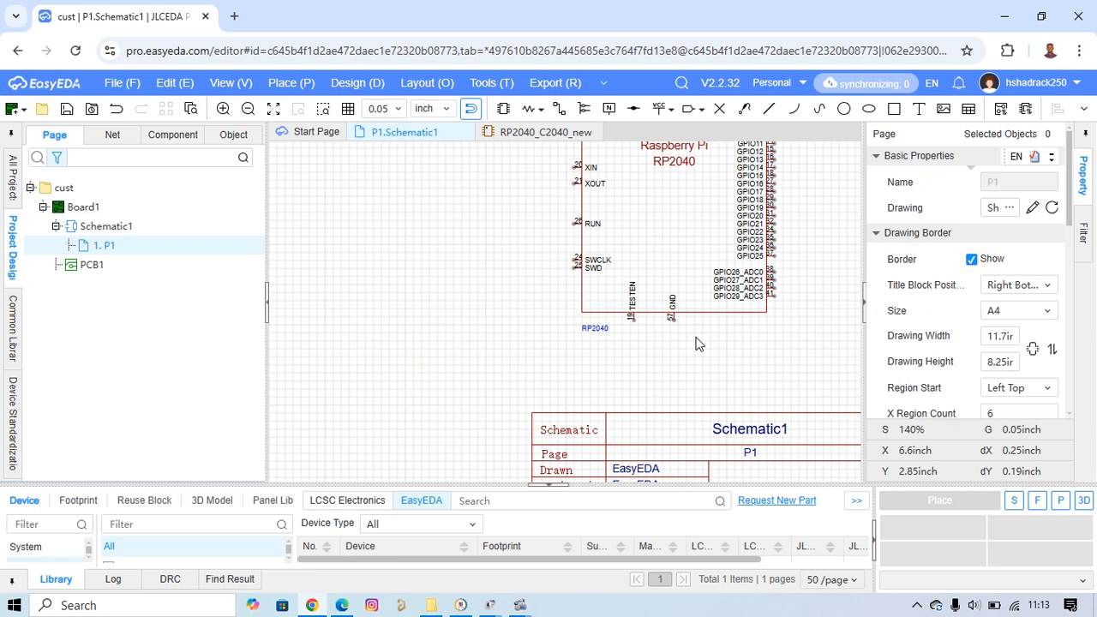
left_click(675, 267)
key("Delete")
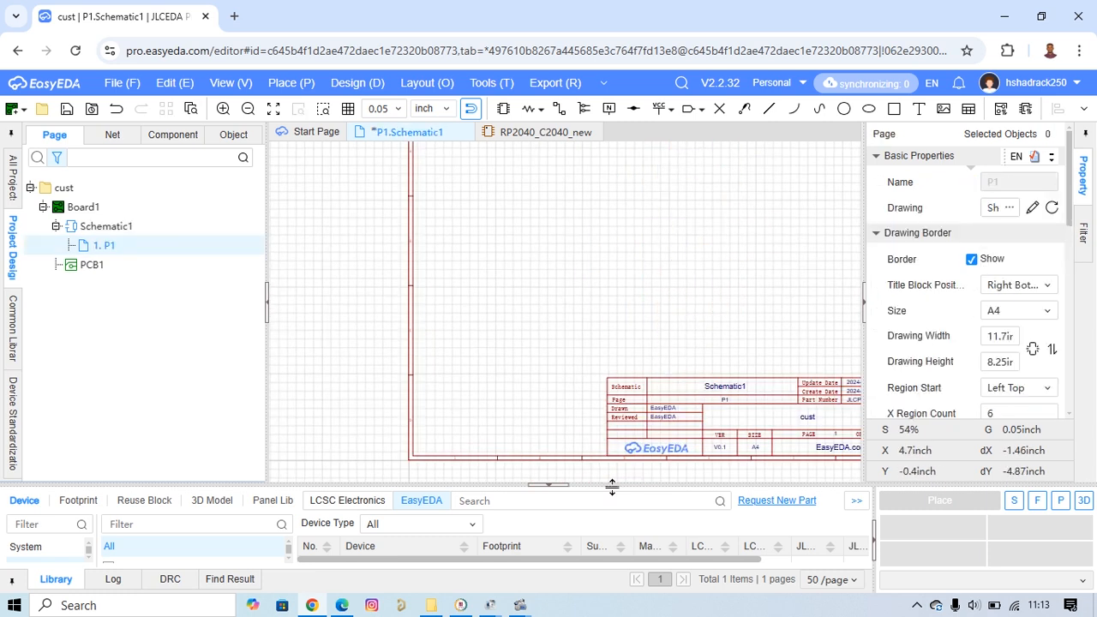
Place one RP2040_C2040_new from the personal library on the schematic page and inspect the placed symbol.
left_click_drag(628, 485, 632, 294)
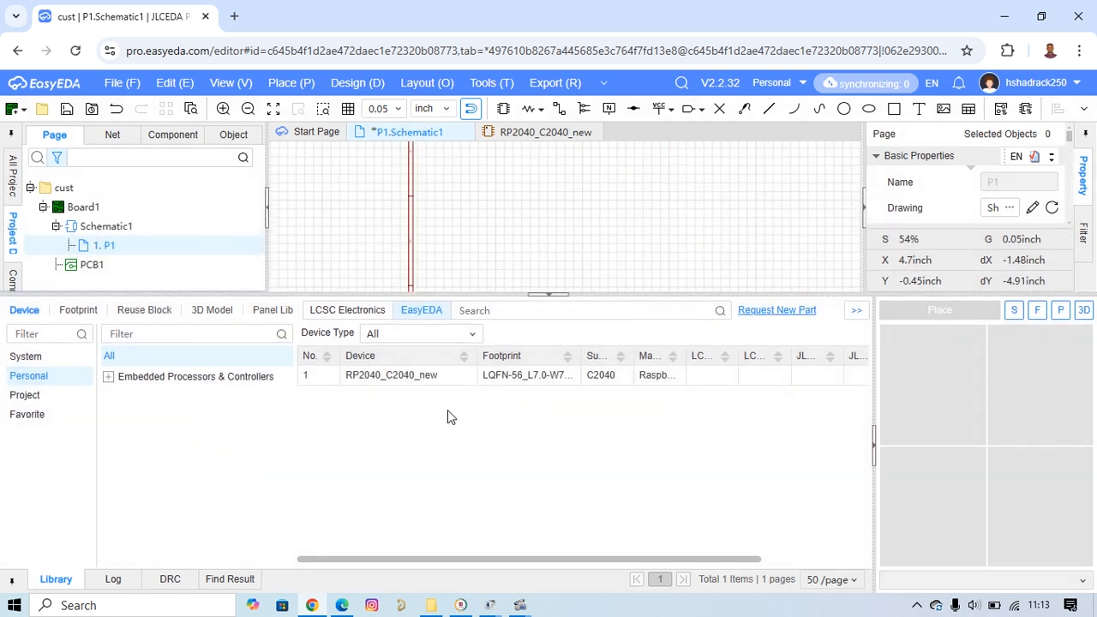
left_click(426, 381)
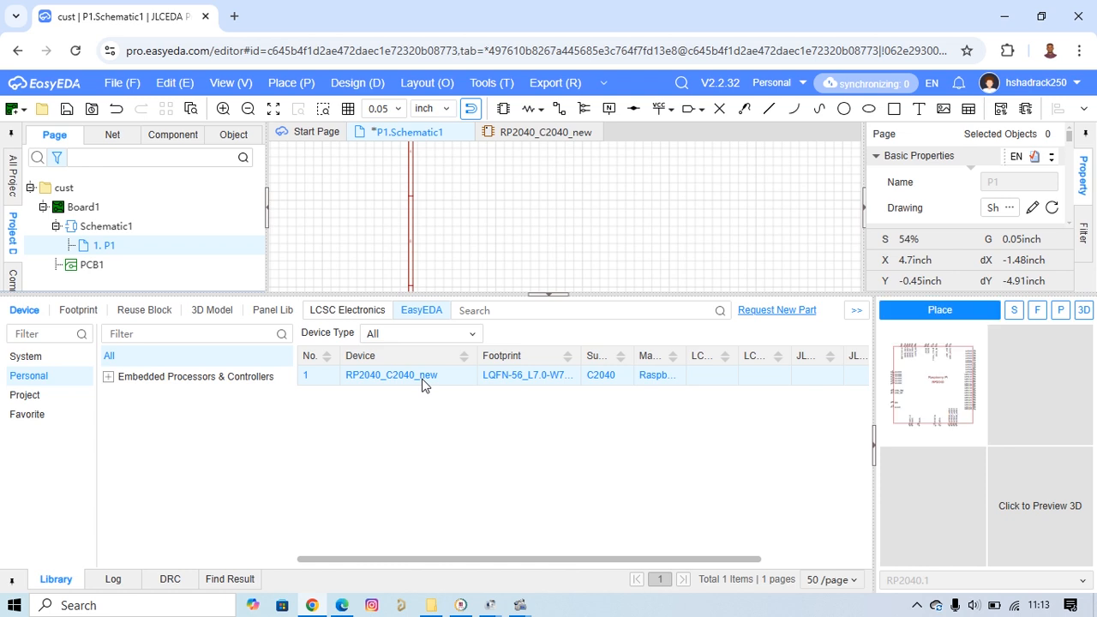
left_click(955, 310)
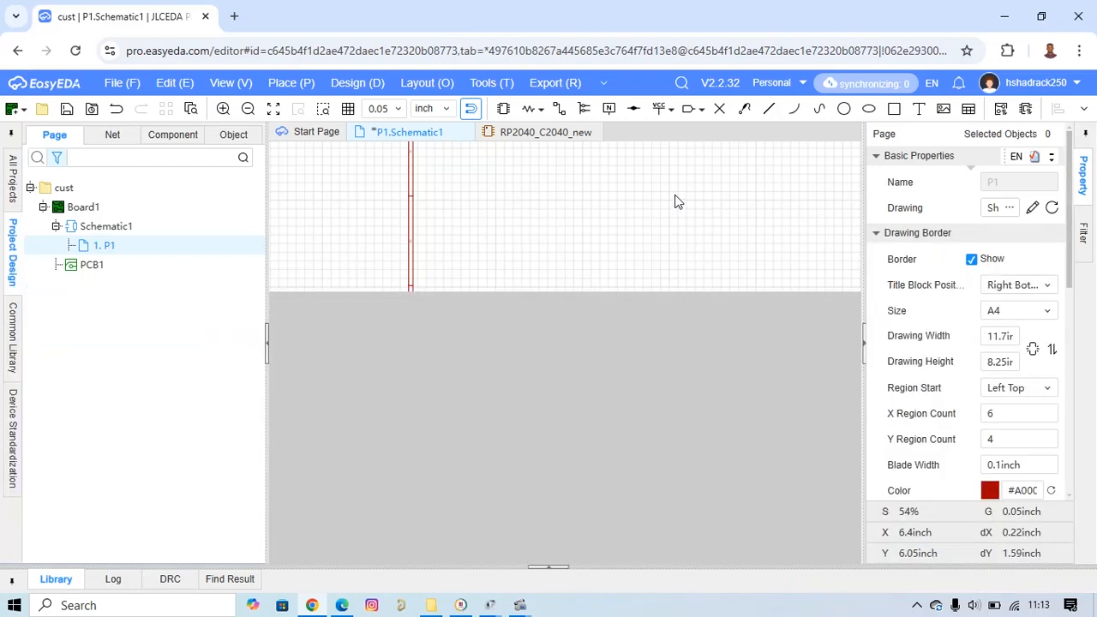
left_click(688, 227)
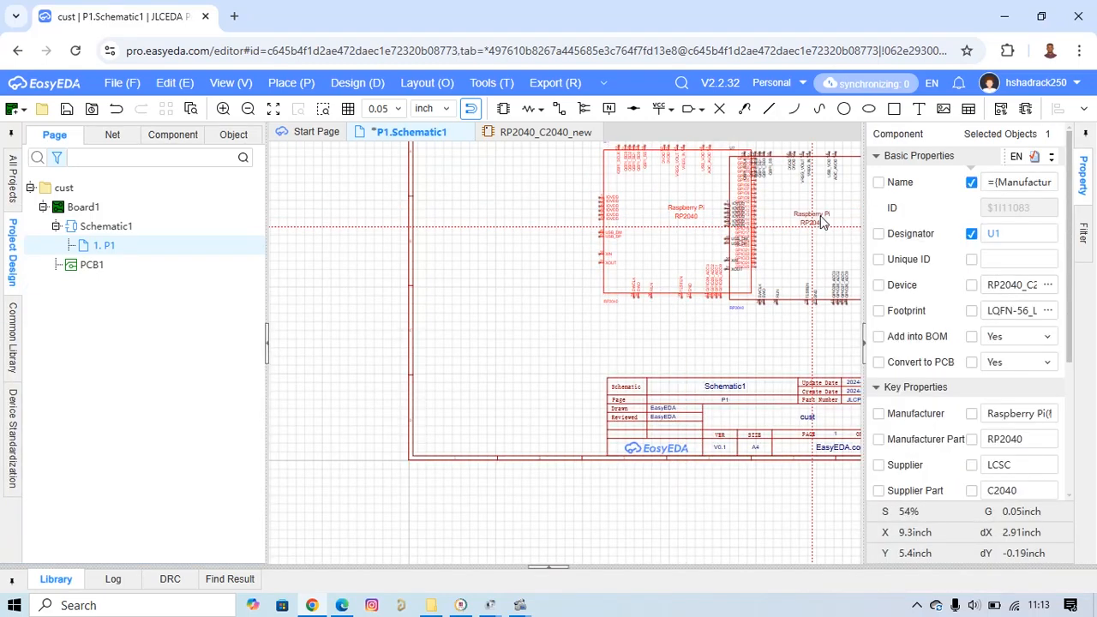
key("Escape")
scroll(780, 225, "up", 3)
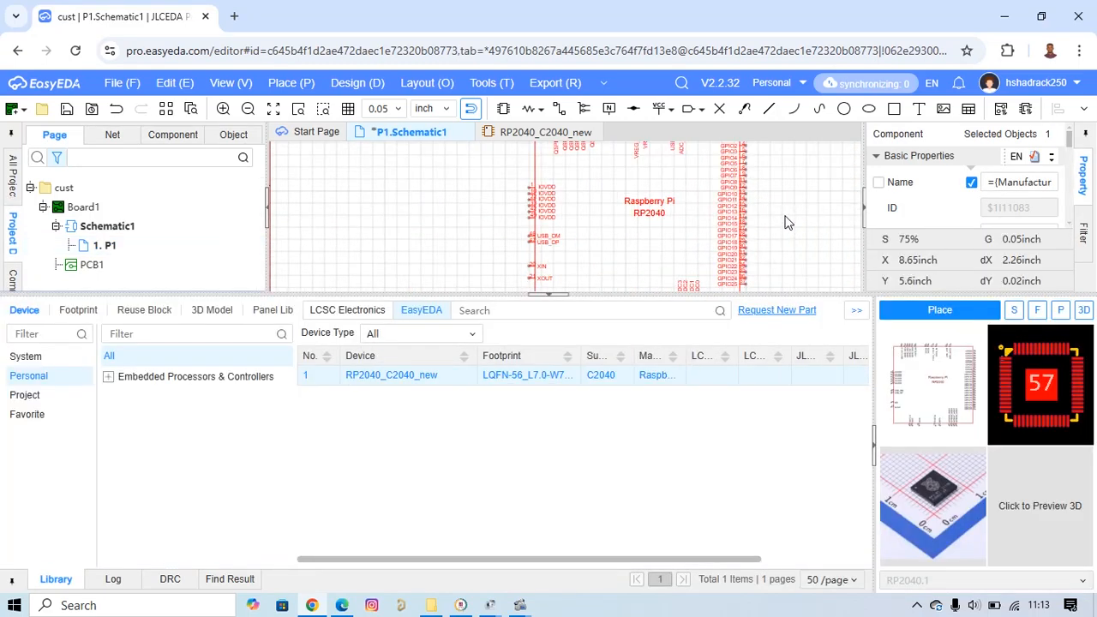
left_click_drag(792, 294, 784, 508)
scroll(768, 255, "up", 2)
right_click_drag(750, 215, 772, 306)
scroll(773, 311, "down", 1)
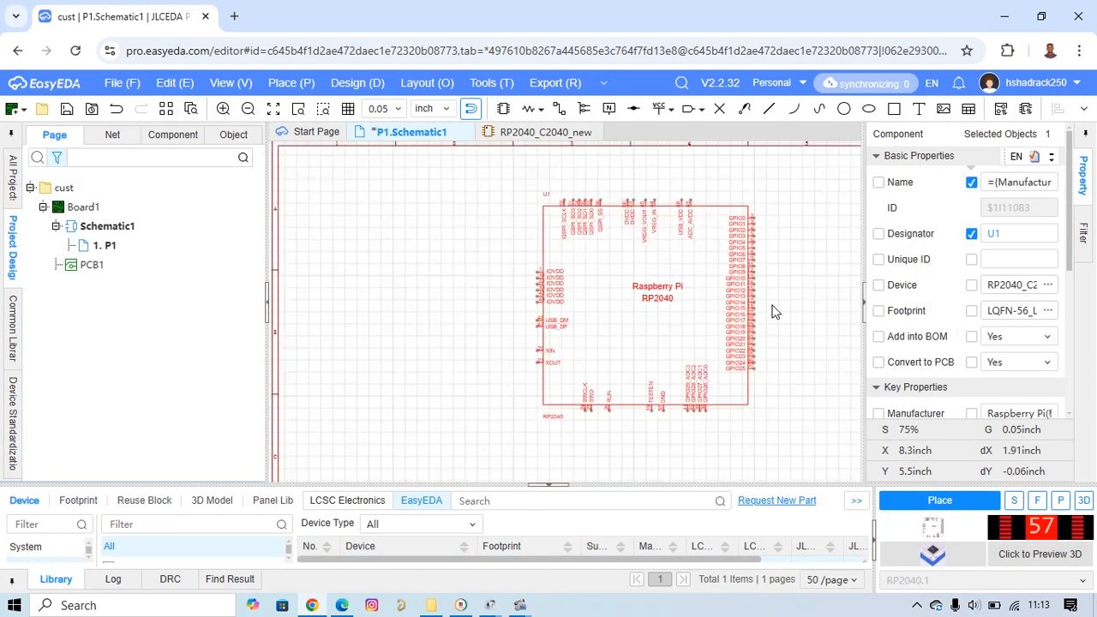
scroll(774, 288, "down", 1)
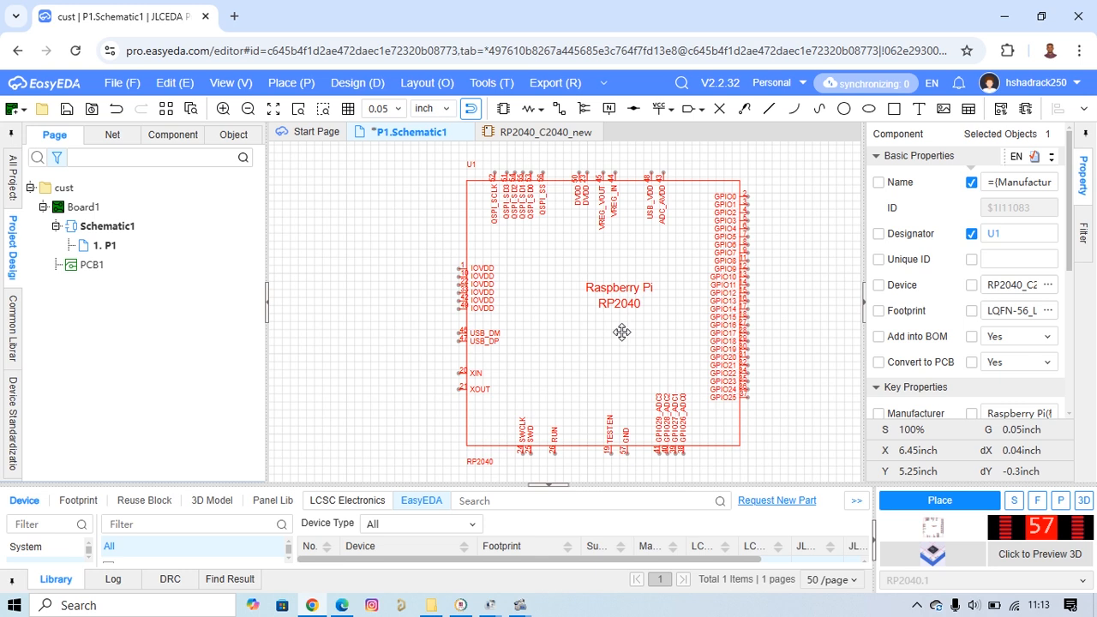
Return to the RP2040_C2040_new symbol and delete its rectangular body outline.
left_click(580, 128)
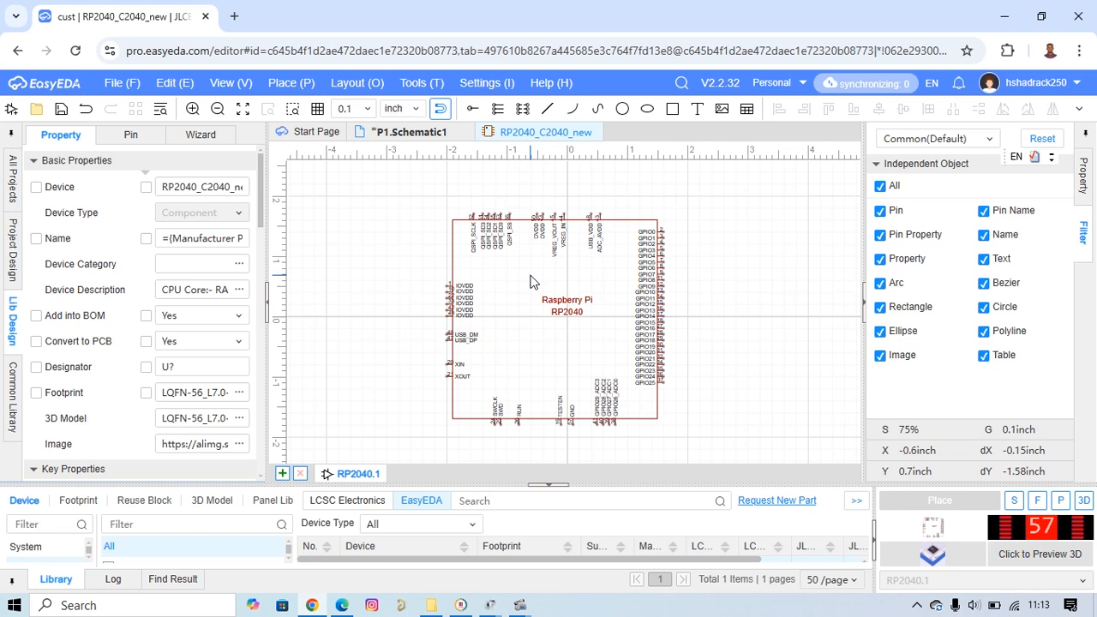
left_click(623, 222)
left_click(622, 230)
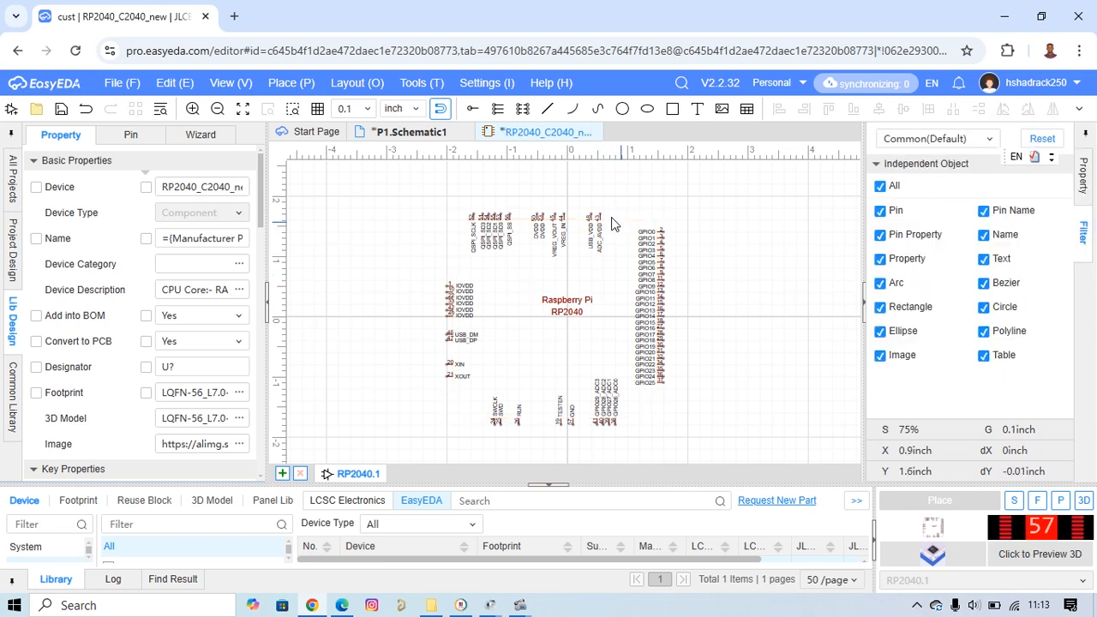
Set the grid size to 0.01 inch and draw a near-vertical line about 3.3 inches long through the IOVDD, USB, XIN and XOUT pins.
left_click(546, 109)
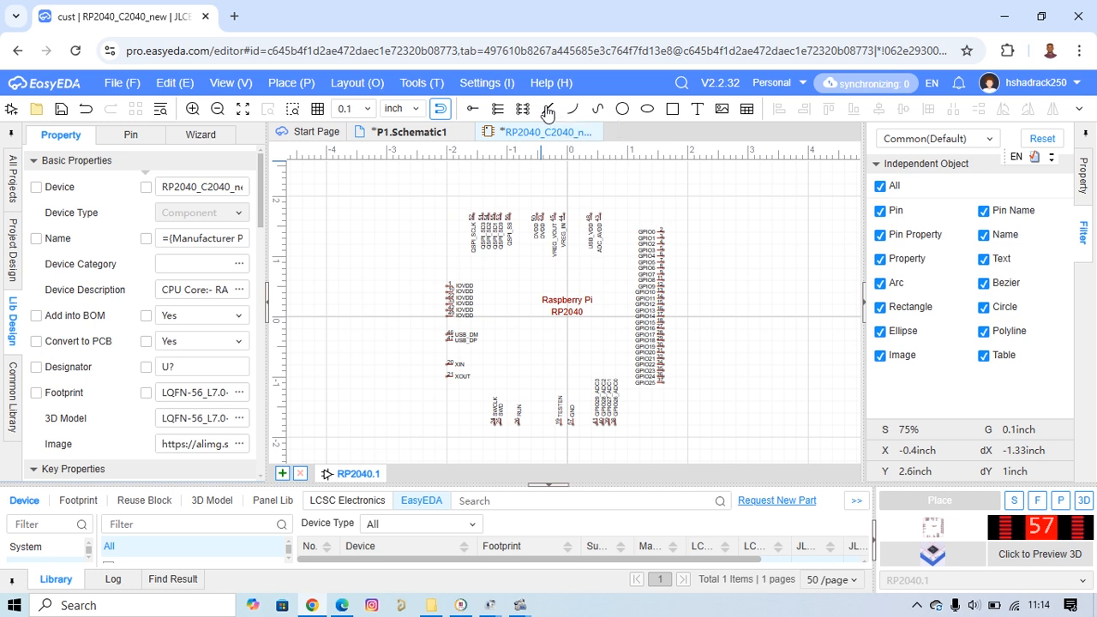
scroll(457, 288, "up", 4)
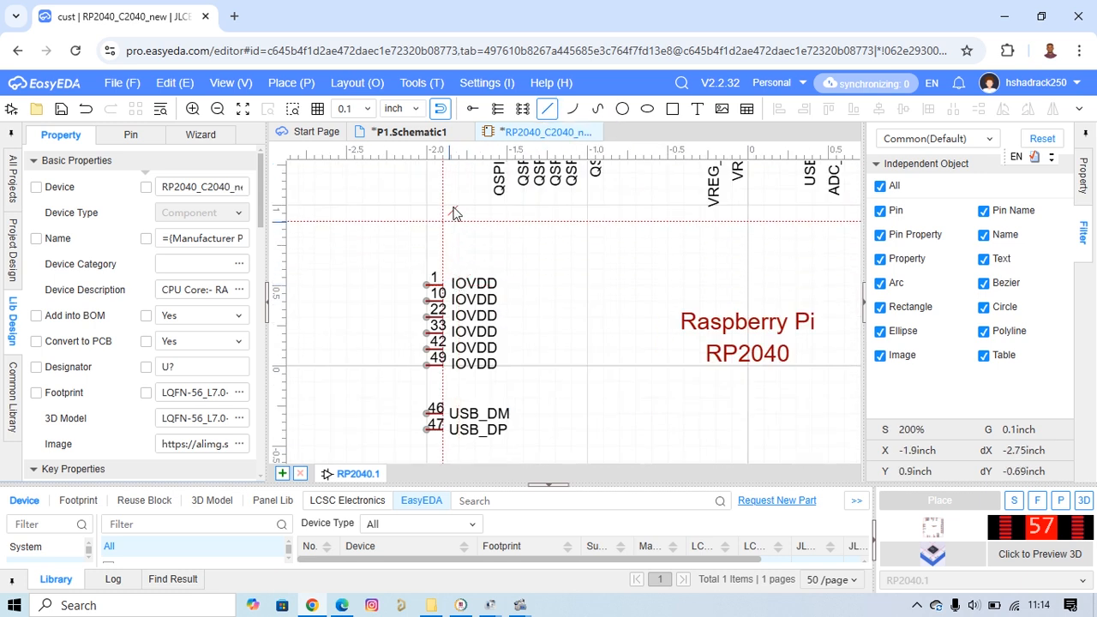
left_click(368, 109)
left_click(356, 189)
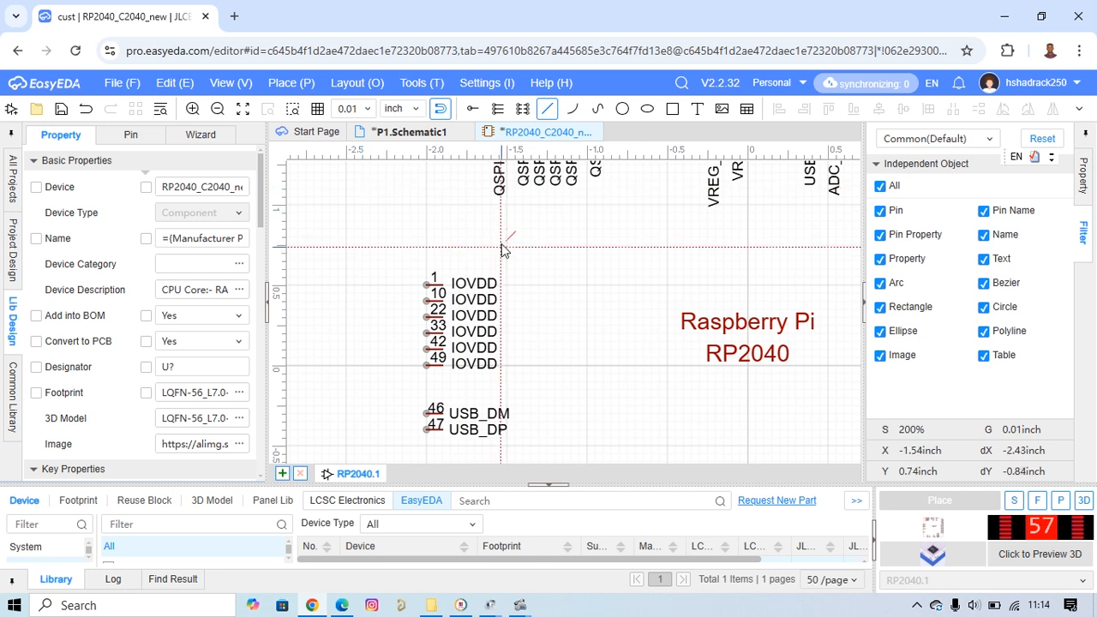
left_click(449, 166)
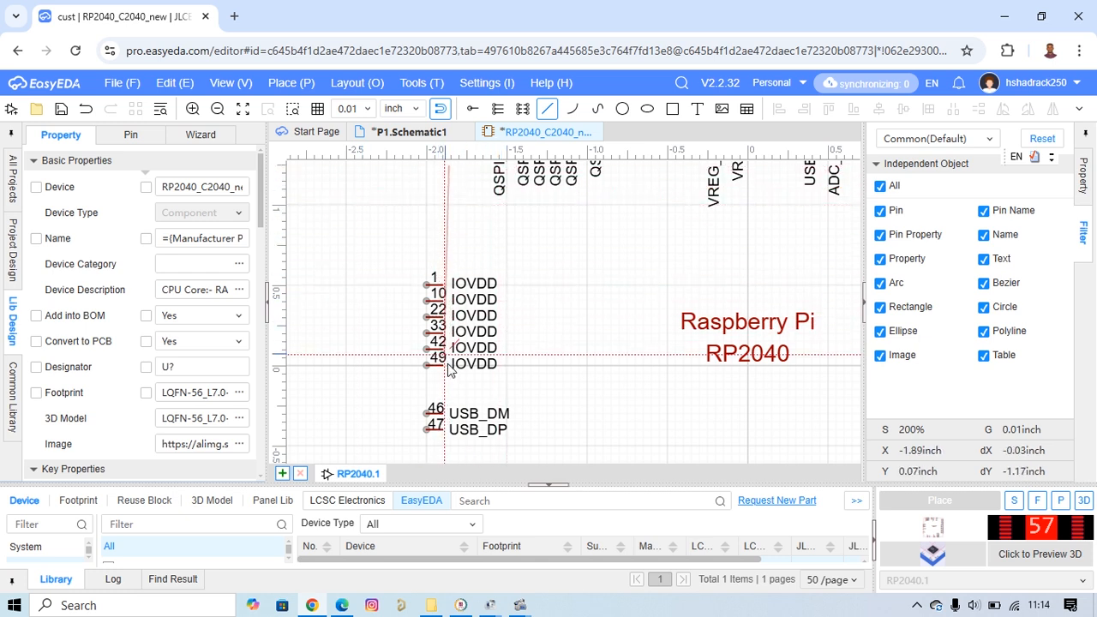
scroll(442, 442, "down", 2)
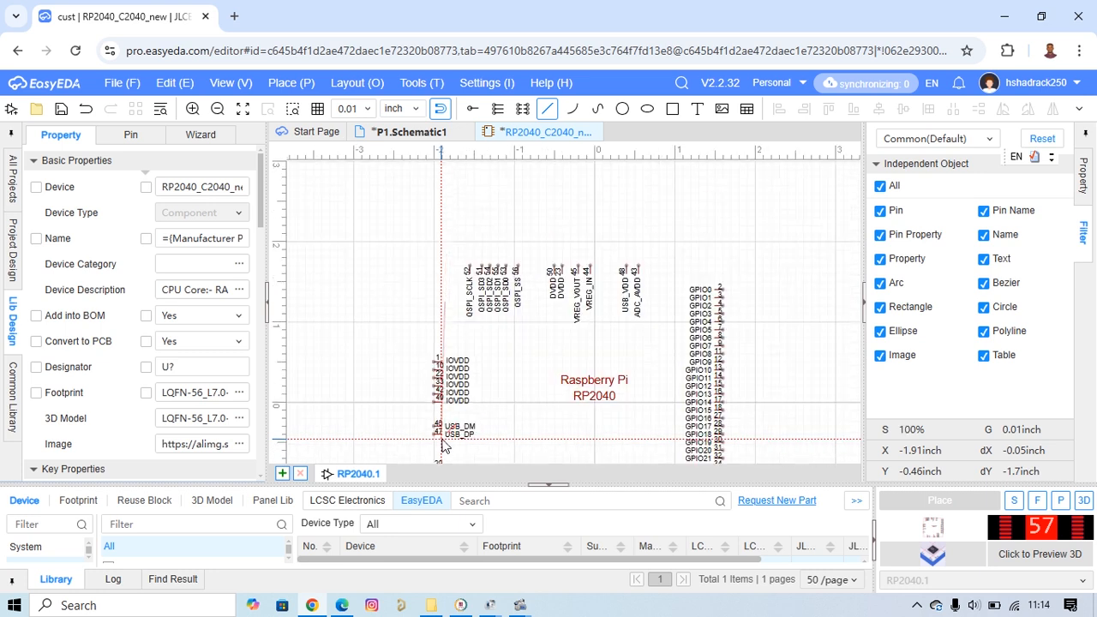
right_click_drag(444, 415, 472, 209)
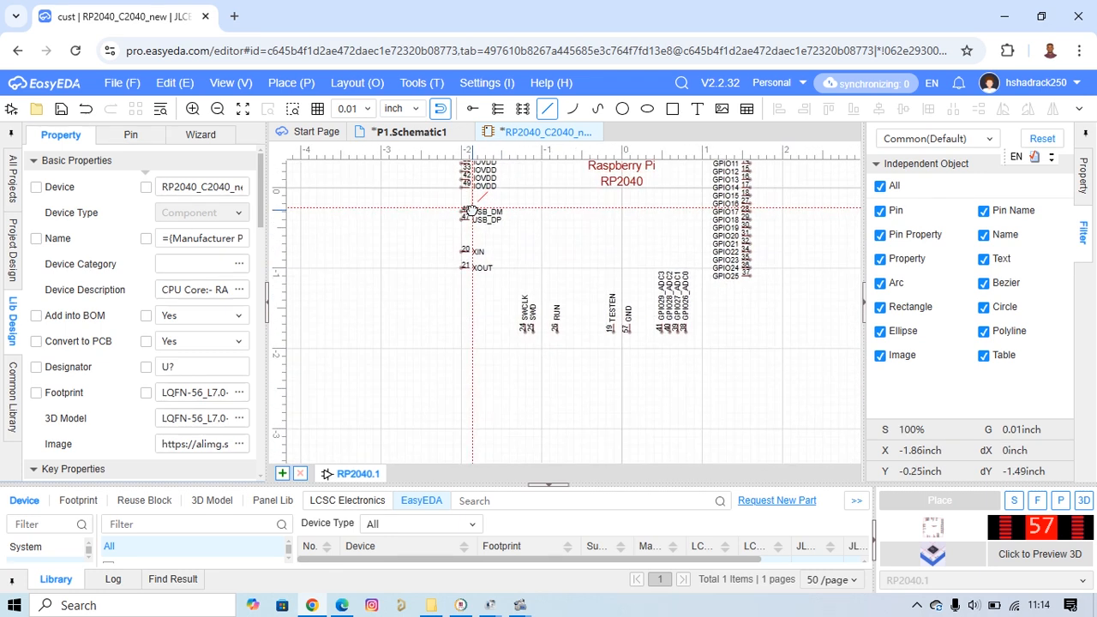
left_click(470, 353)
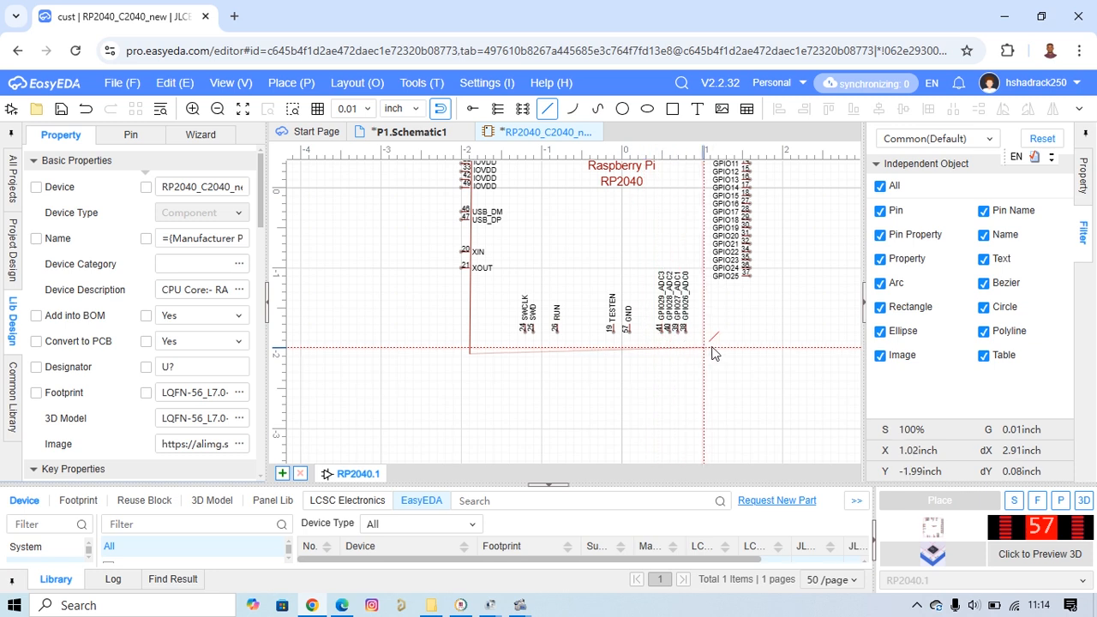
right_click(475, 362)
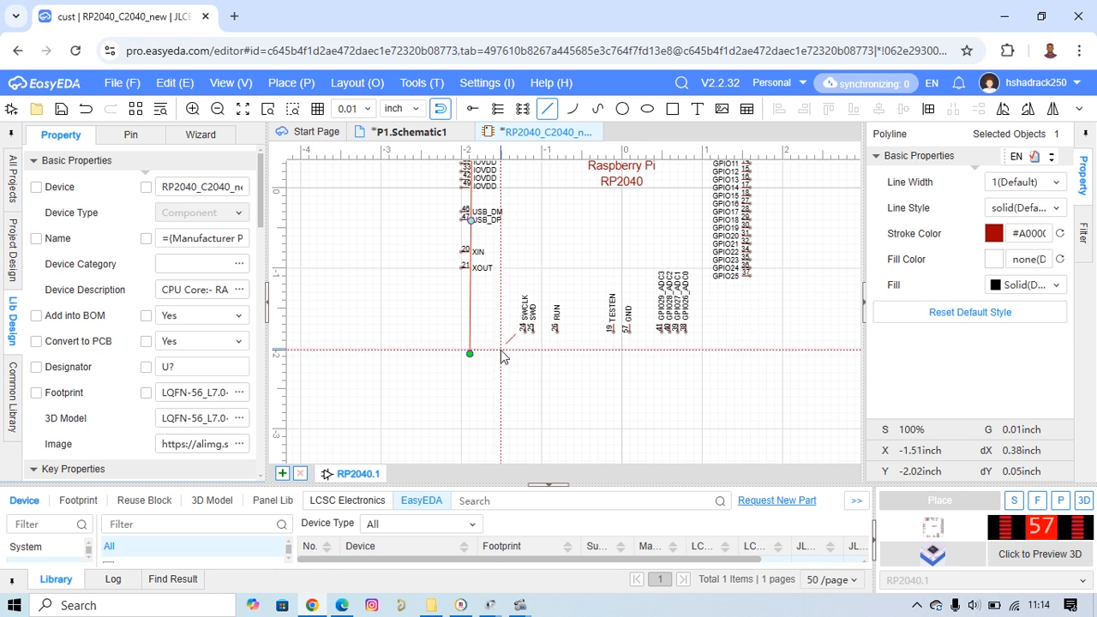
Draw a near-horizontal line about 3 inches long just below the SWCLK-to-GPIO26 pins as the body's lower edge.
left_click(503, 351)
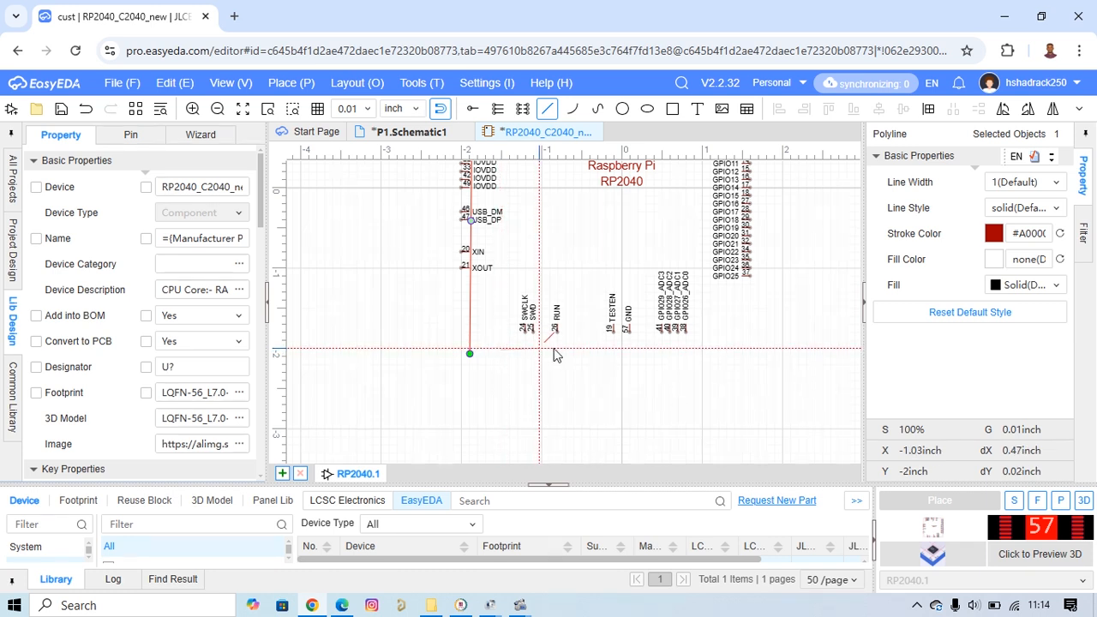
left_click(742, 347)
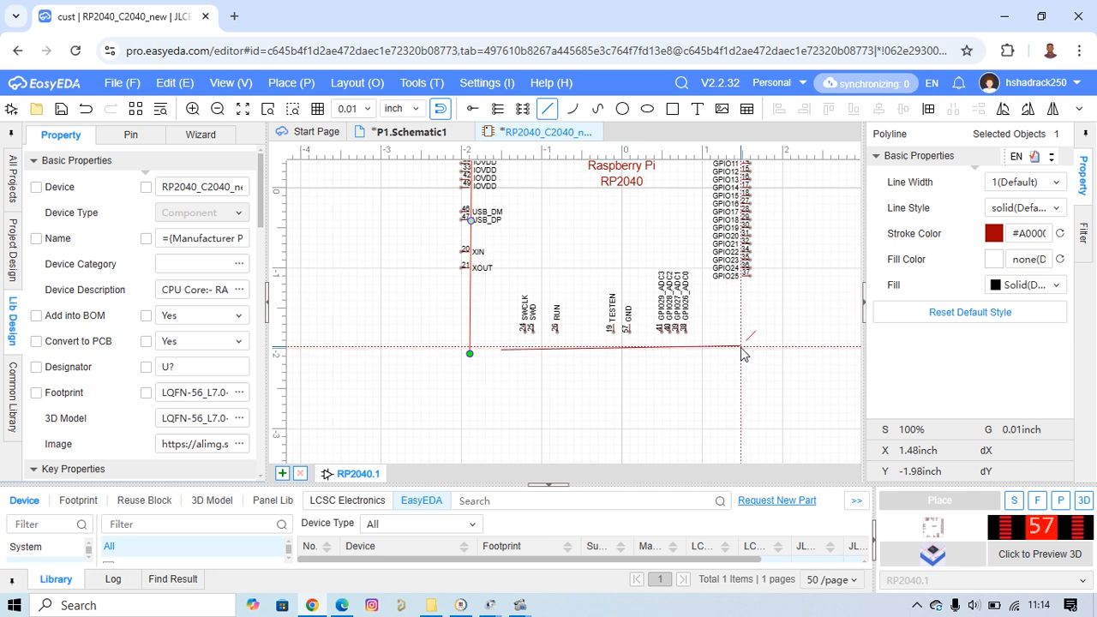
right_click(742, 348)
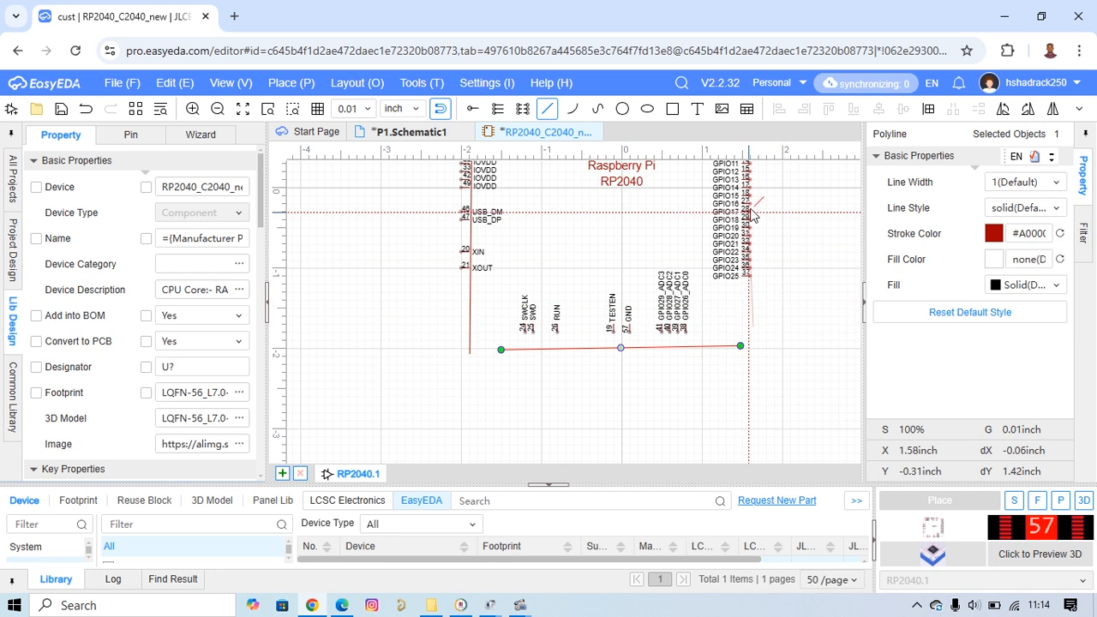
Draw a vertical line about 3.4 inches long along the GPIO0–GPIO25 pins and a horizontal one about 3.1 inches long across the upper pins.
scroll(754, 210, "up", 4)
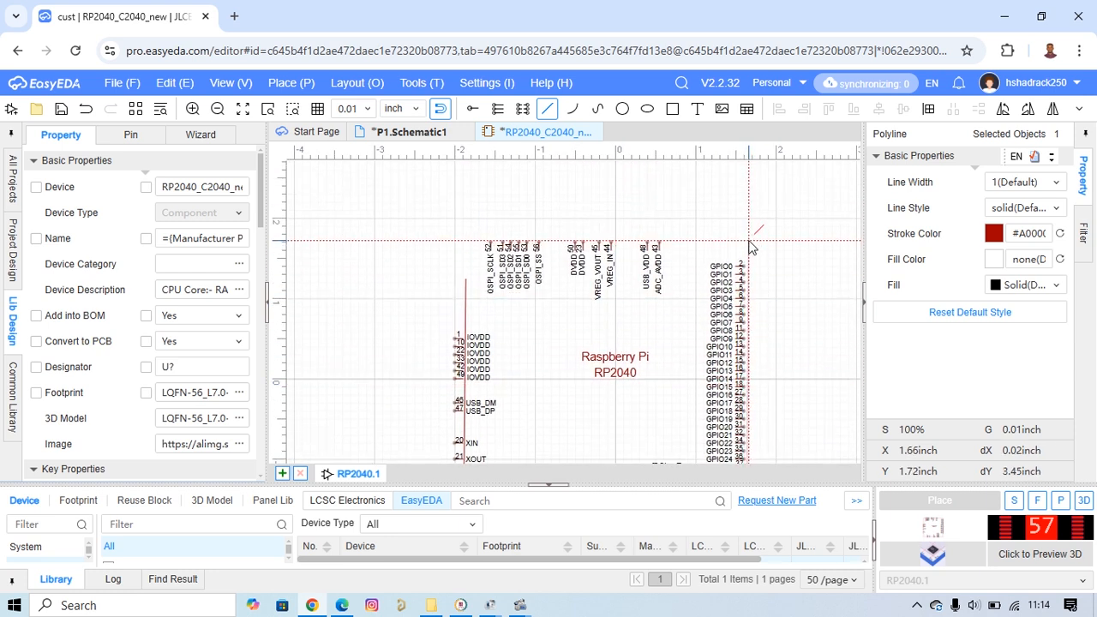
left_click(748, 242)
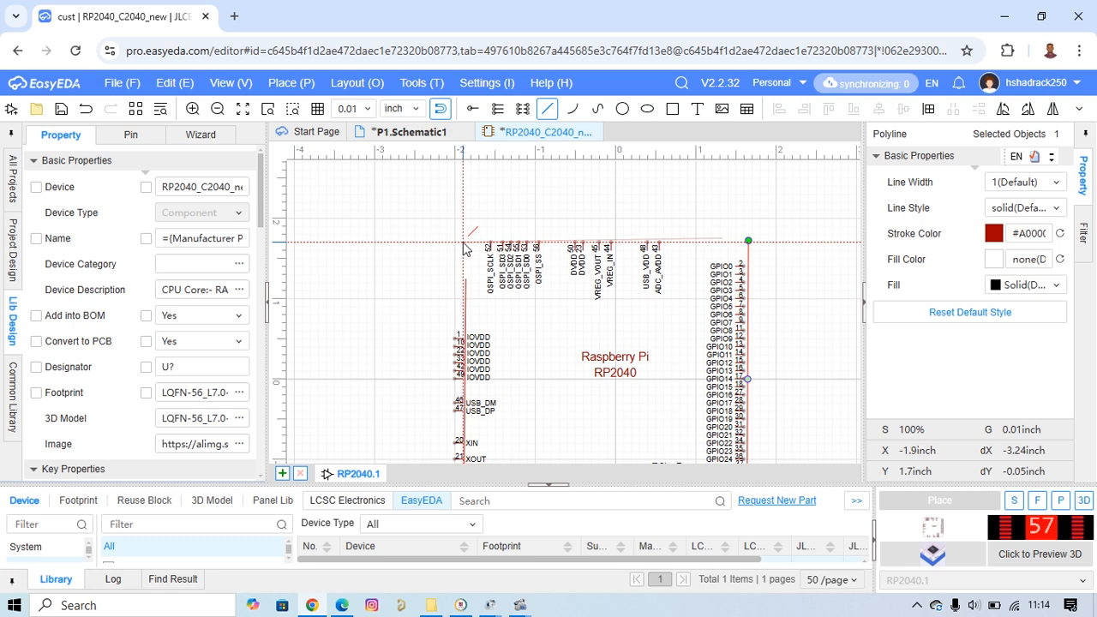
left_click(474, 244)
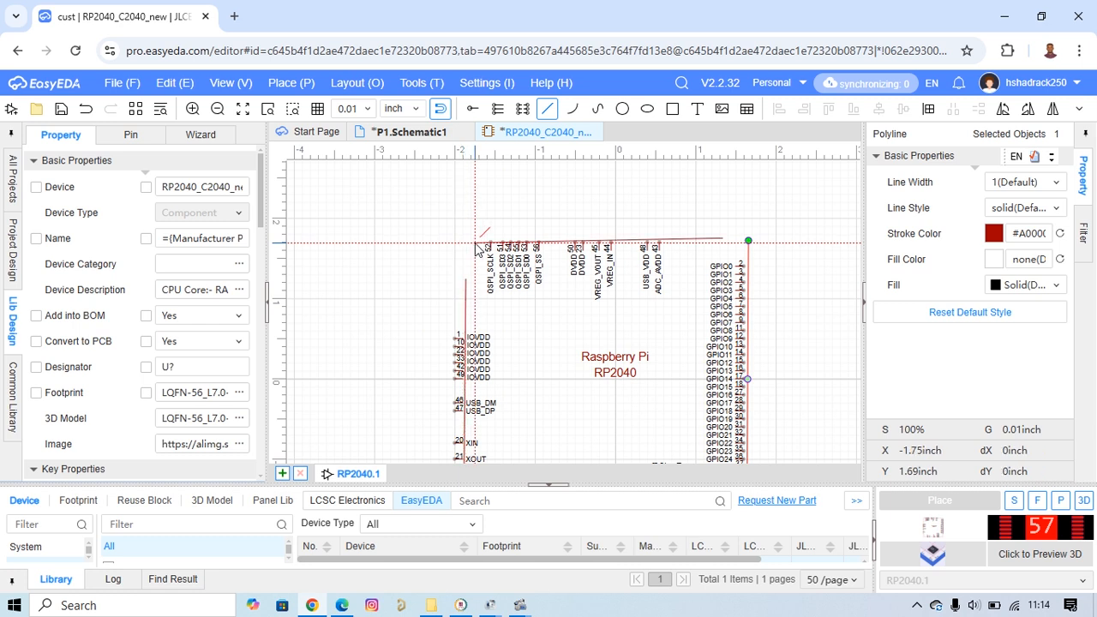
right_click(475, 243)
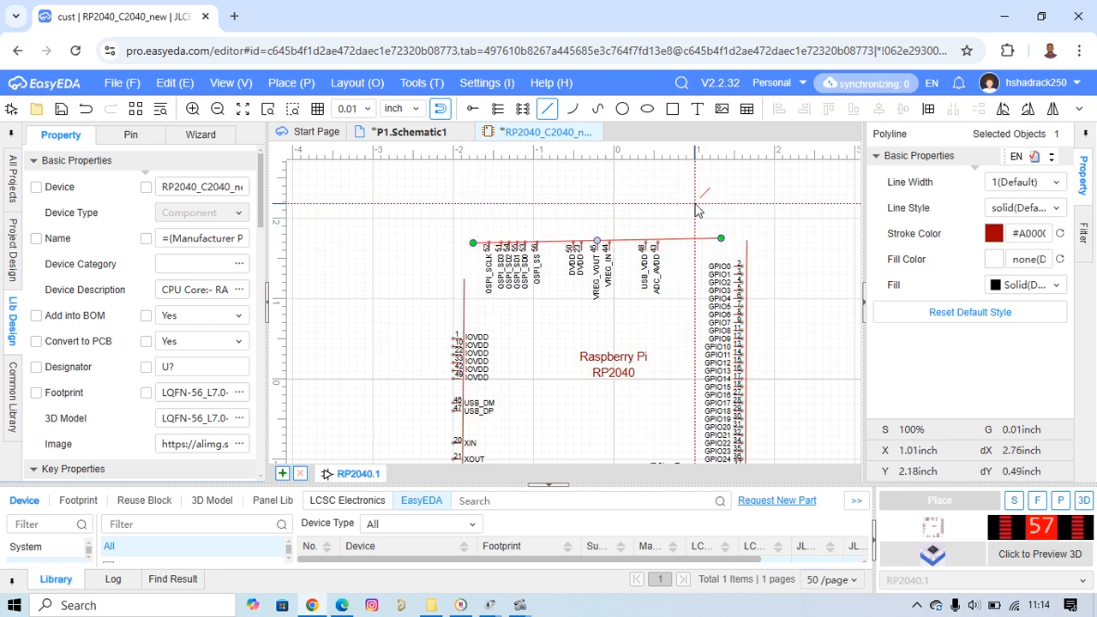
key("Escape")
scroll(688, 210, "down", 3)
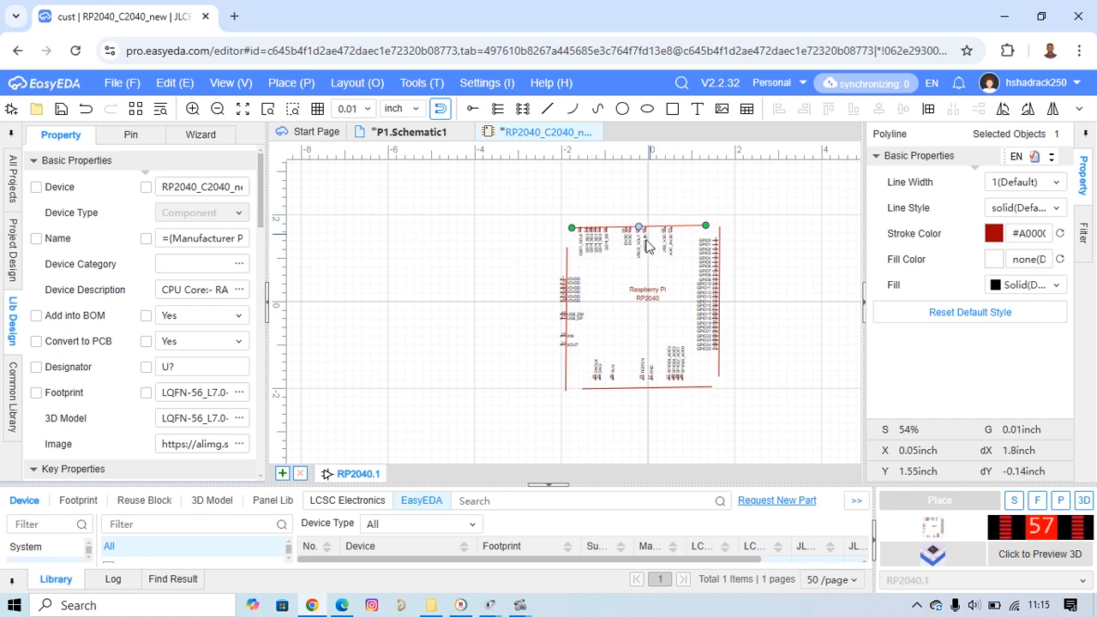
left_click(767, 245)
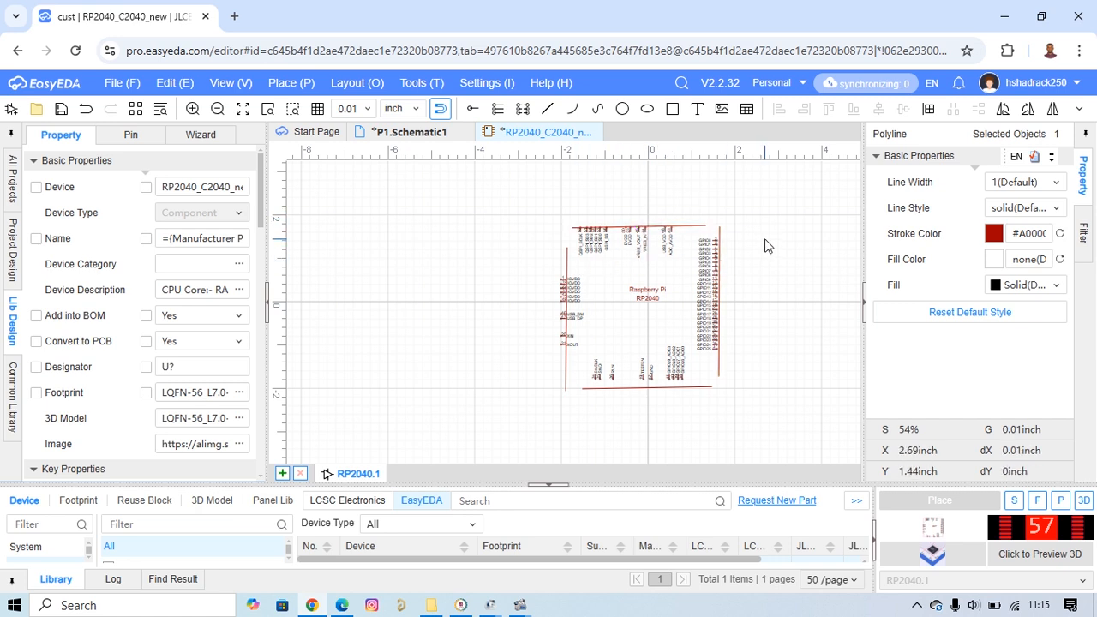
Draw an inward-curving arc joining the upper and left body edges at the corner near the QSPI_SCLK pin.
scroll(631, 173, "up", 2)
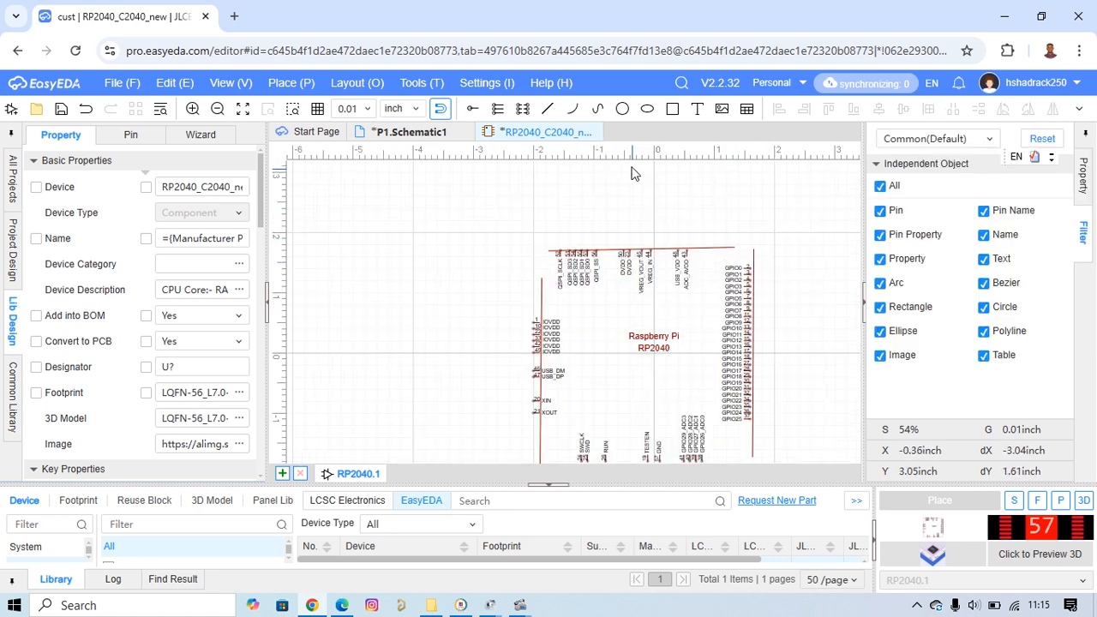
left_click(574, 108)
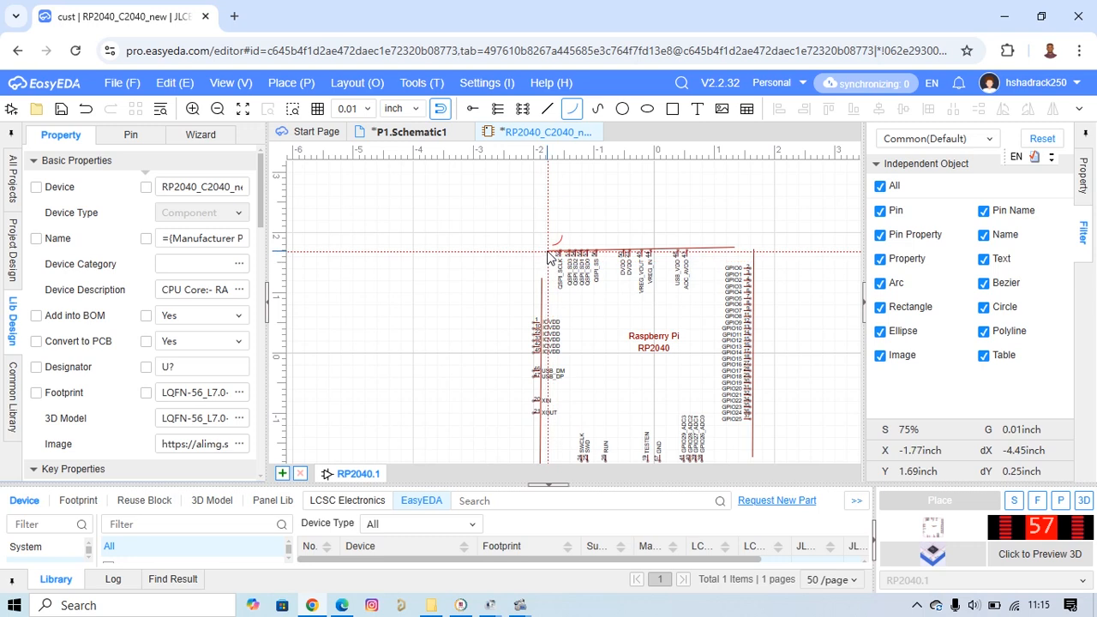
left_click(547, 252)
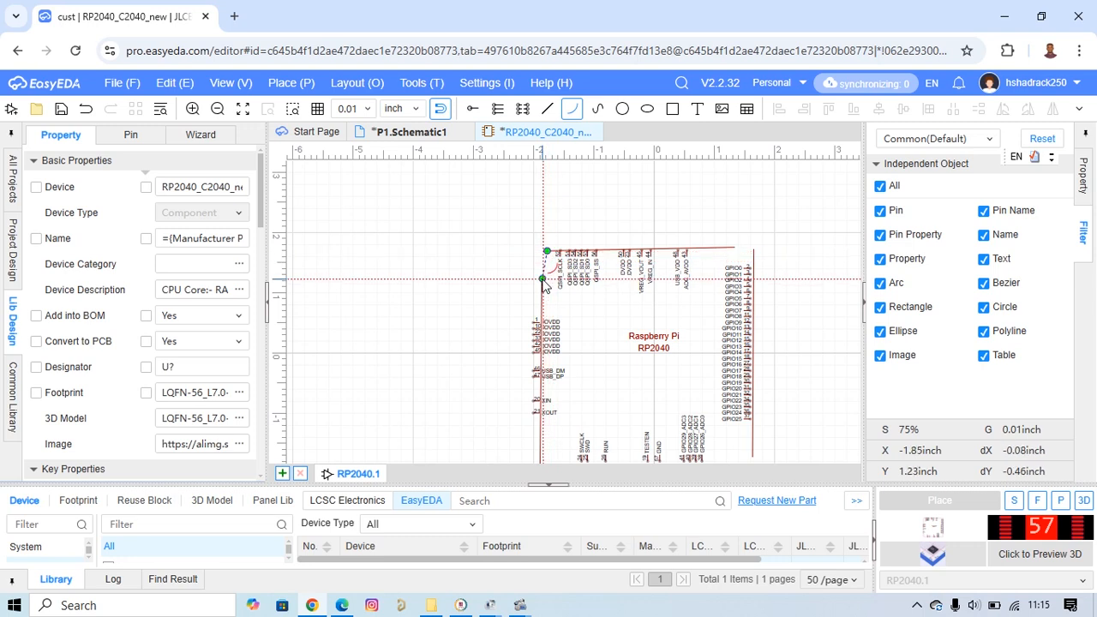
left_click(542, 279)
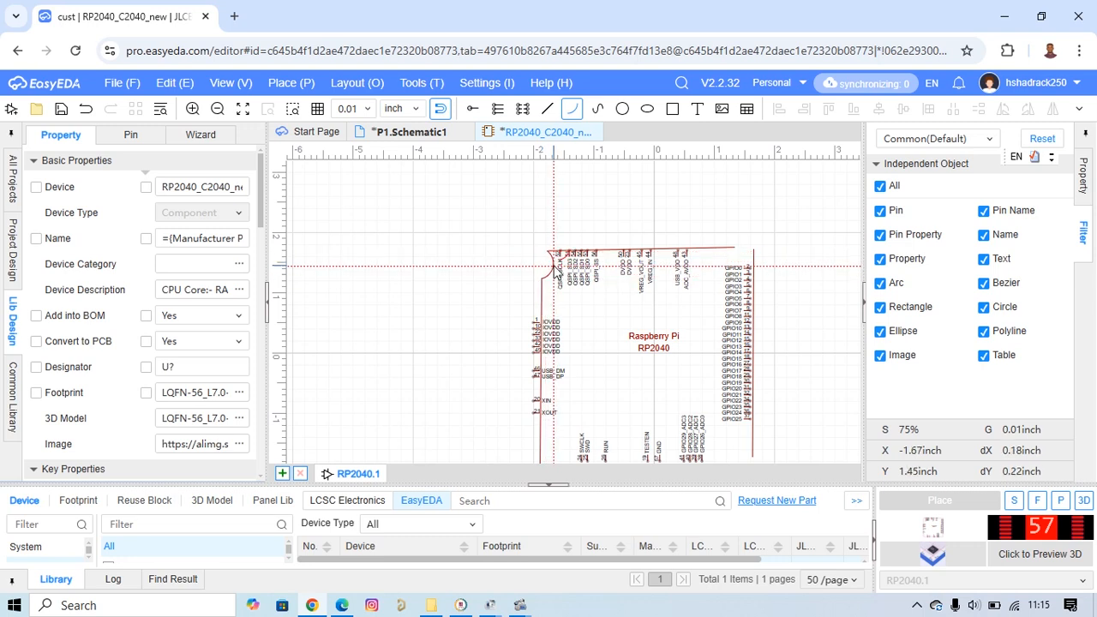
left_click(557, 273)
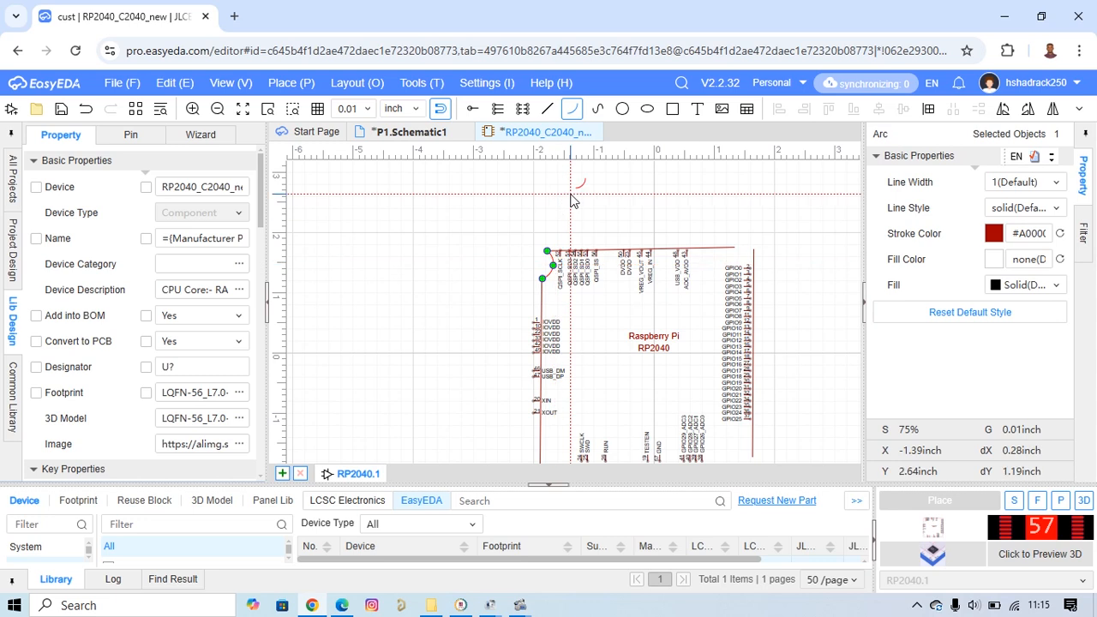
Draw an inward-curving arc joining the upper and right body edges at the corner above the GPIO0 pin.
left_click(573, 111)
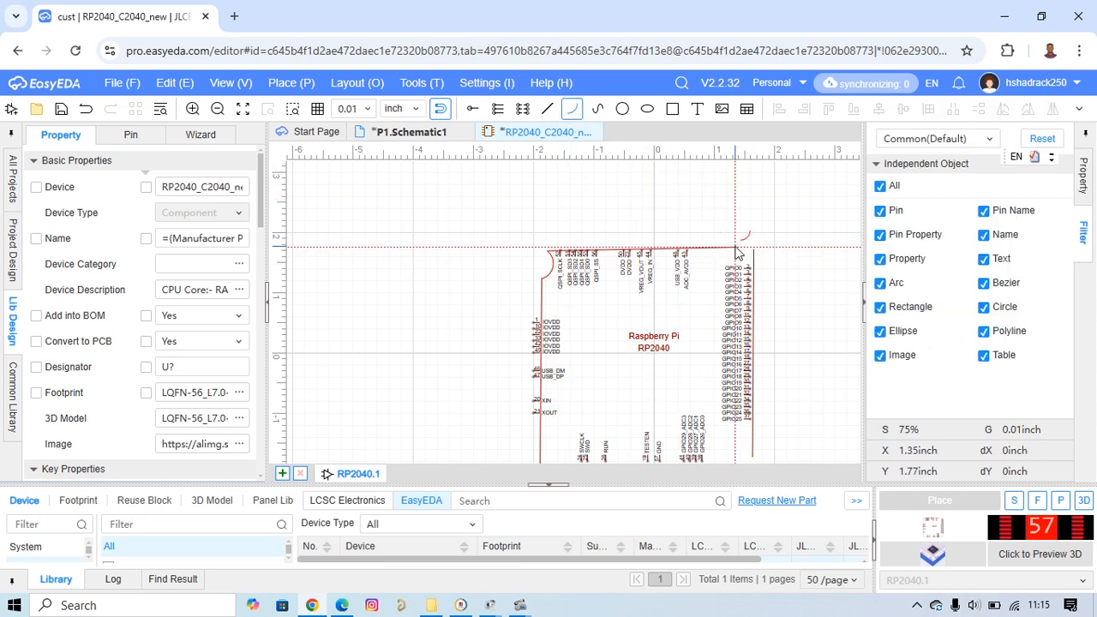
left_click(735, 247)
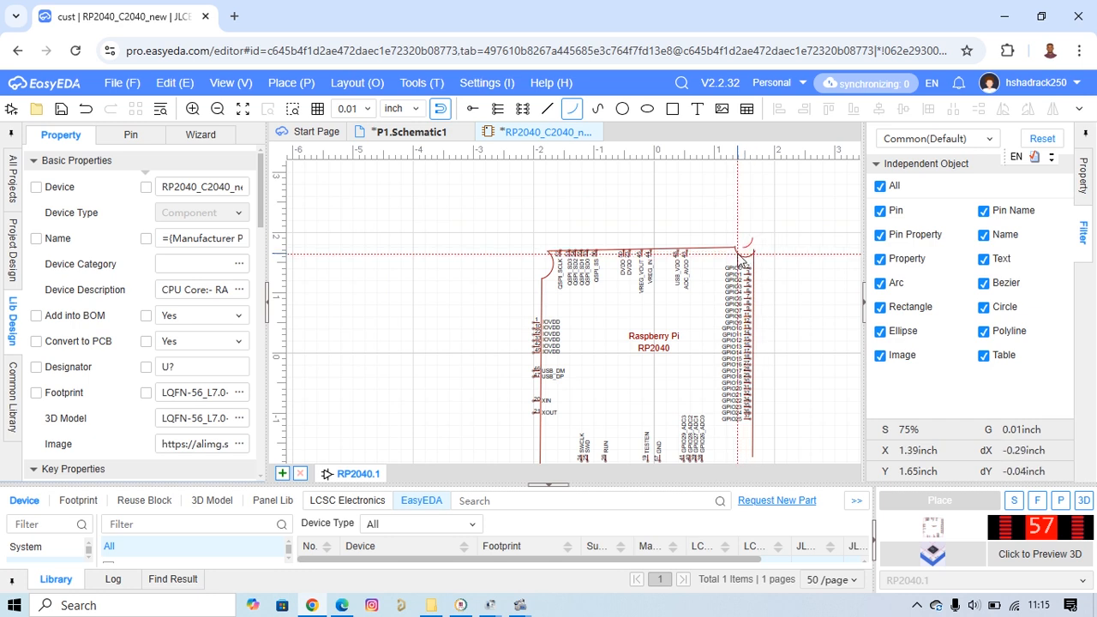
left_click(739, 255)
right_click_drag(786, 306, 692, 208)
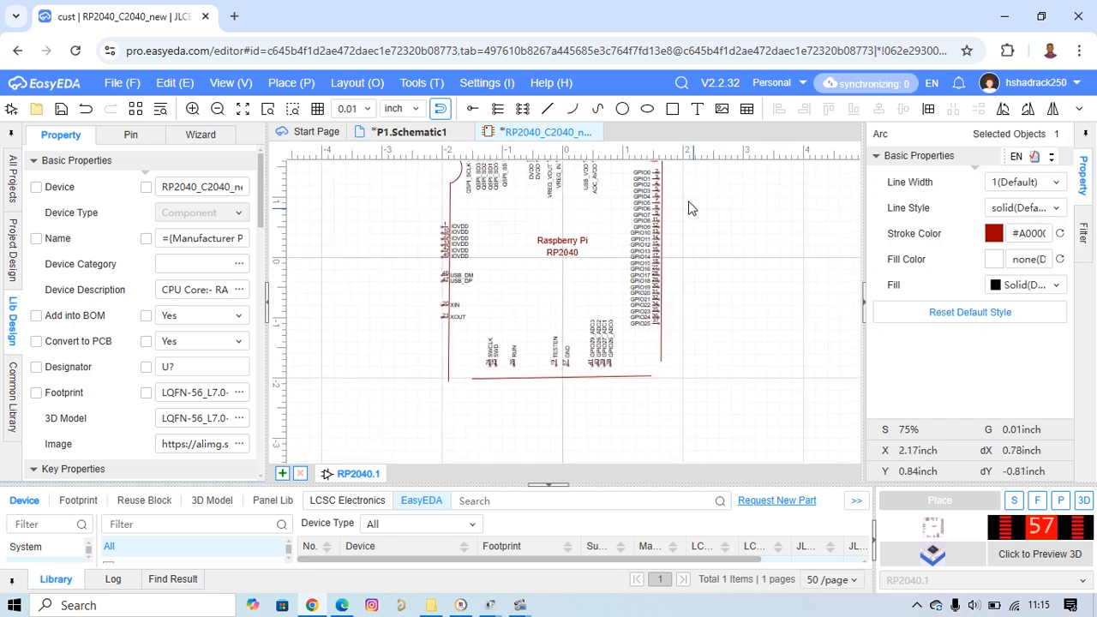
scroll(692, 209, "down", 3)
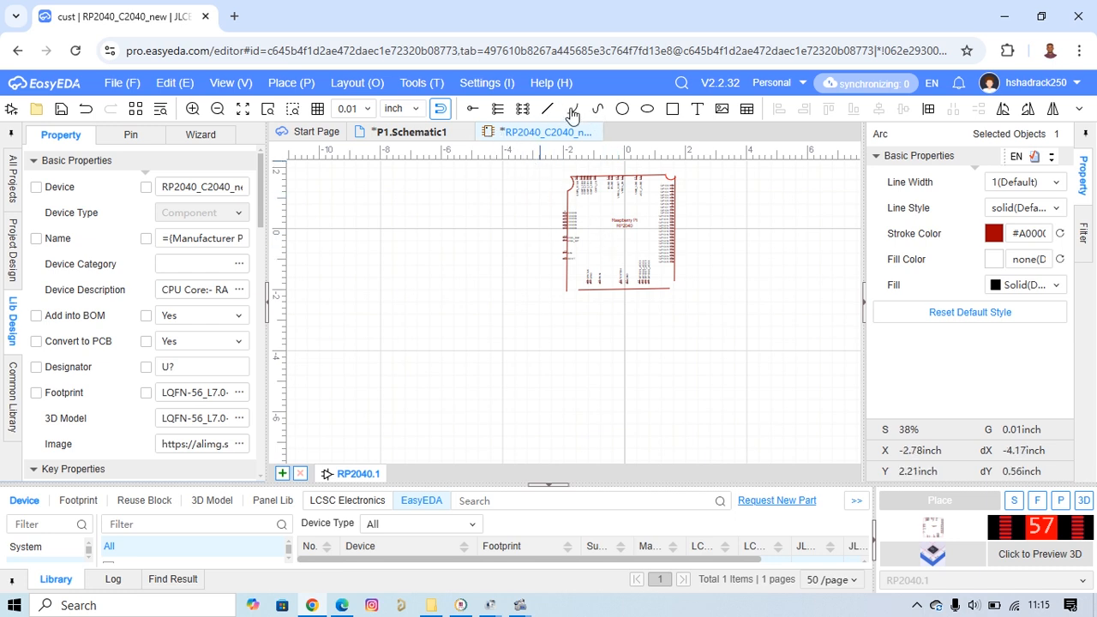
left_click(600, 110)
scroll(677, 283, "up", 3)
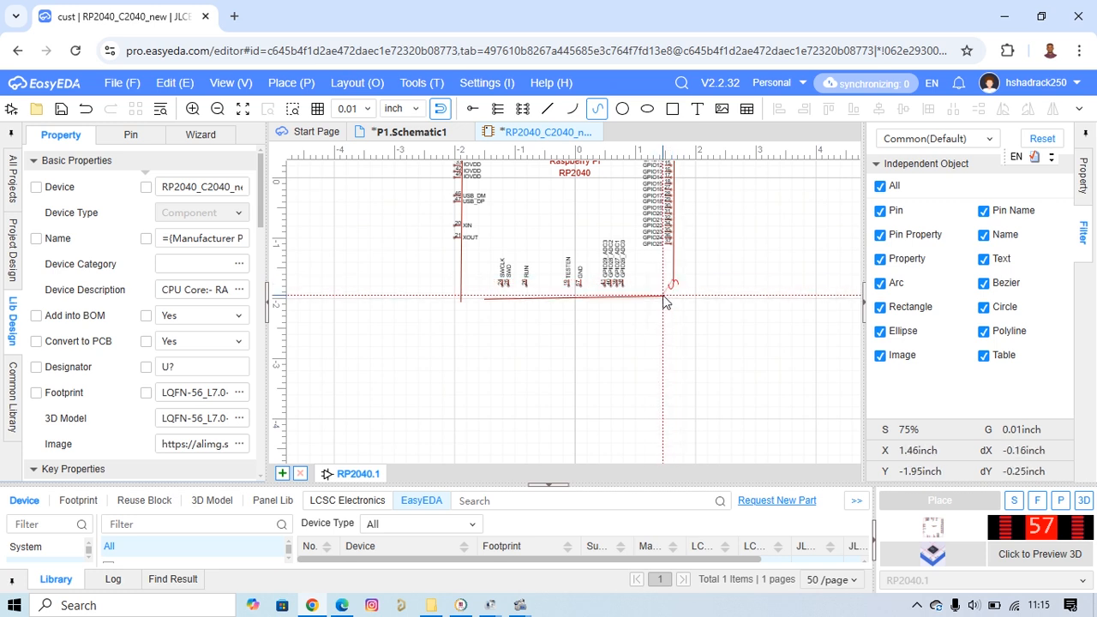
scroll(666, 300, "up", 7)
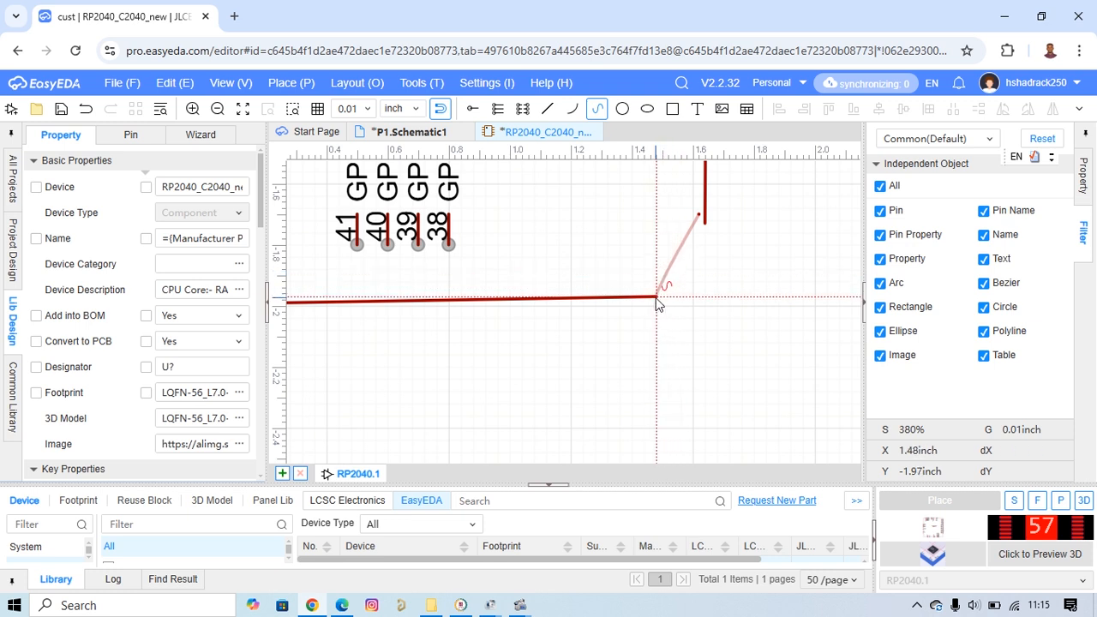
right_click(696, 263)
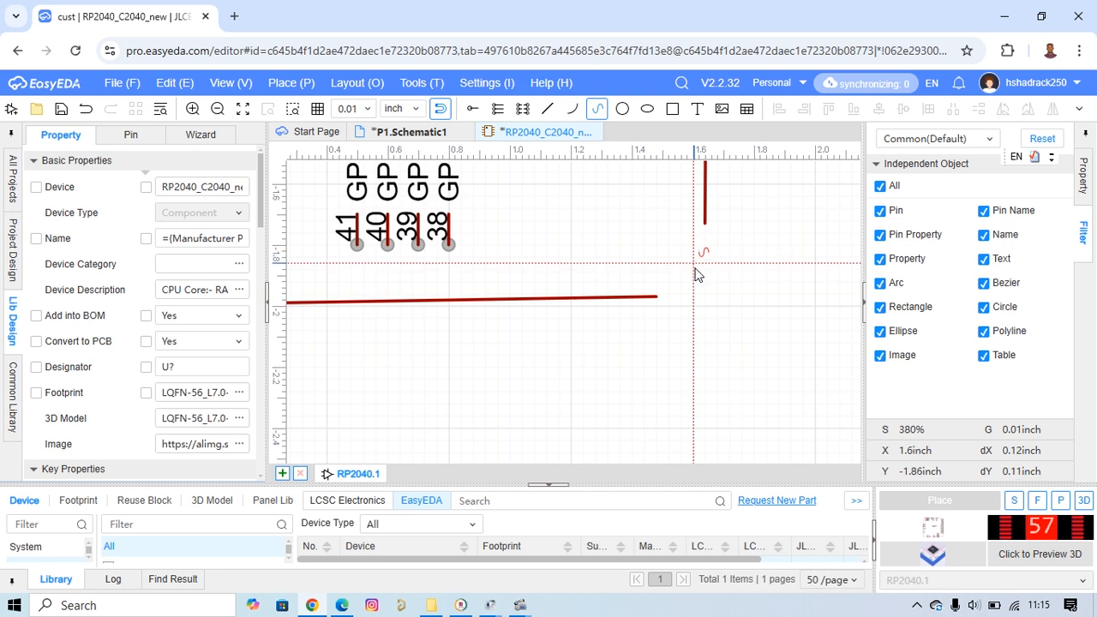
left_click(706, 226)
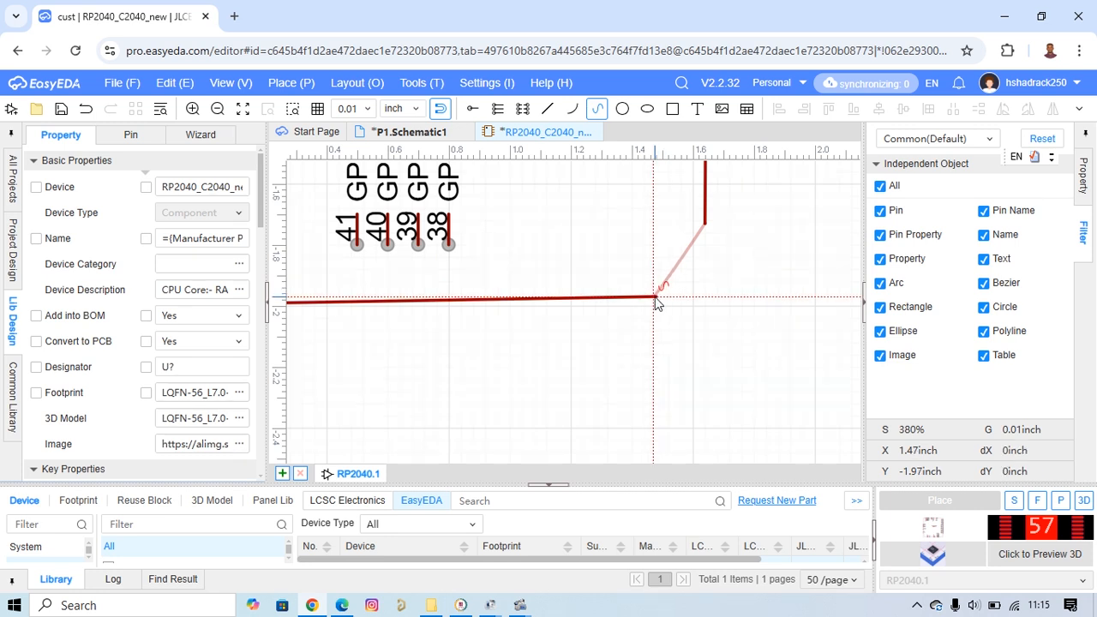
key("Escape")
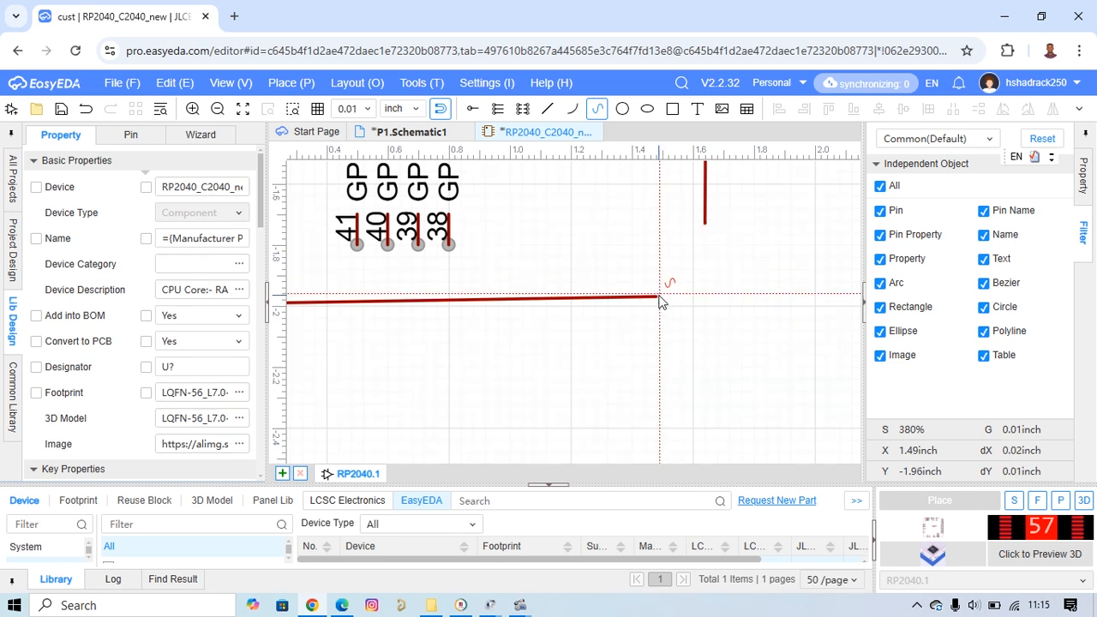
key("Escape")
Draw an inward-curving arc joining the right and lower body edges at the lower-right corner of the symbol.
left_click(573, 108)
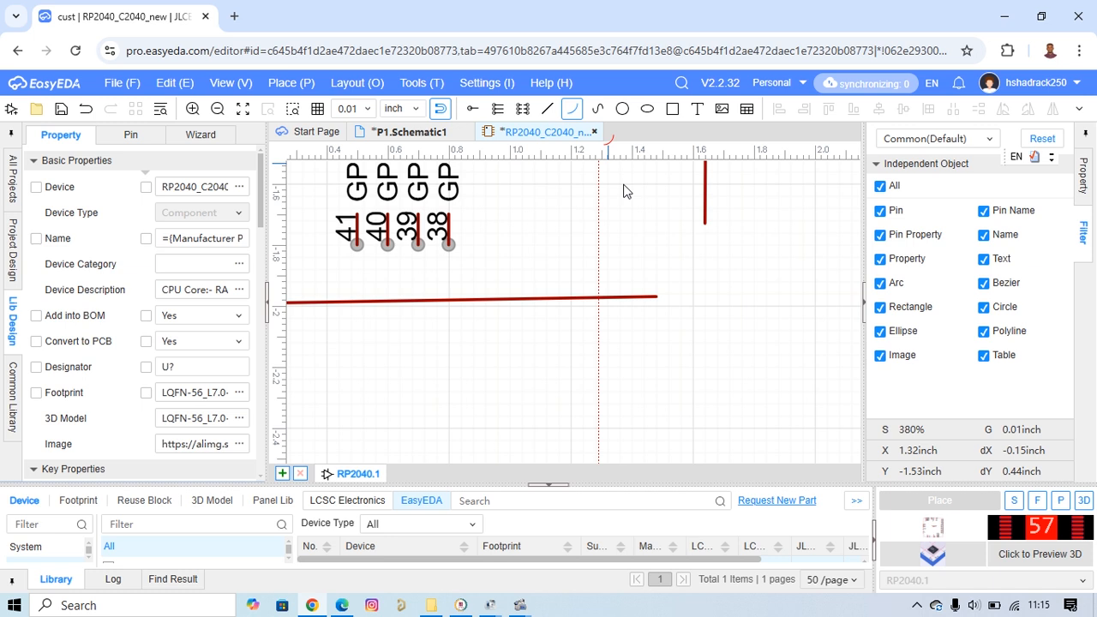
left_click(704, 223)
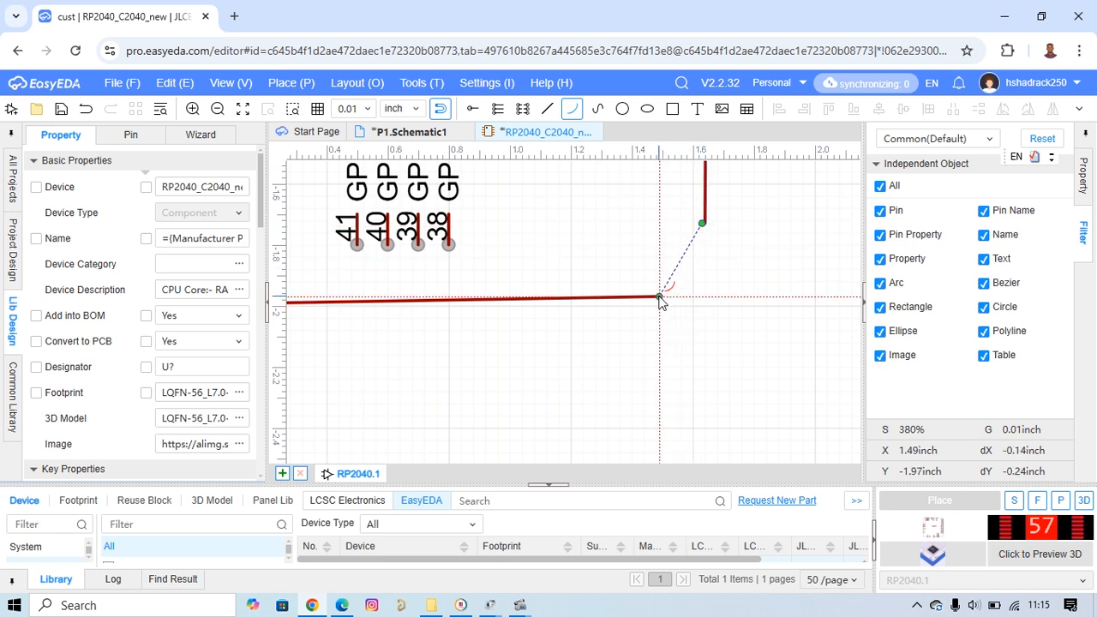
left_click(659, 296)
left_click(671, 256)
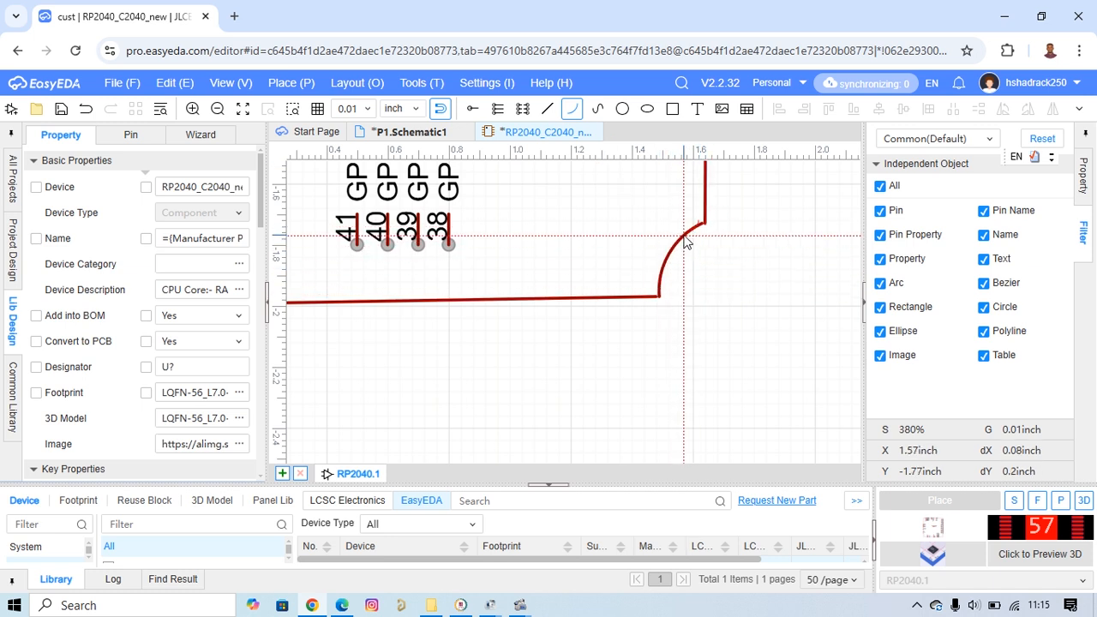
left_click(686, 238)
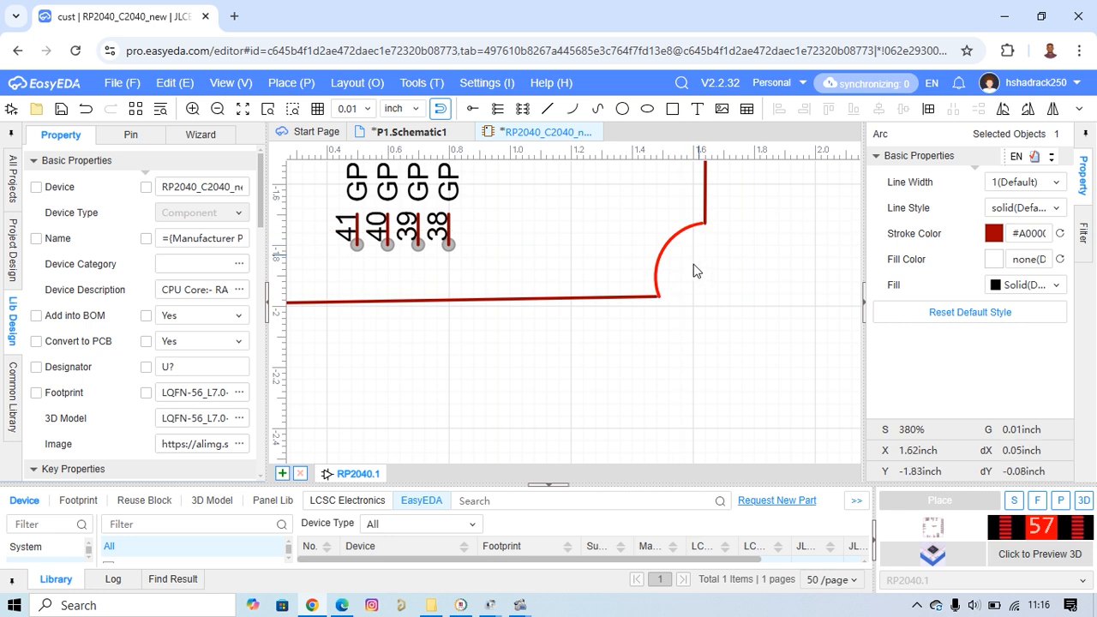
Draw an inward-curving arc about 0.4 inches wide joining the lower and left body edges at the symbol's lower-left corner.
scroll(603, 306, "down", 5)
right_click_drag(608, 308, 673, 314)
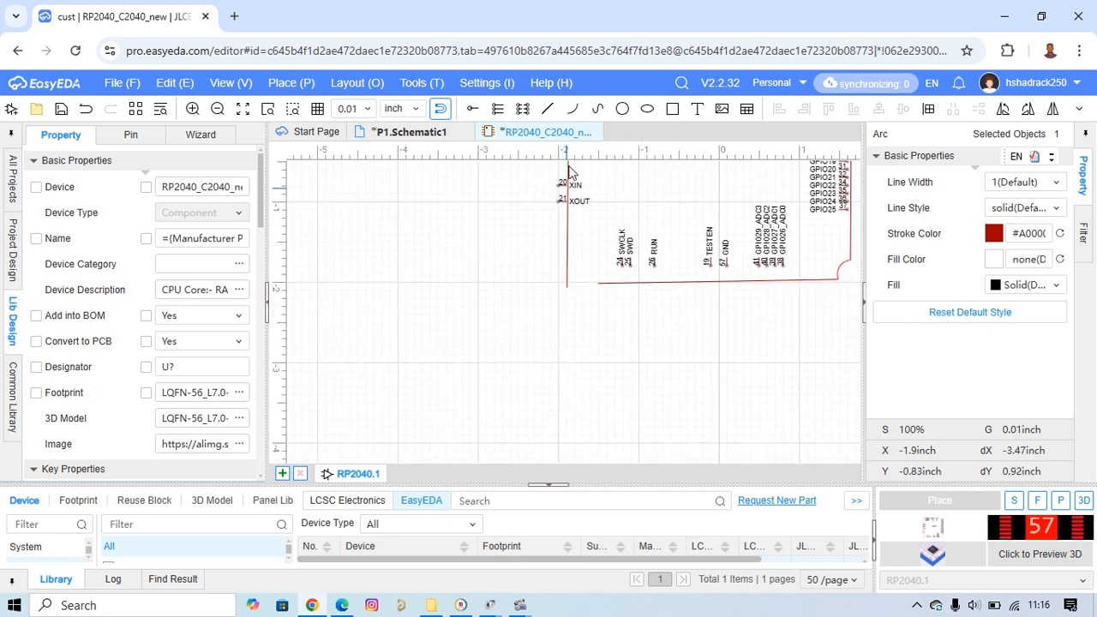
left_click(573, 108)
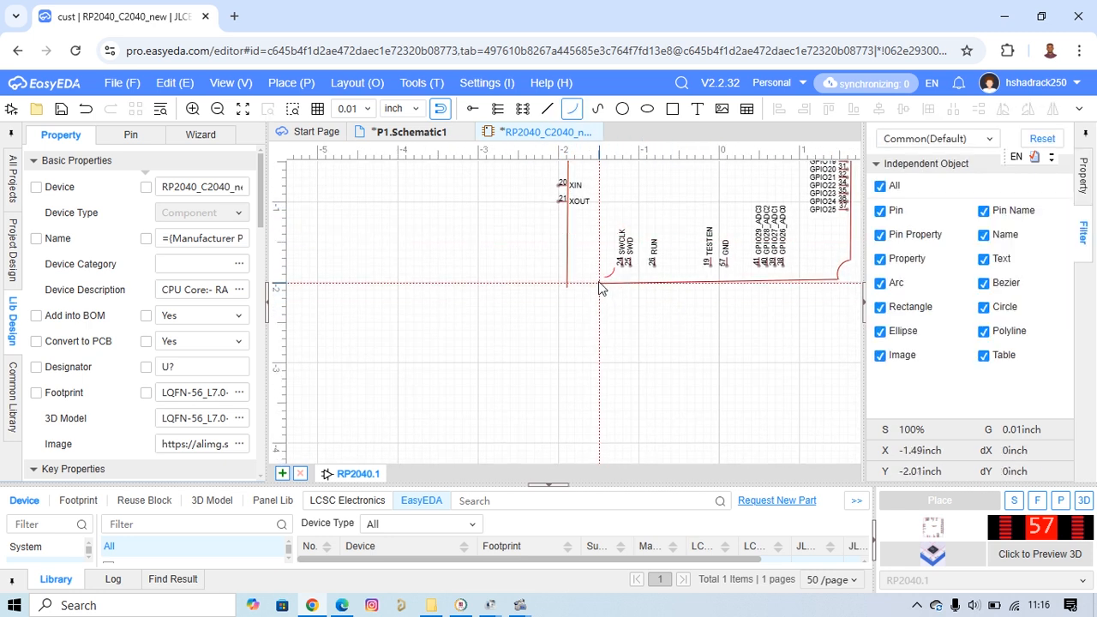
left_click(599, 283)
scroll(566, 292, "up", 8)
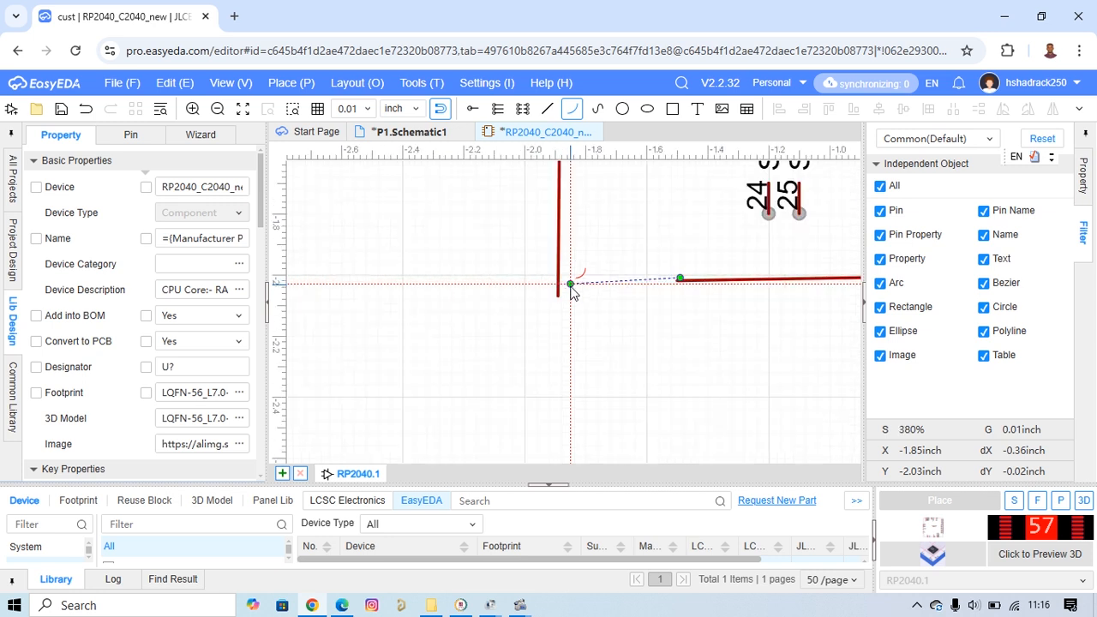
left_click(549, 304)
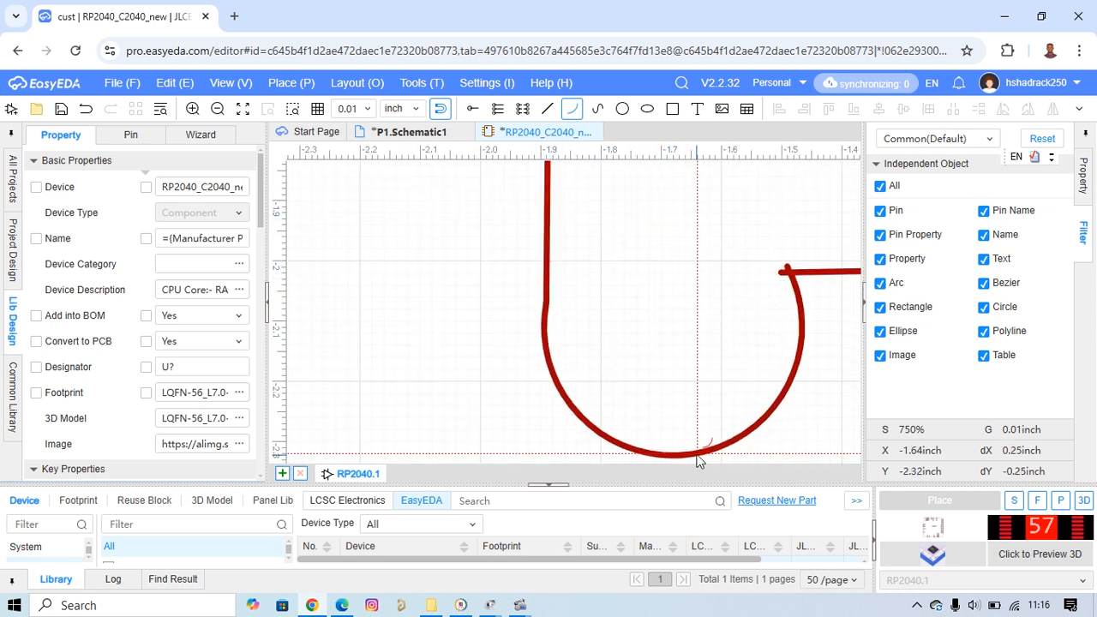
left_click(641, 238)
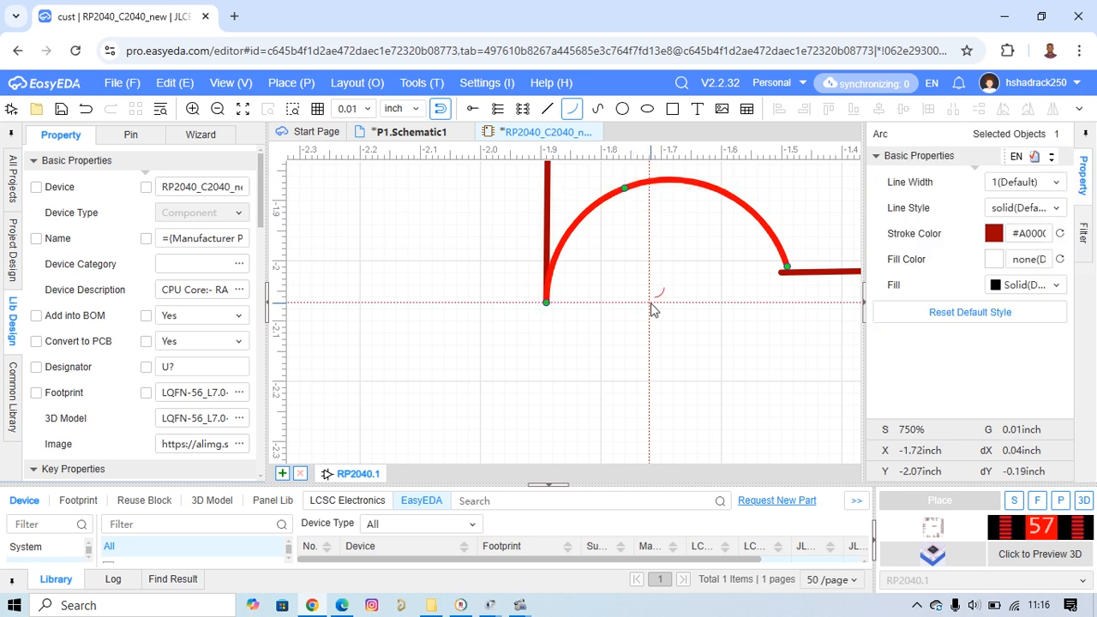
Save the RP2040_C2040_new symbol with its redrawn body outline.
scroll(656, 303, "down", 5)
scroll(660, 326, "down", 8)
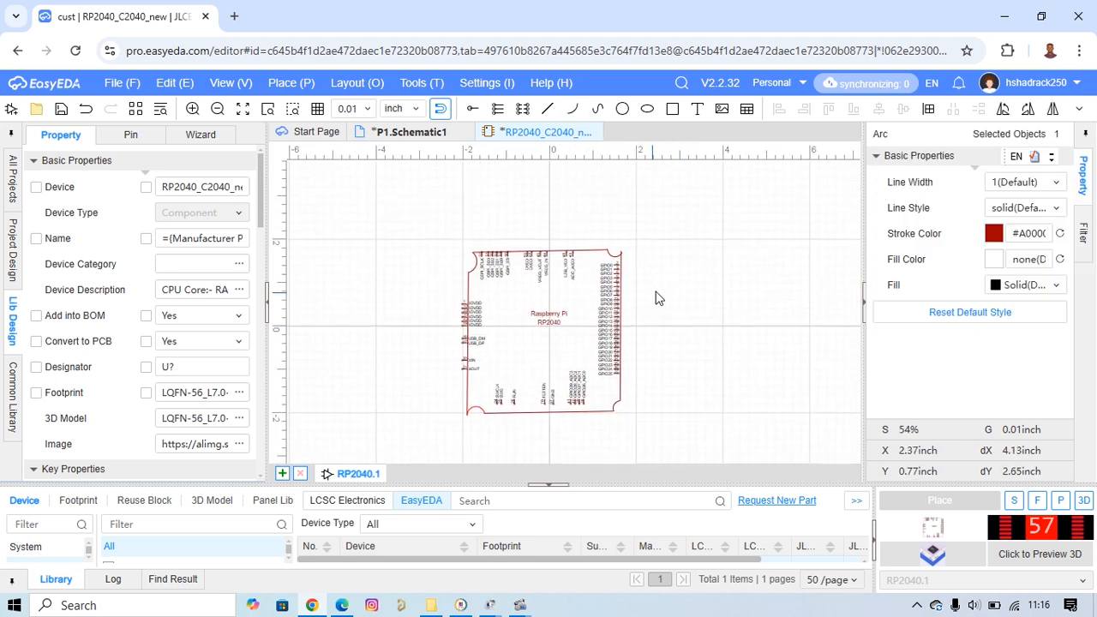
scroll(657, 296, "down", 2)
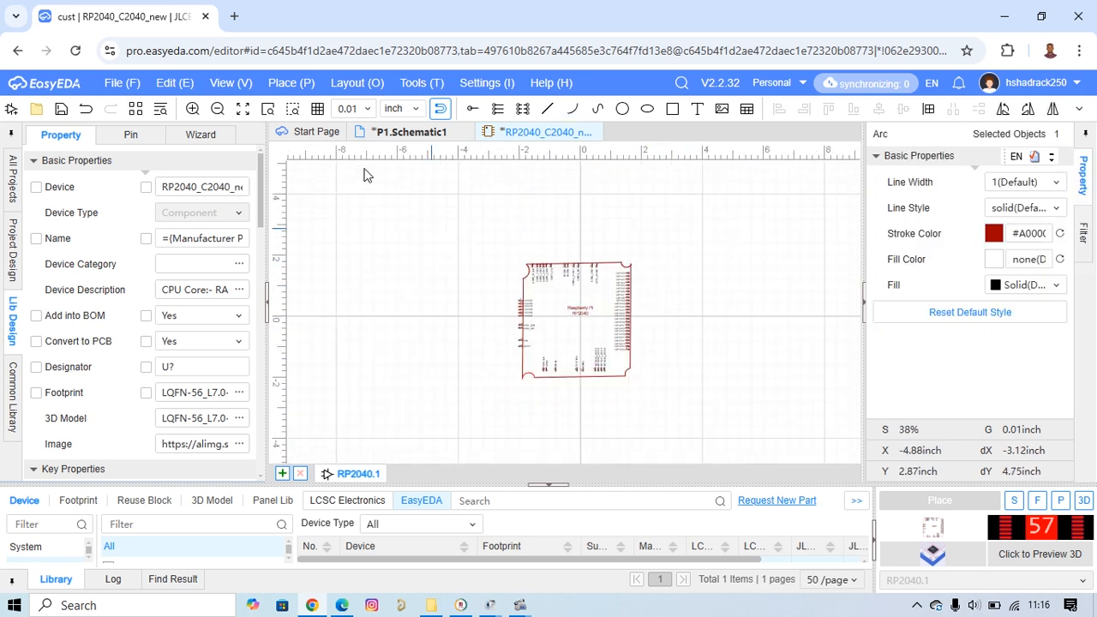
left_click(63, 112)
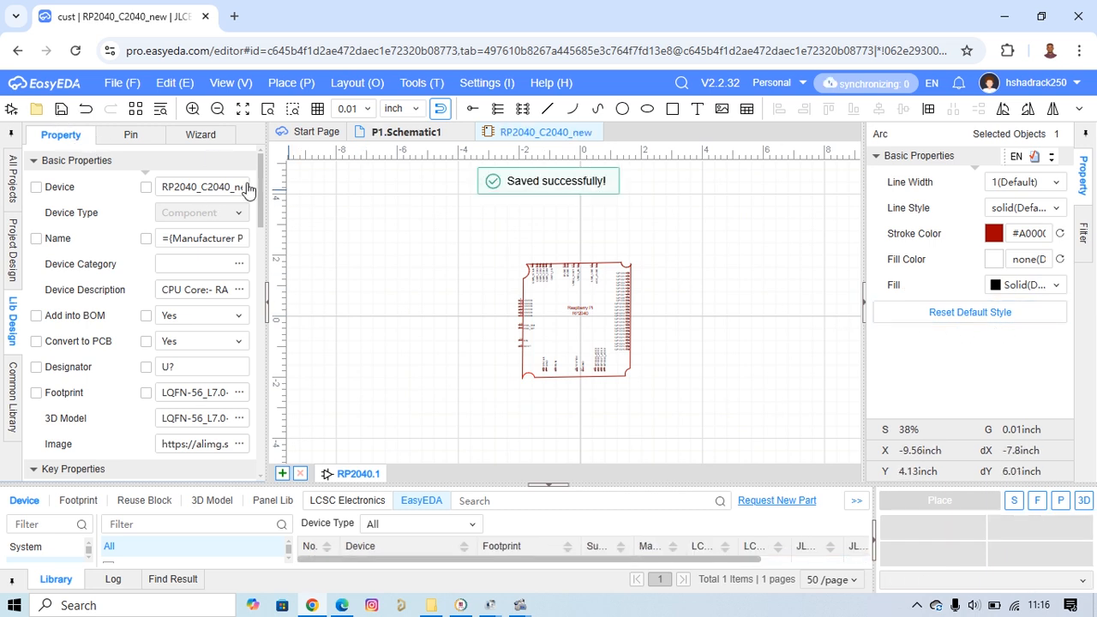
Delete the old rectangular RP2040 component U1 from schematic page P1.
left_click(422, 132)
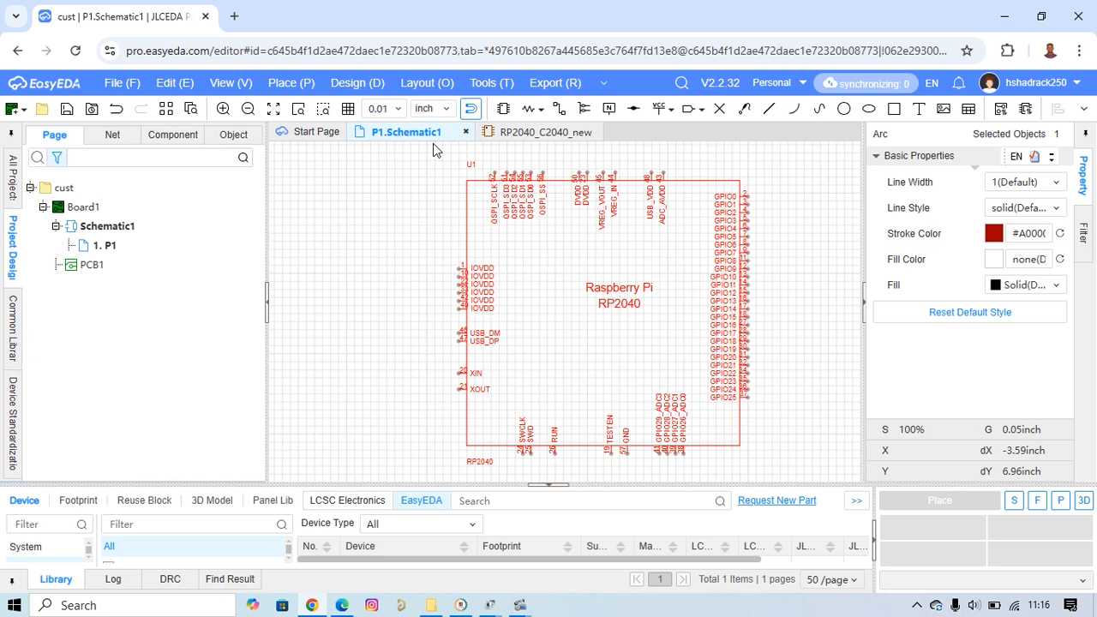
left_click(670, 238)
key("Delete")
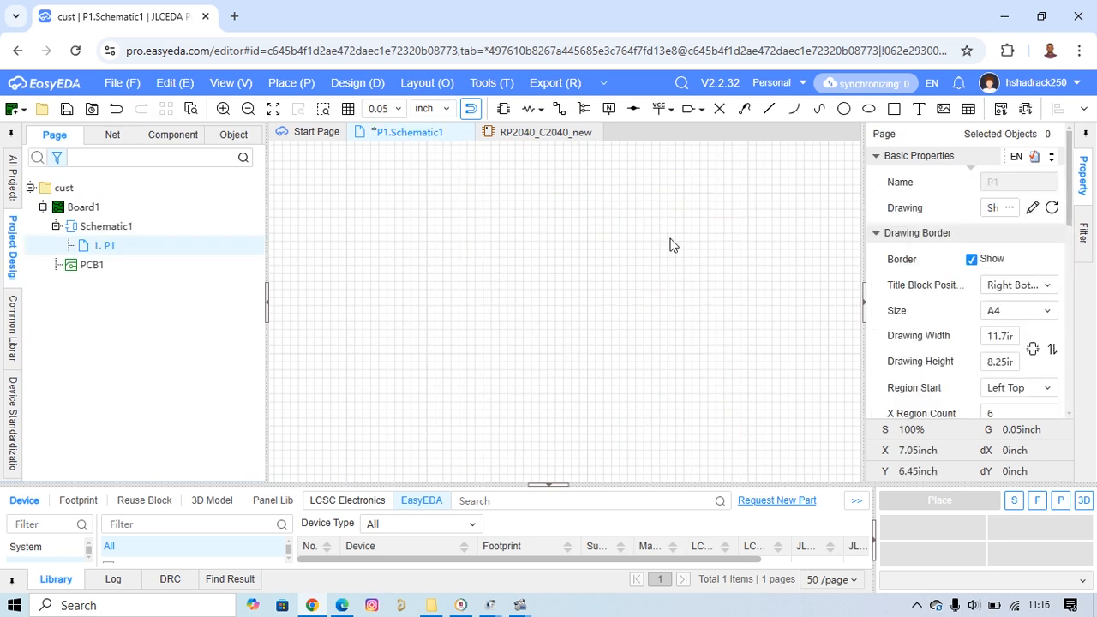
Choose RP2040_C2040_new from the personal library for placement and opt to update the device in the project first.
scroll(740, 250, "down", 3)
left_click_drag(699, 485, 695, 306)
left_click(417, 392)
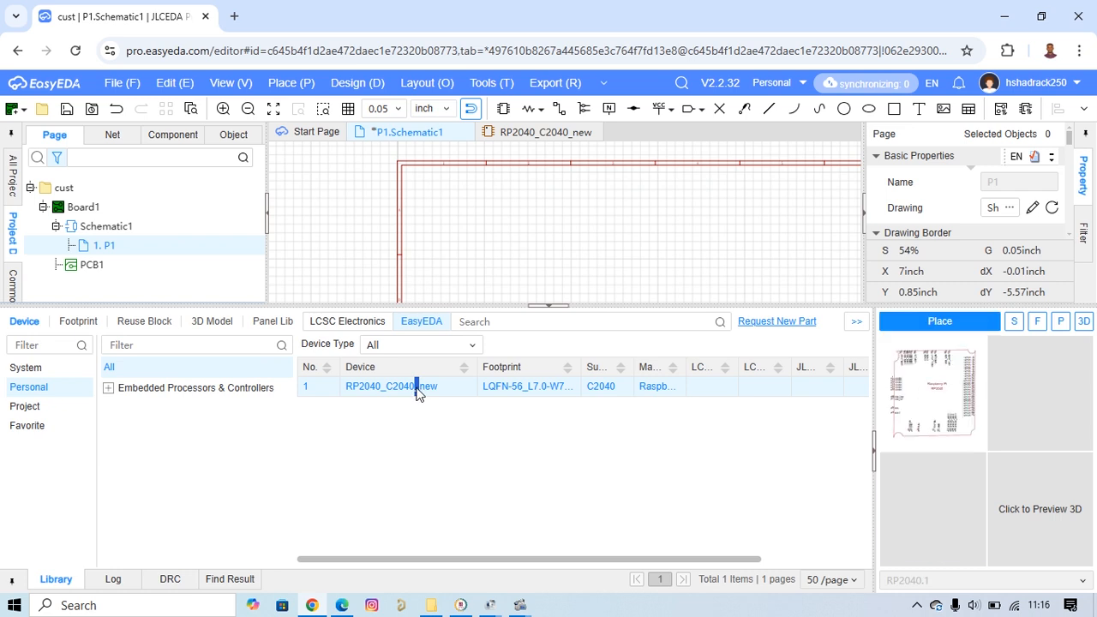
left_click(940, 322)
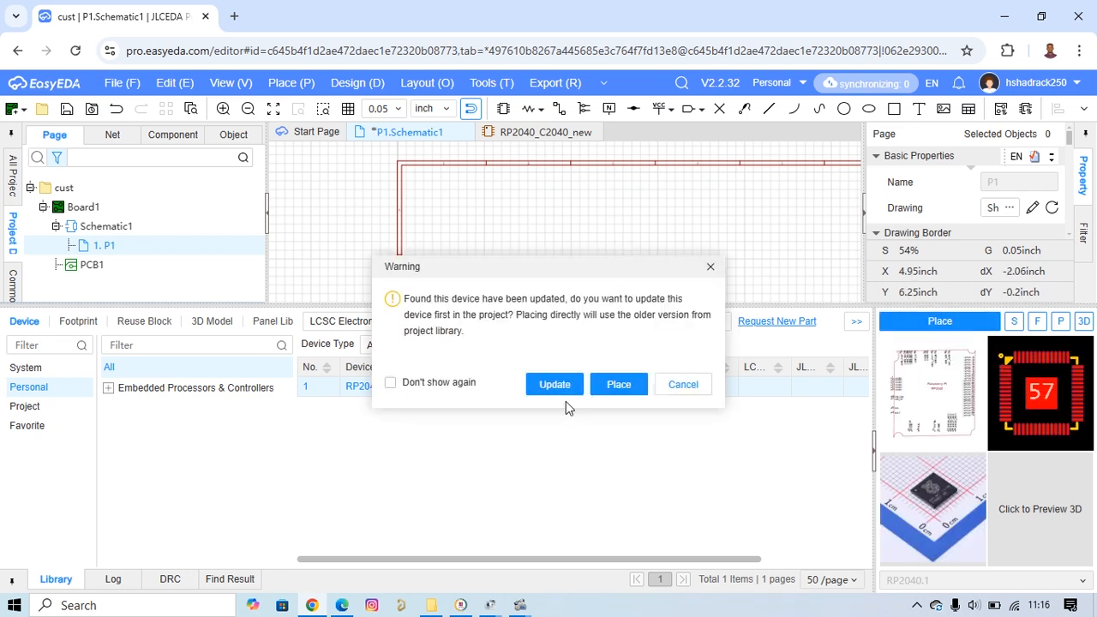
left_click(556, 386)
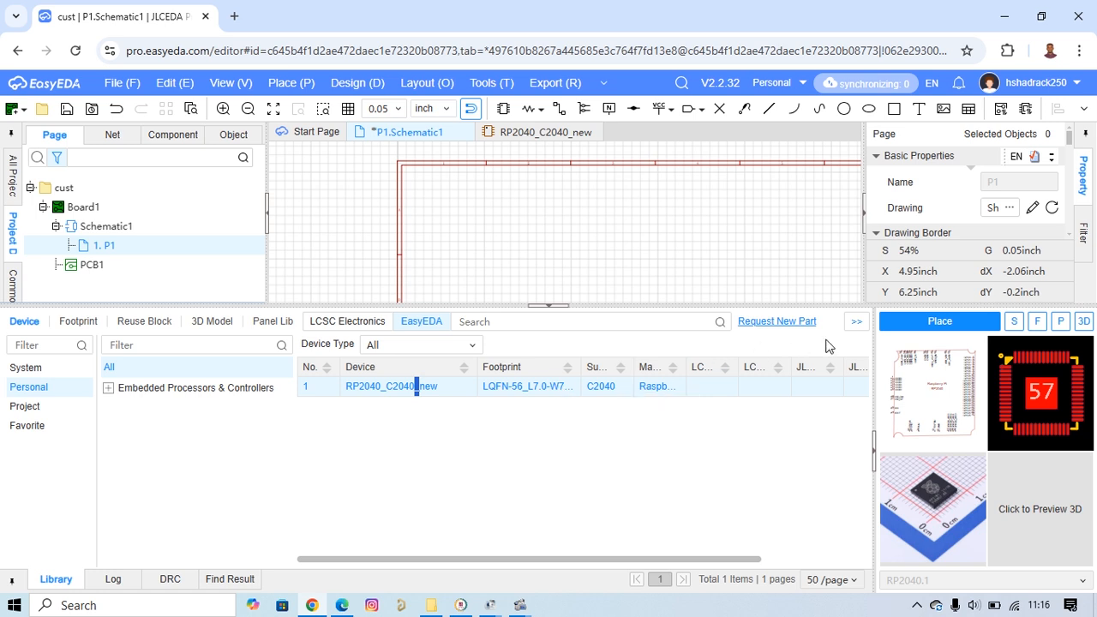
left_click(921, 325)
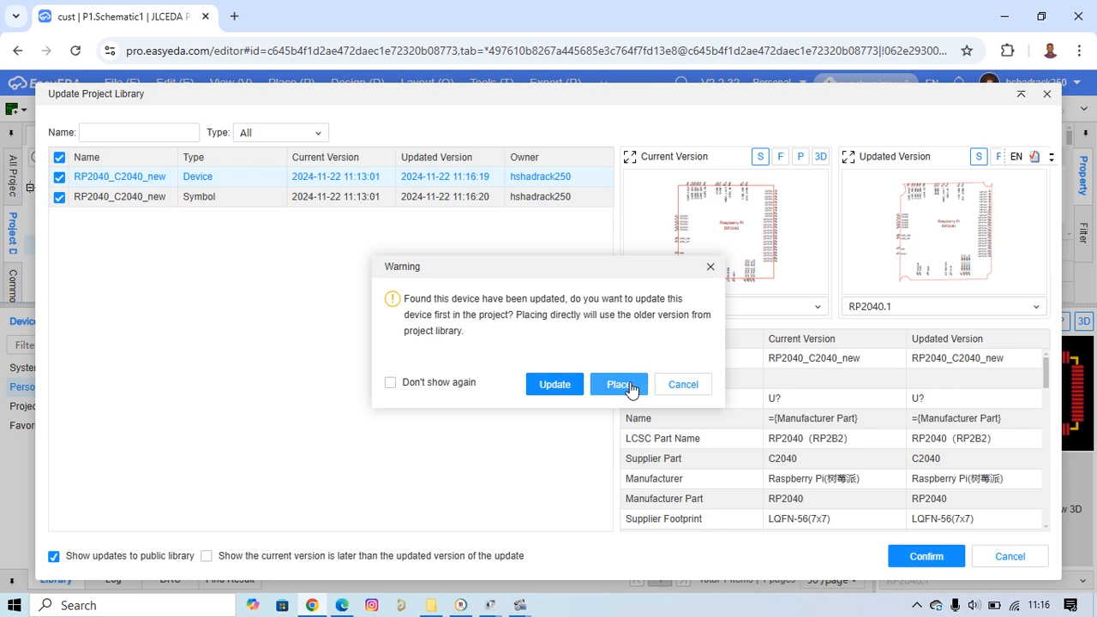
left_click(557, 387)
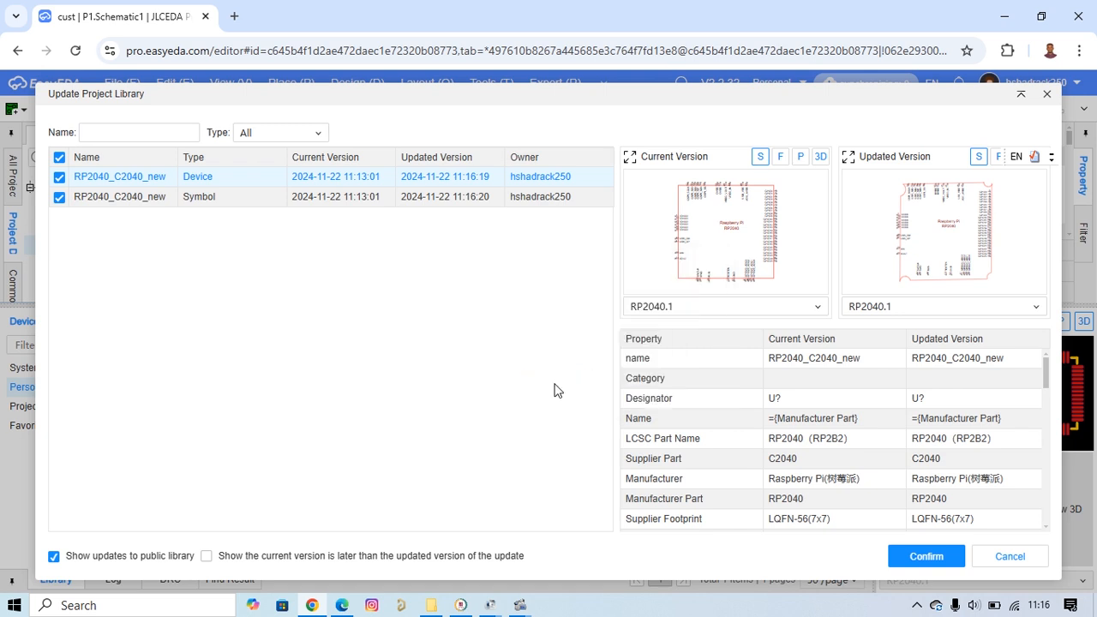
Compare the versions of the RP2040_C2040_new device and symbol, and apply both updates to the project library.
double_click(359, 200)
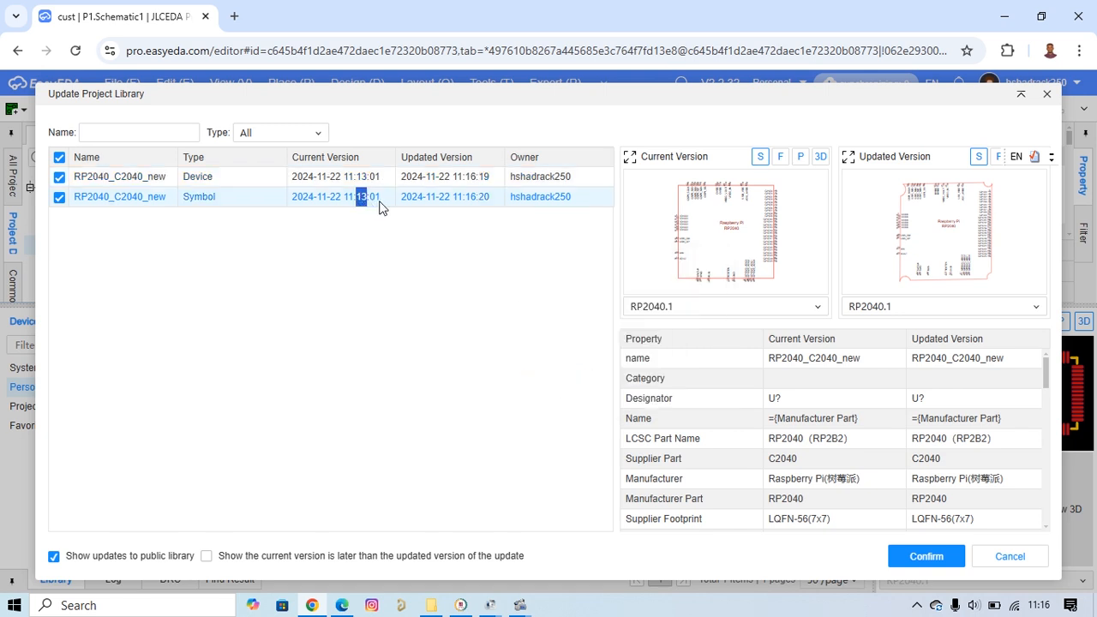
key("Up")
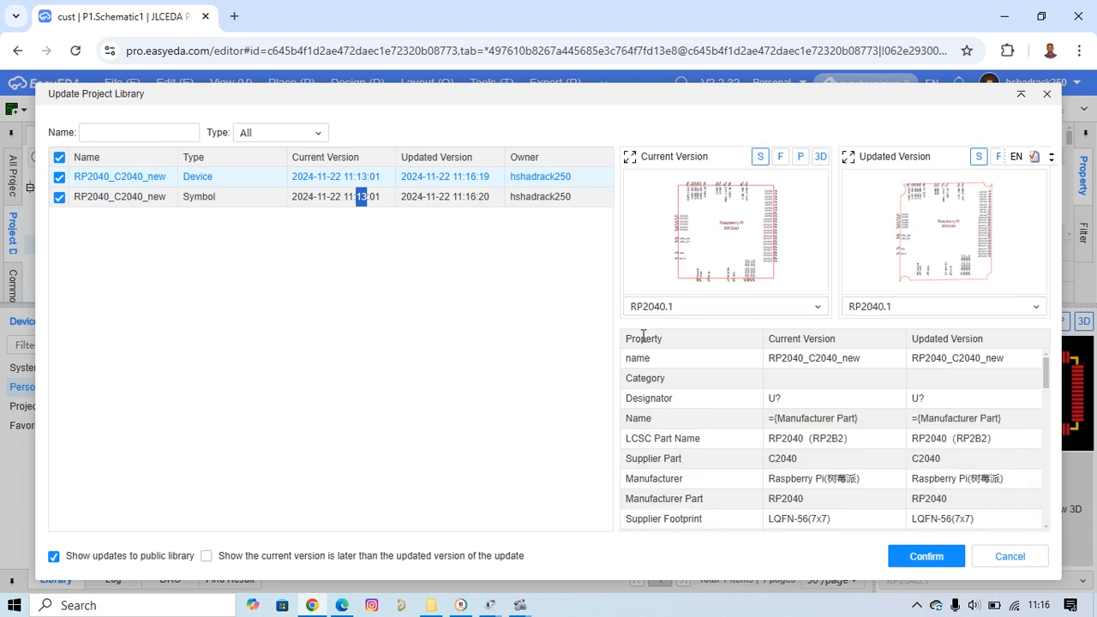
left_click(304, 184)
left_click(919, 559)
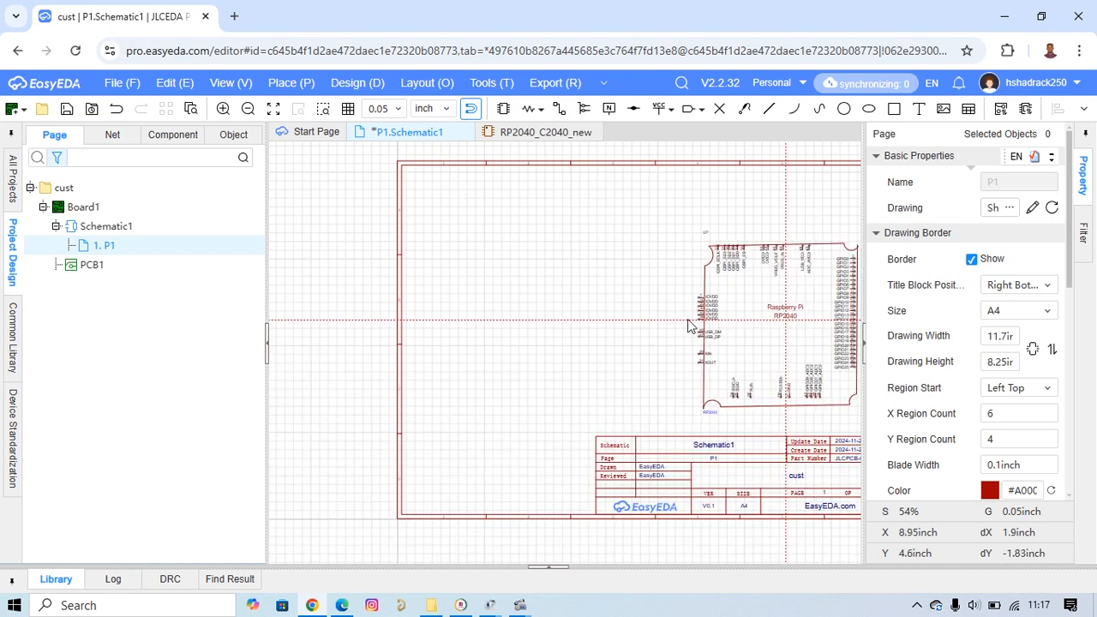
Place one updated RP2040_C2040_new component above the title block on page P1, end placement, and shrink the library area.
left_click(656, 309)
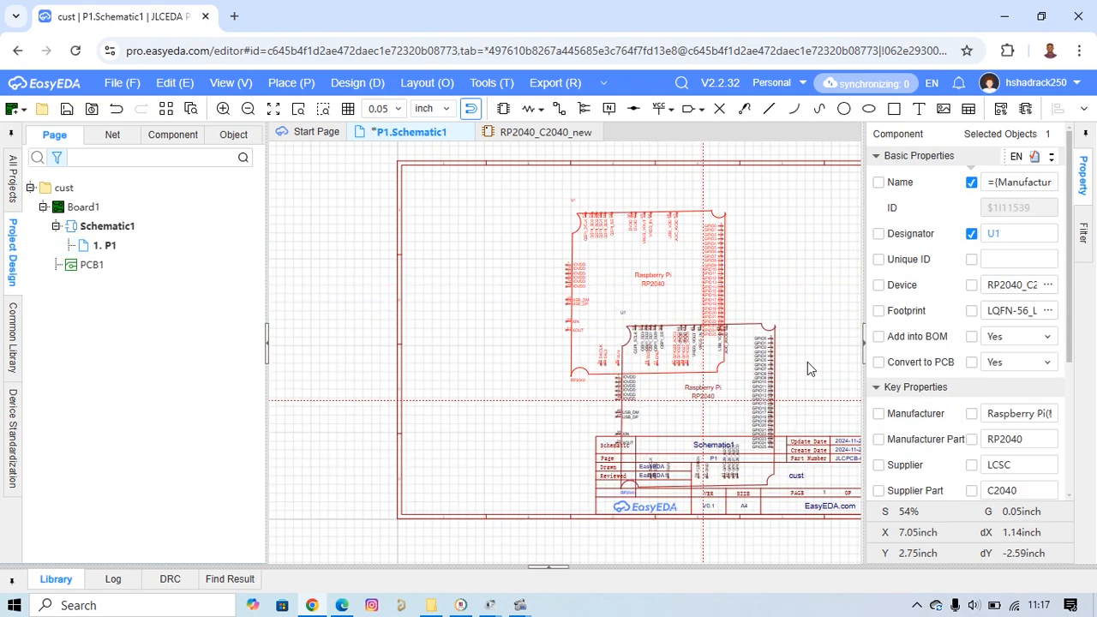
right_click(783, 332)
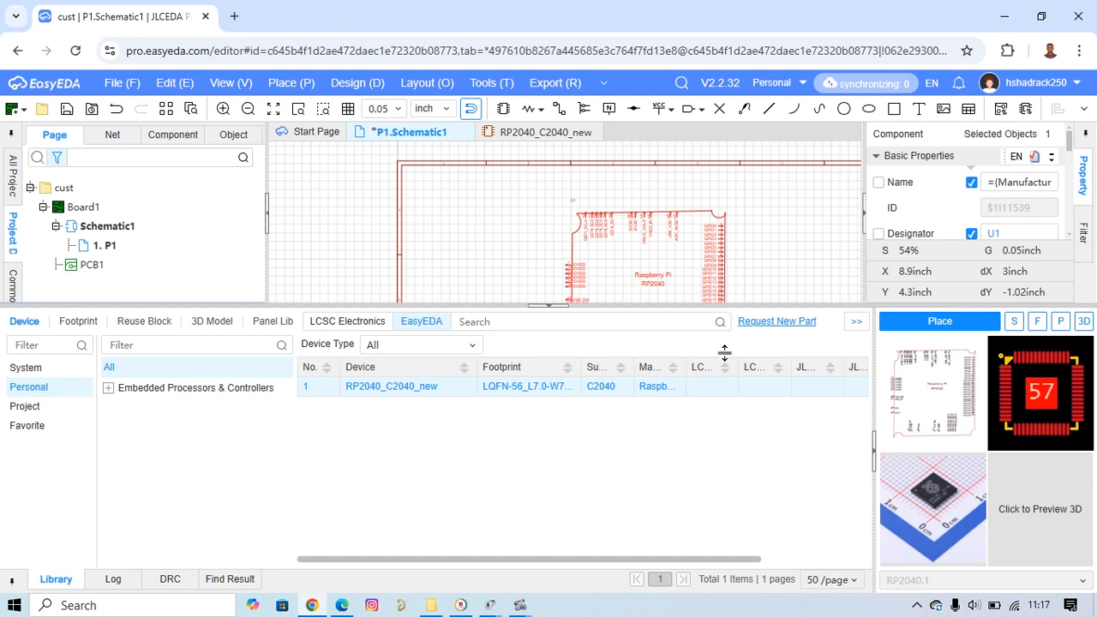
left_click_drag(724, 352, 731, 419)
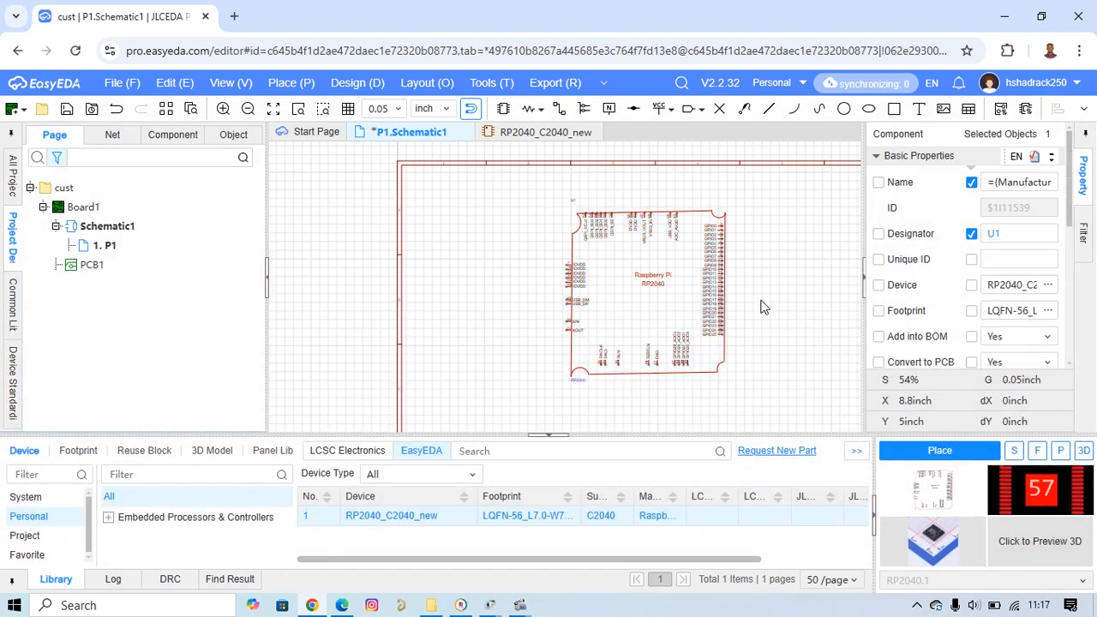
Examine the placed RP2040 component's notched body outline and pin arrangement on the schematic sheet.
left_click(763, 284)
scroll(794, 274, "down", 4)
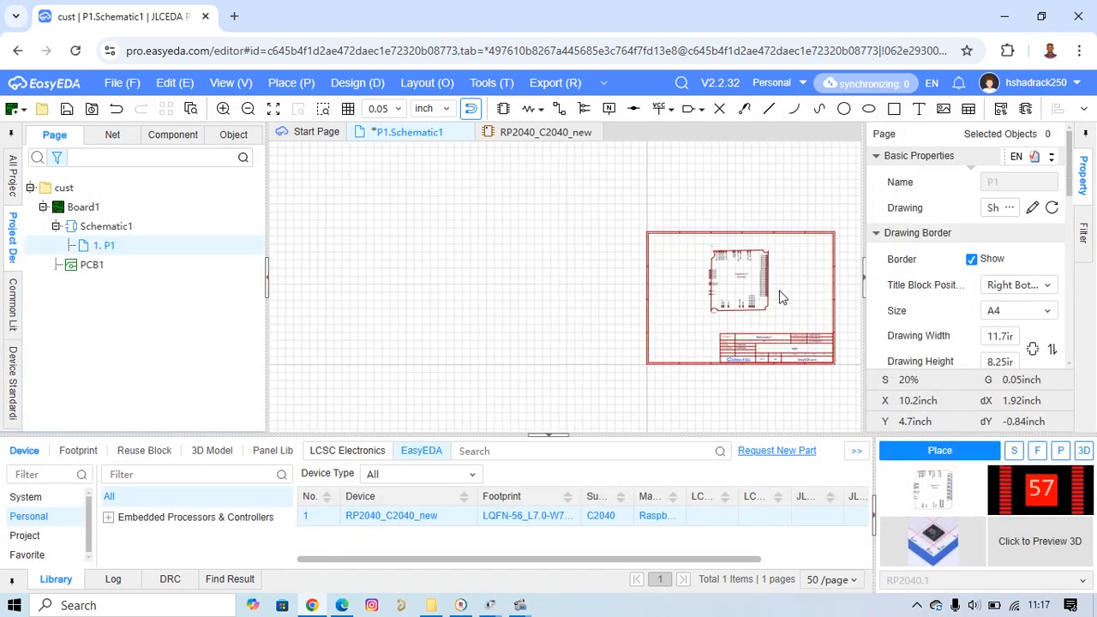
right_click_drag(782, 297, 586, 286)
scroll(585, 283, "up", 3)
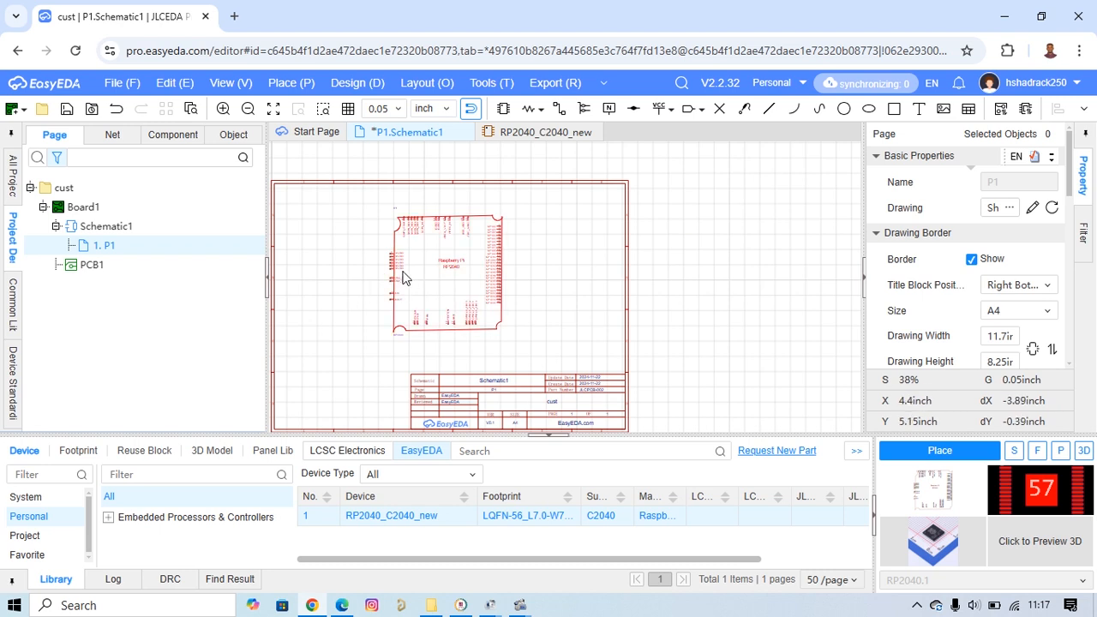
scroll(406, 278, "up", 5)
scroll(410, 292, "down", 5)
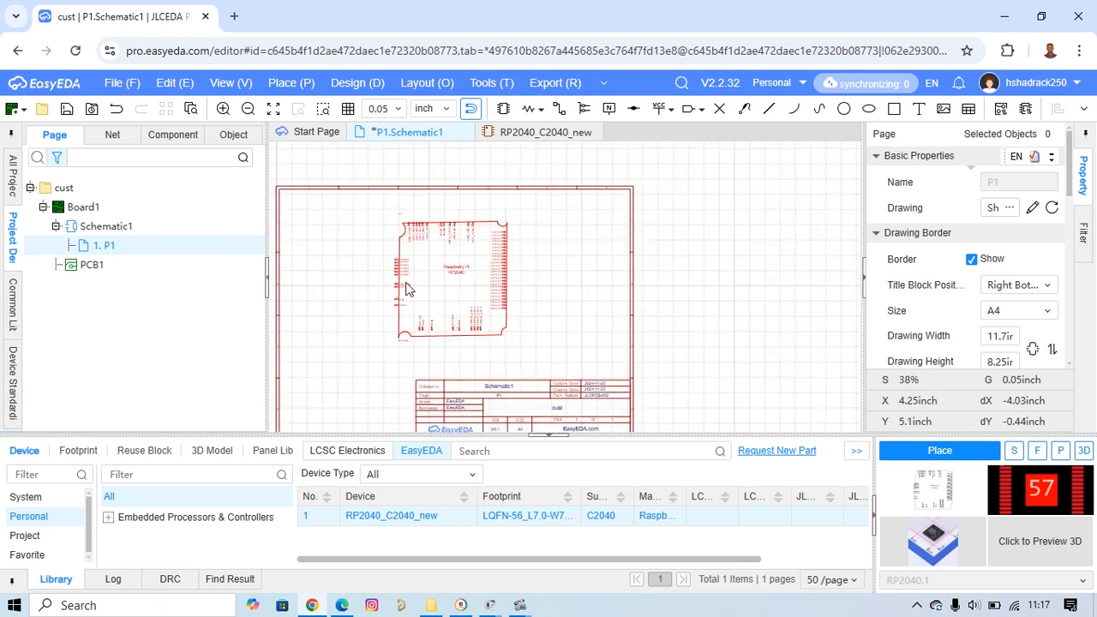
scroll(462, 282, "up", 2)
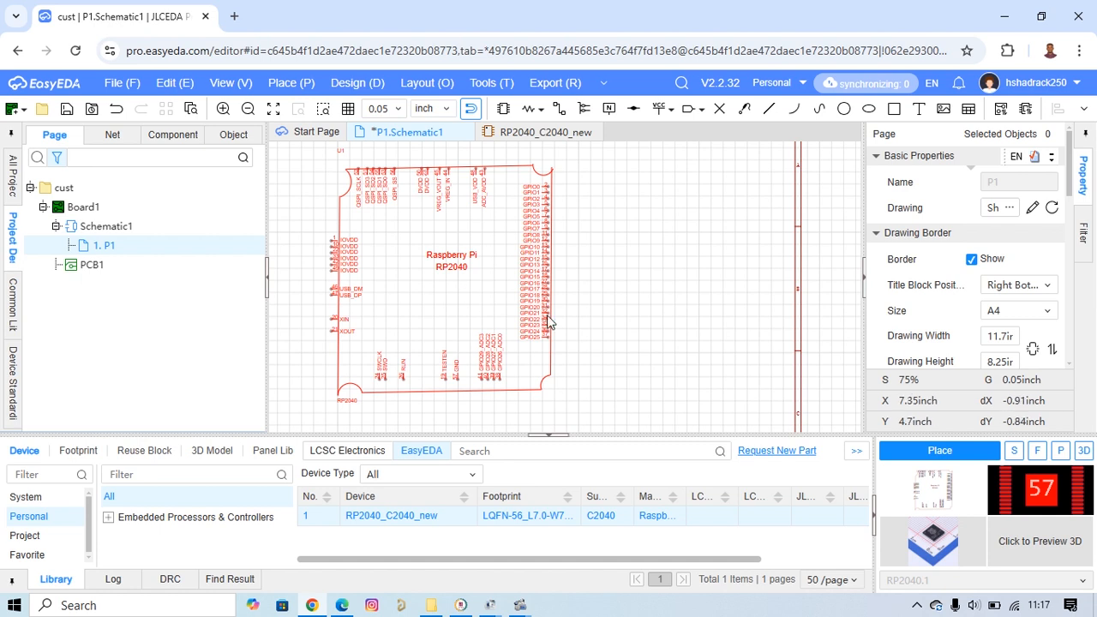